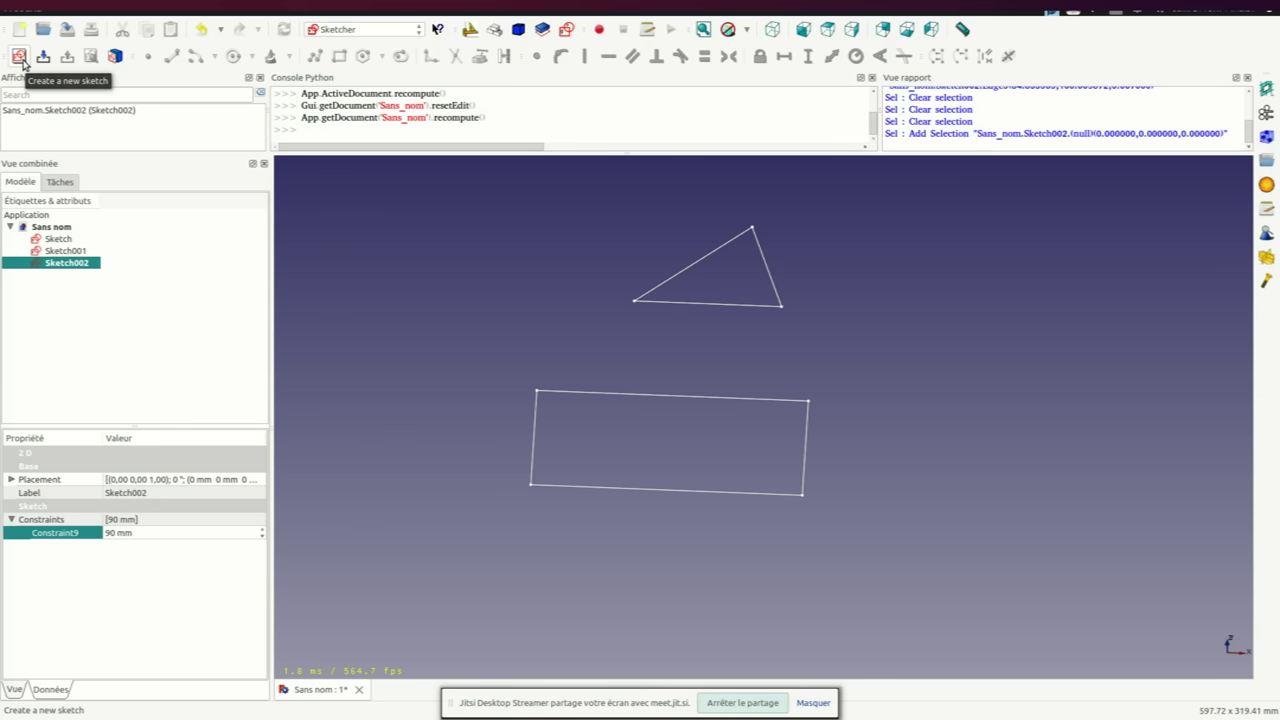
Start a new sketch, bringing up the Sélectionner l'orientation plane dialog
left_click(19, 57)
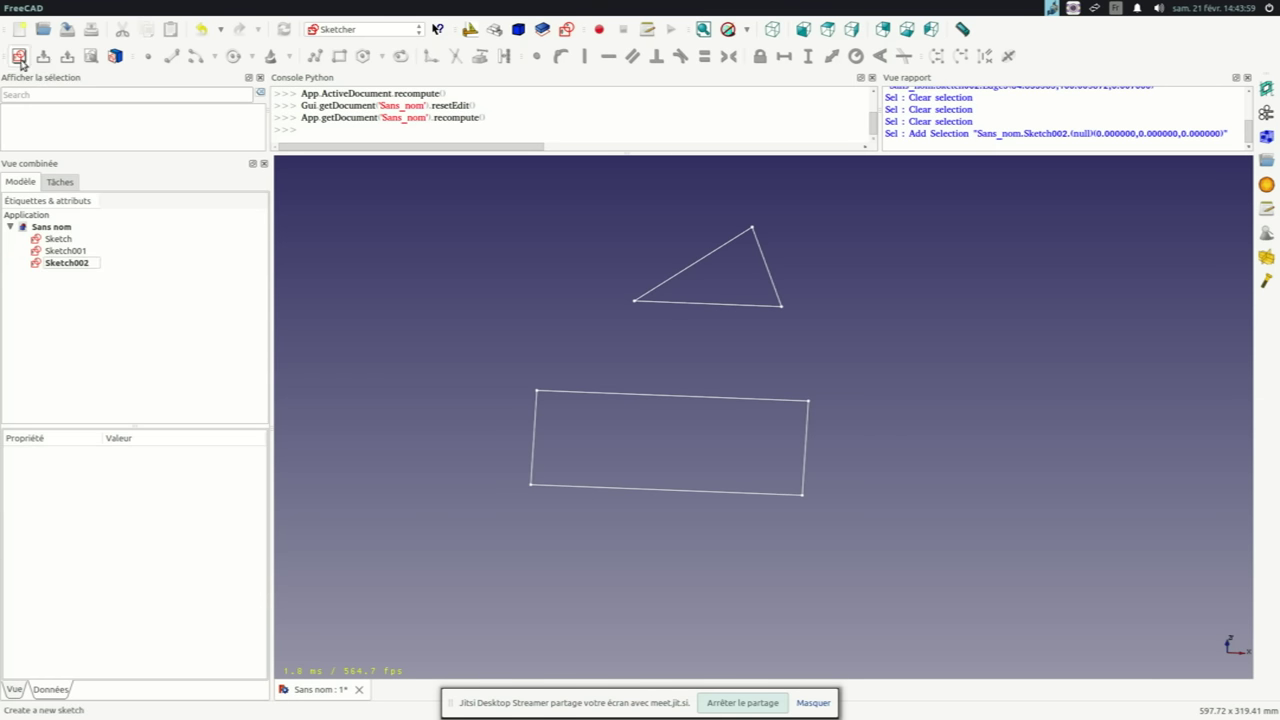
Accept the default orientation to create Sketch003, zoomed so the rectangle and triangle show
left_click(687, 353)
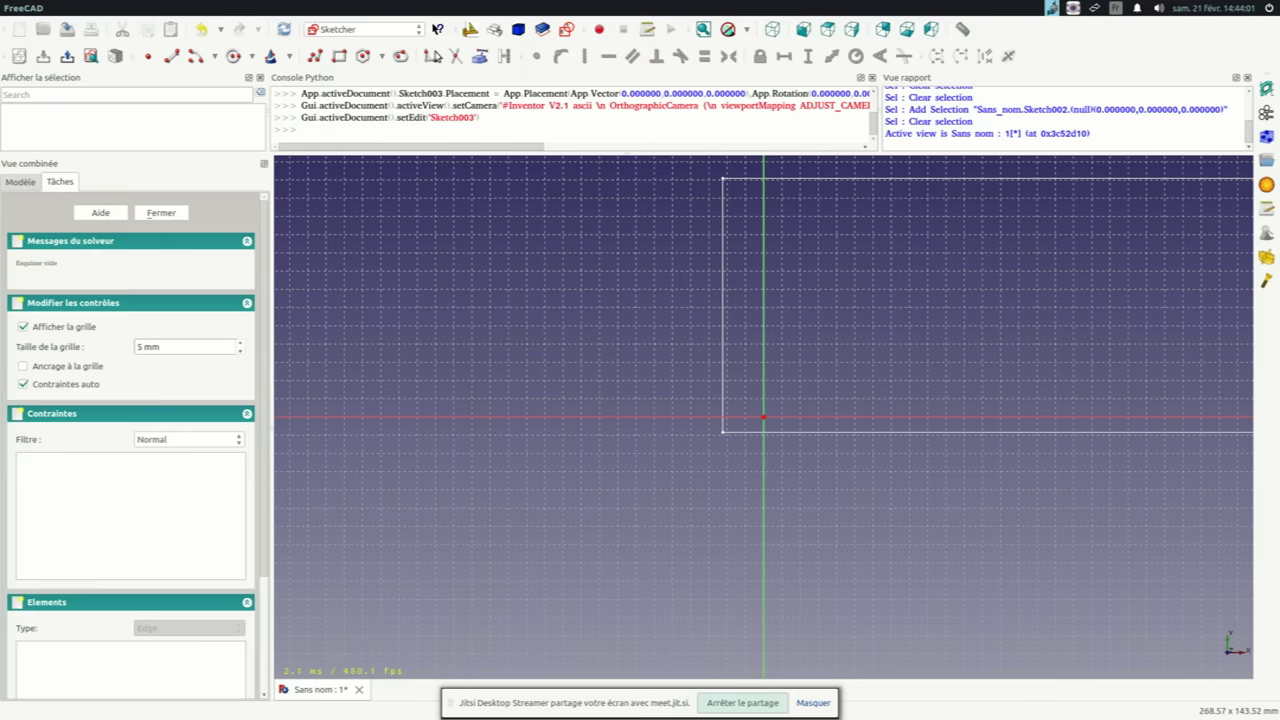
scroll(568, 328, "down", 5)
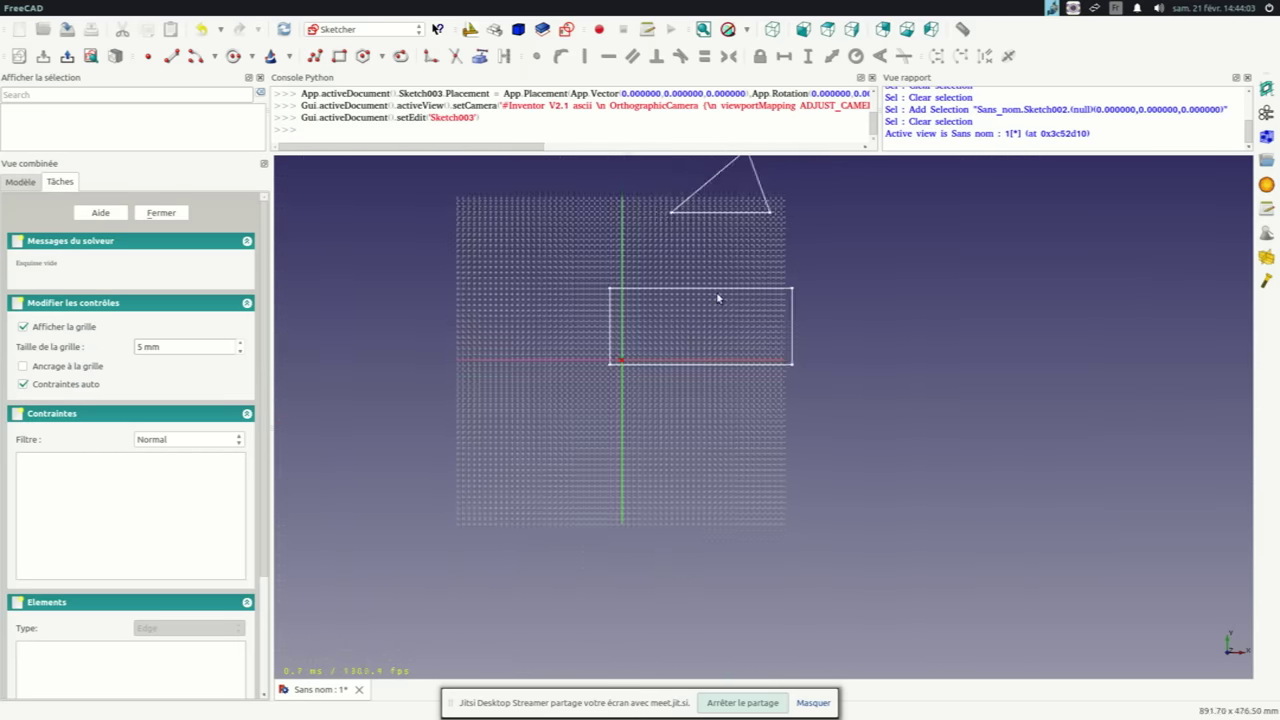
scroll(611, 234, "up", 3)
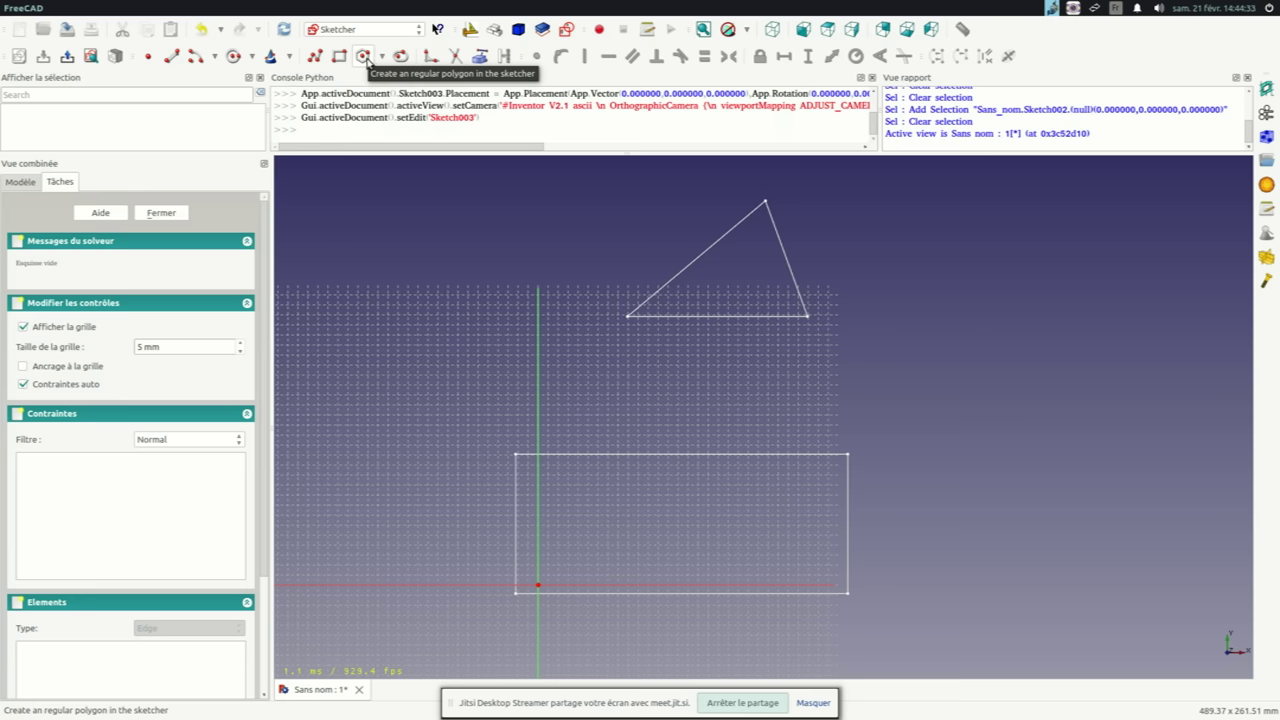
Draw a two-point slot across the top of the rectangle, passing over the polygon list
left_click(382, 57)
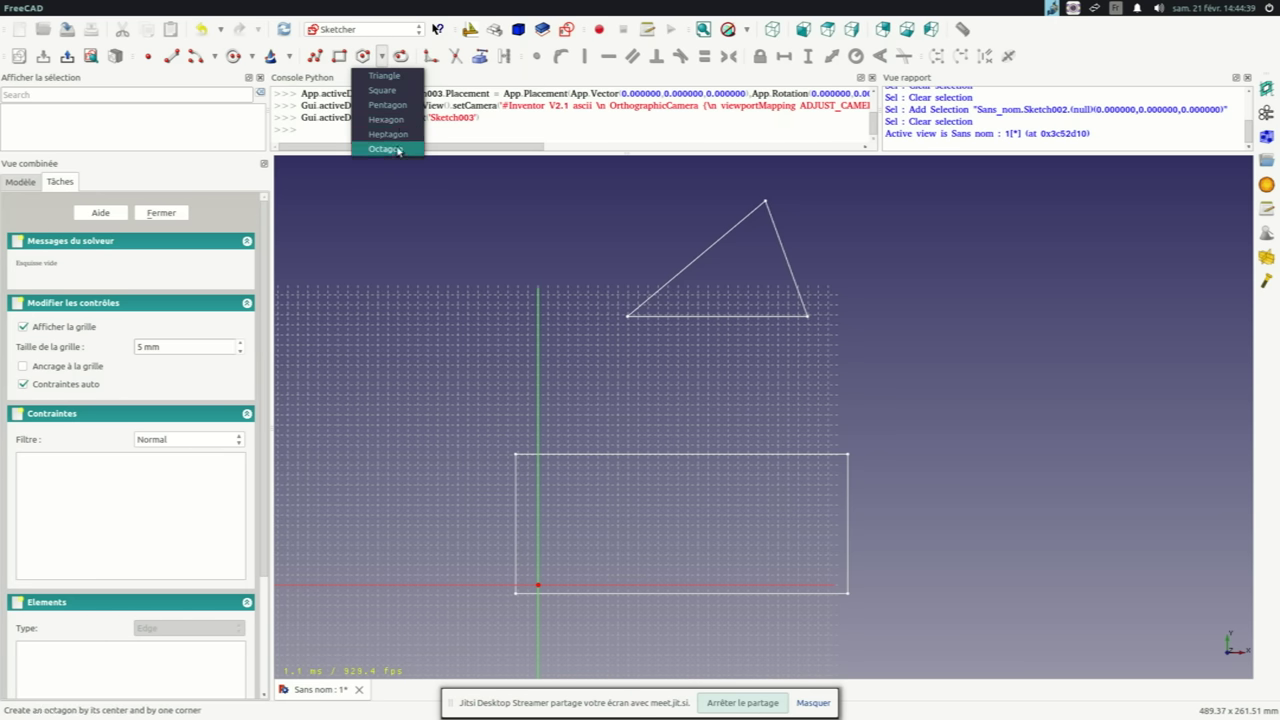
left_click(383, 60)
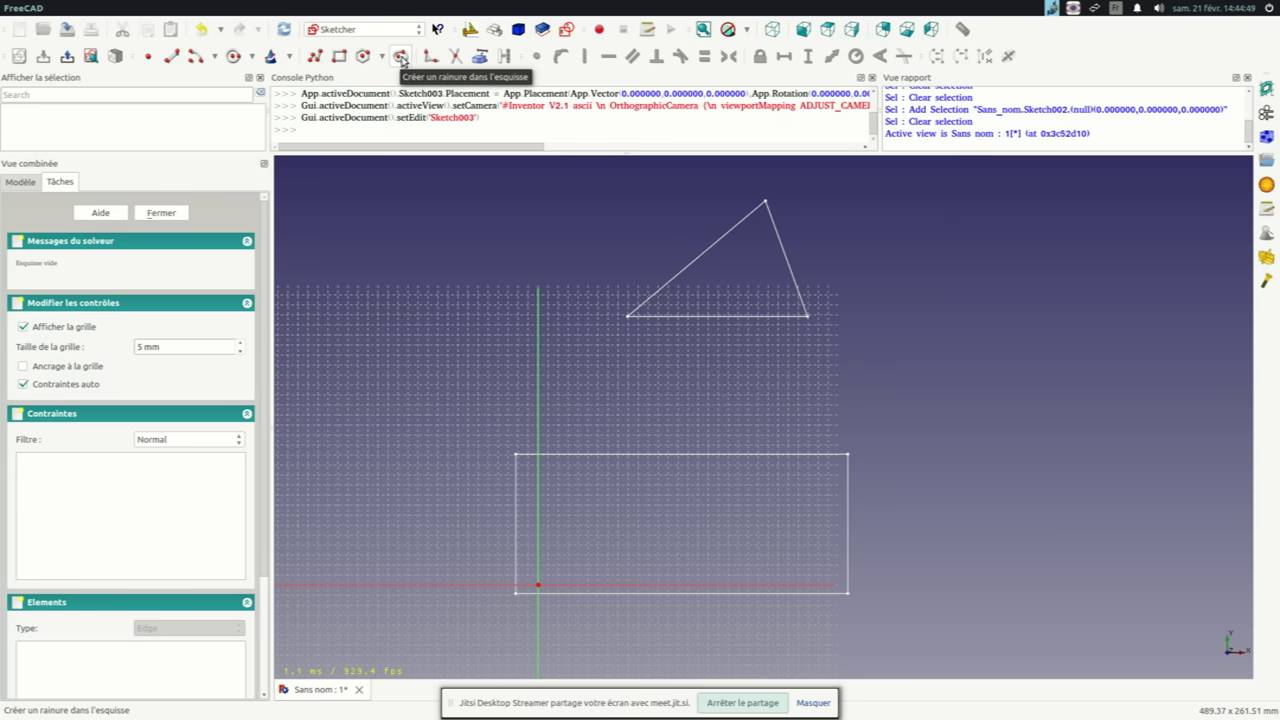
left_click(400, 58)
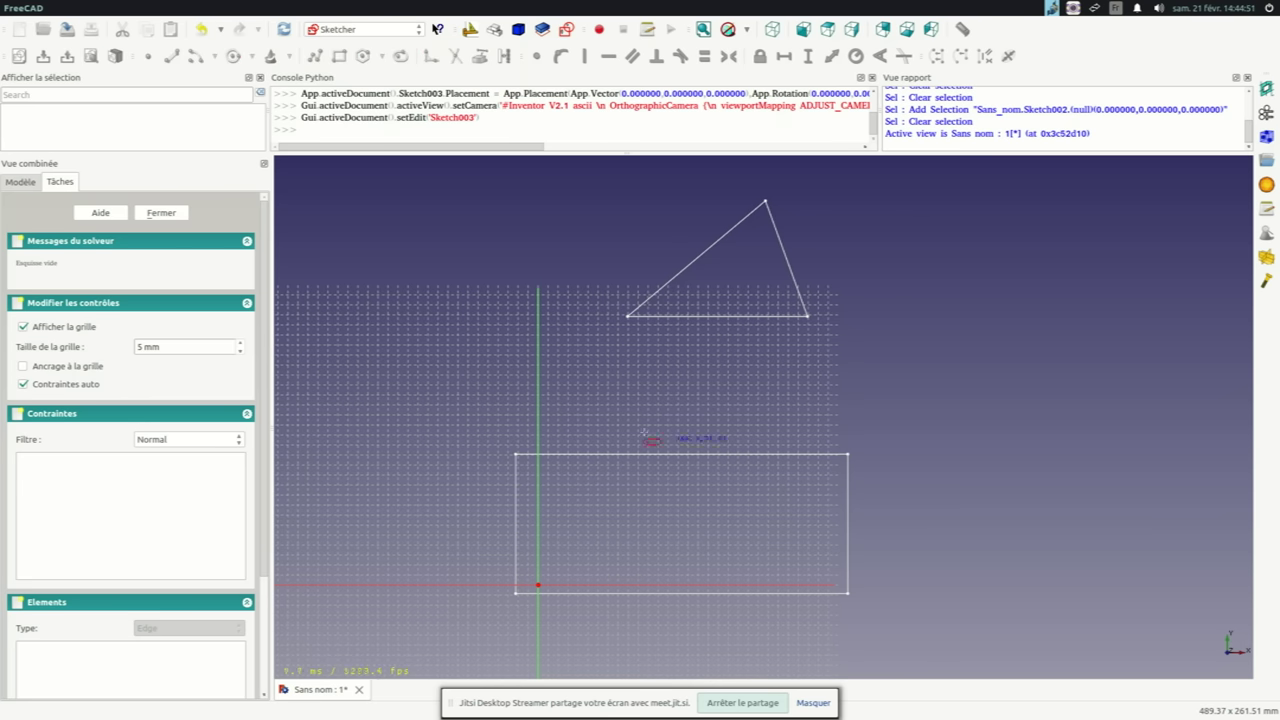
left_click(605, 415)
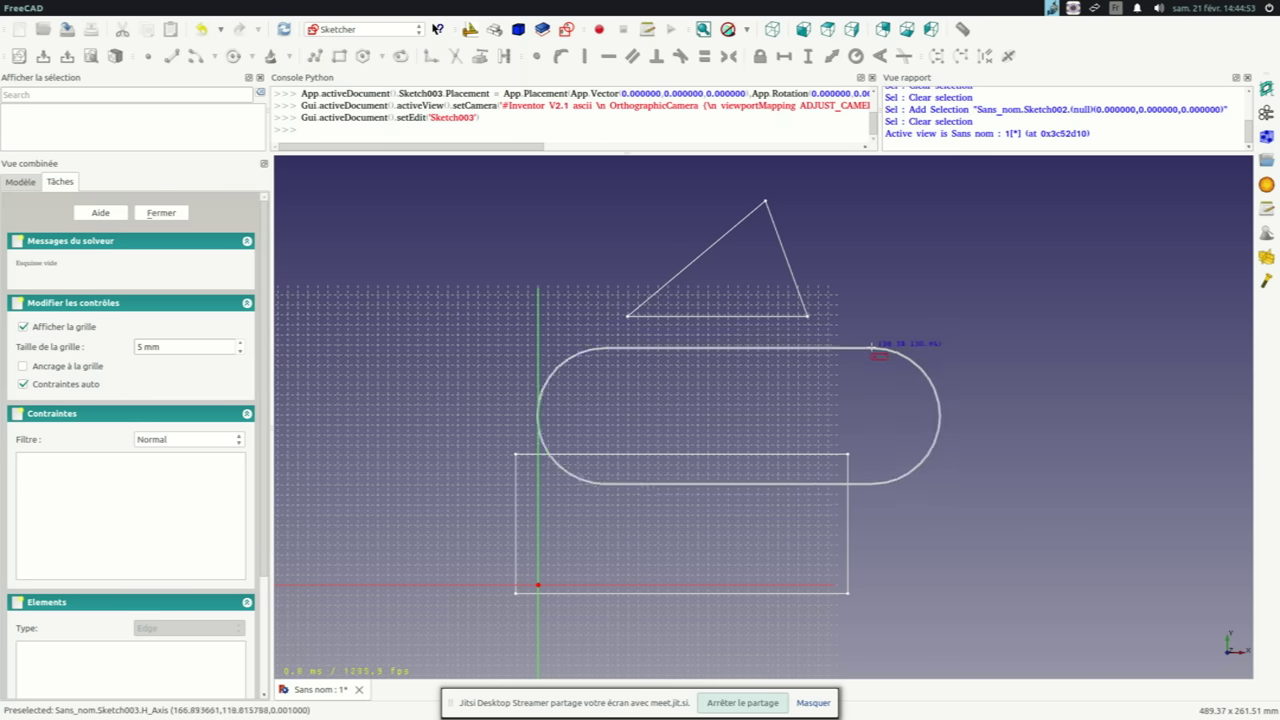
left_click(872, 343)
scroll(777, 380, "down", 3)
scroll(790, 400, "up", 3)
scroll(669, 429, "down", 2)
scroll(643, 366, "up", 2)
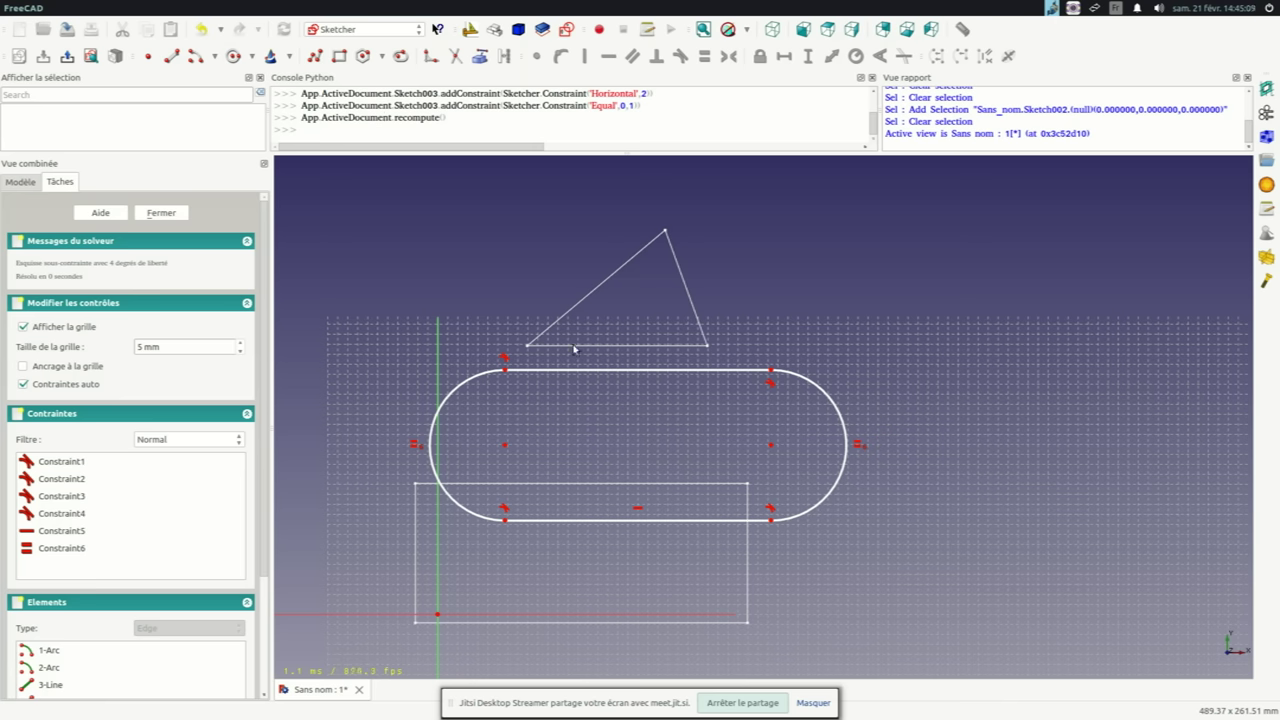
Box-select the slot's two arcs and two lines and delete them with their constraints
mouse_move(374, 282)
left_mouse_down()
mouse_move(401, 282)
mouse_move(920, 596)
left_mouse_up()
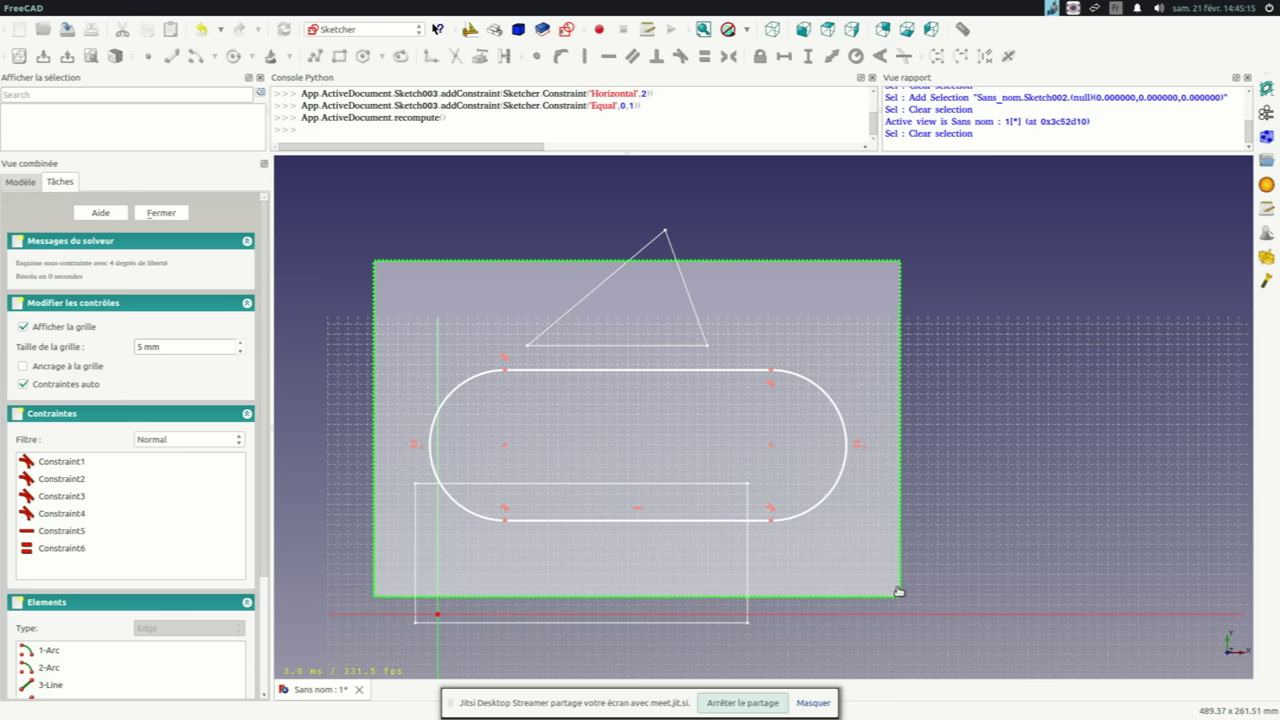
left_click_drag(920, 596, 918, 598)
left_click(386, 279)
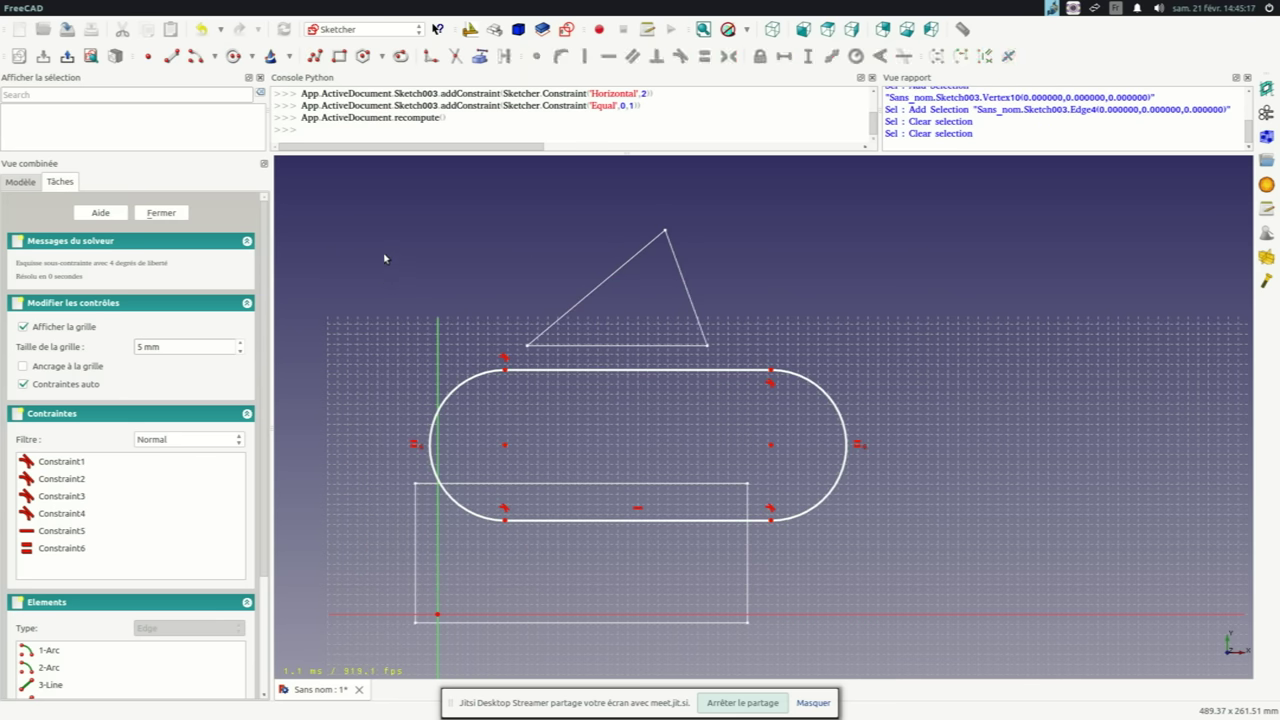
mouse_move(384, 276)
left_mouse_down()
mouse_move(875, 568)
mouse_move(910, 608)
left_mouse_up()
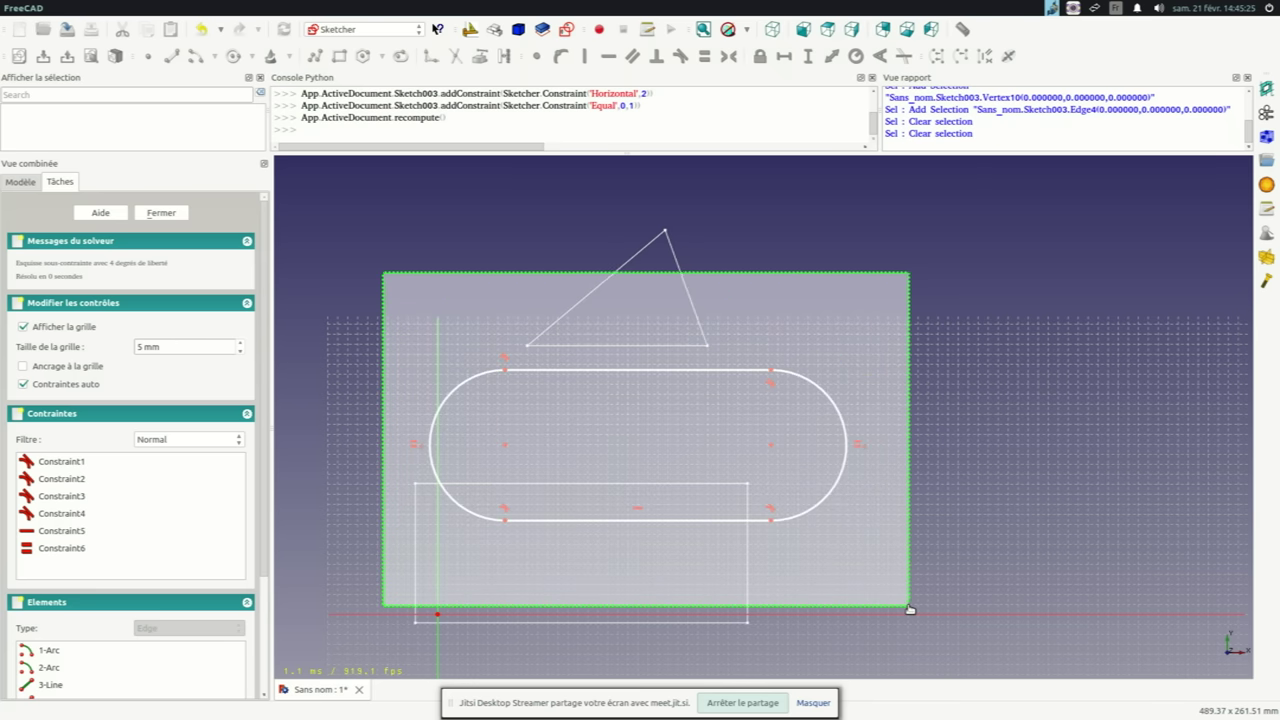
left_click_drag(910, 608, 910, 609)
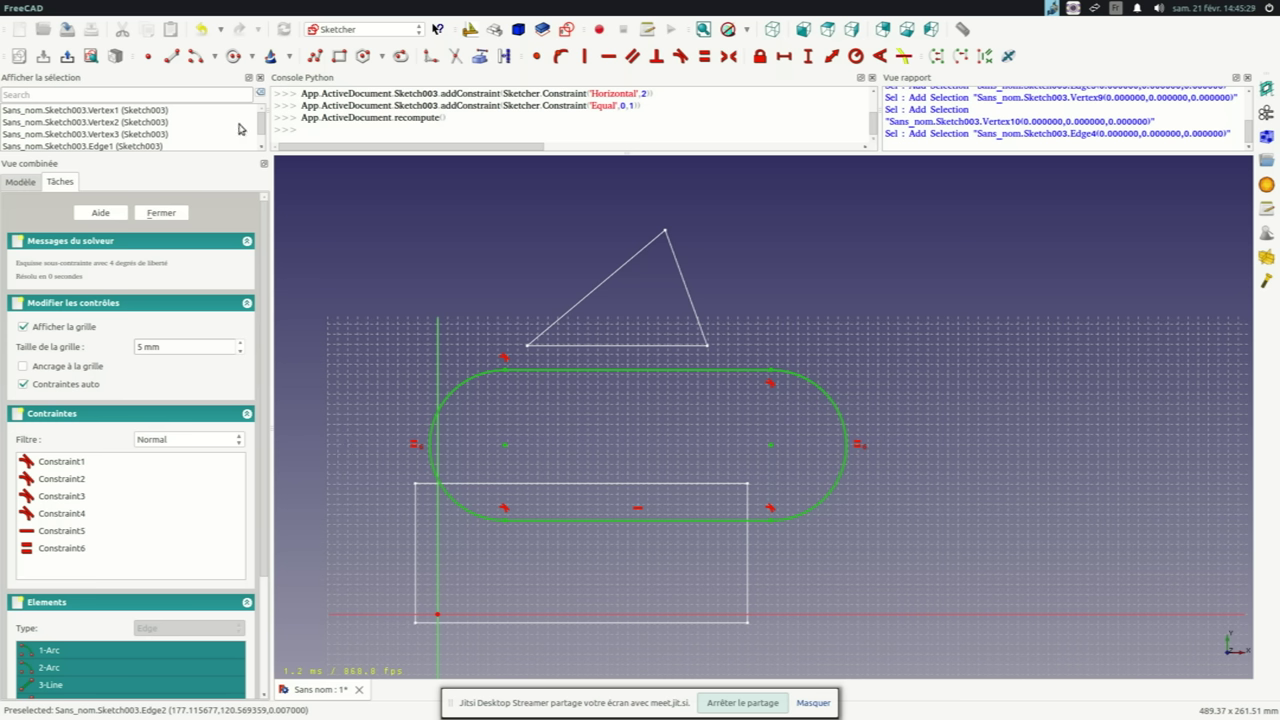
scroll(260, 132, "down", 3)
left_click_drag(260, 138, 257, 112)
key("Delete")
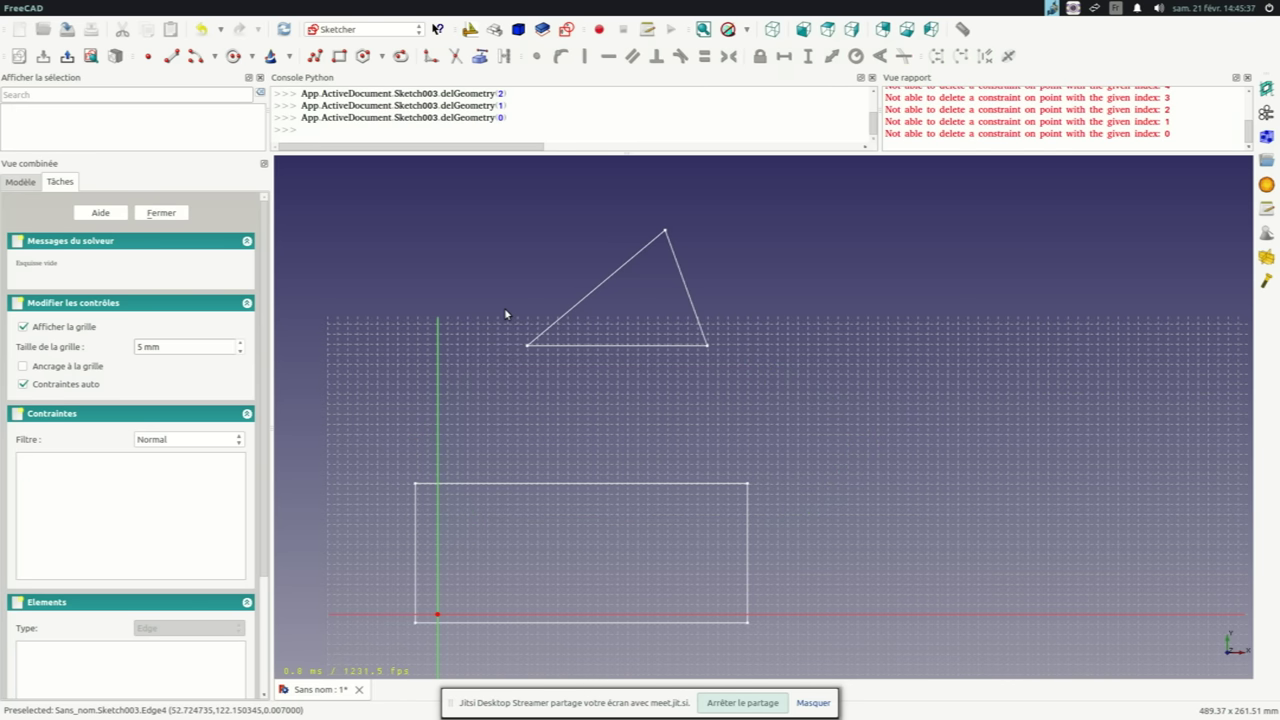
Draw a three-line polyline triangle with a horizontal base, closed back on its first corner
left_click(556, 359)
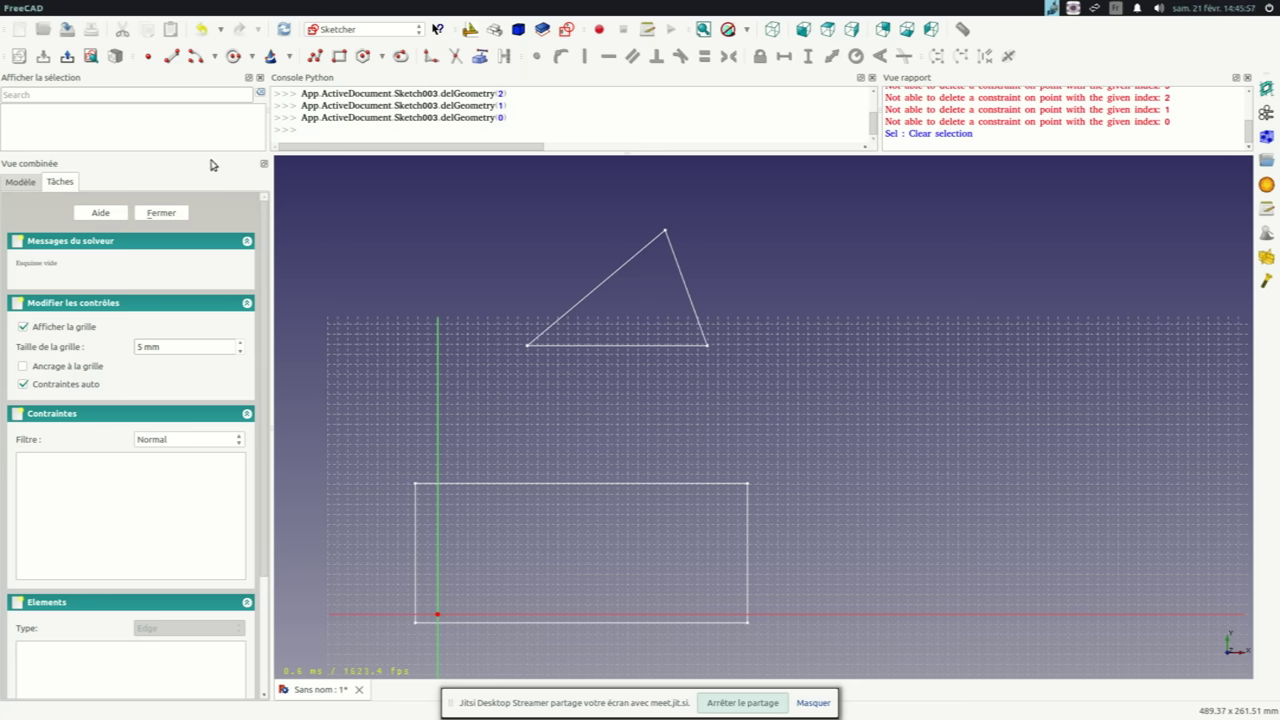
left_click(314, 56)
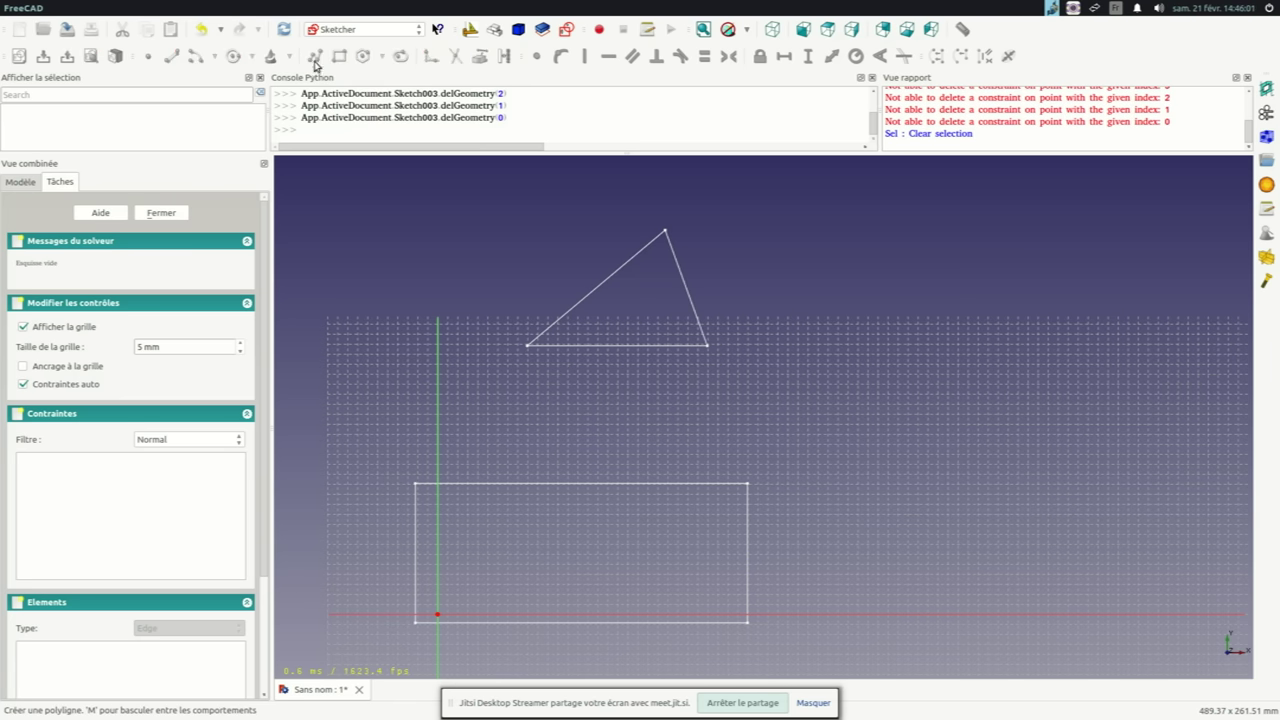
scroll(572, 428, "up", 1)
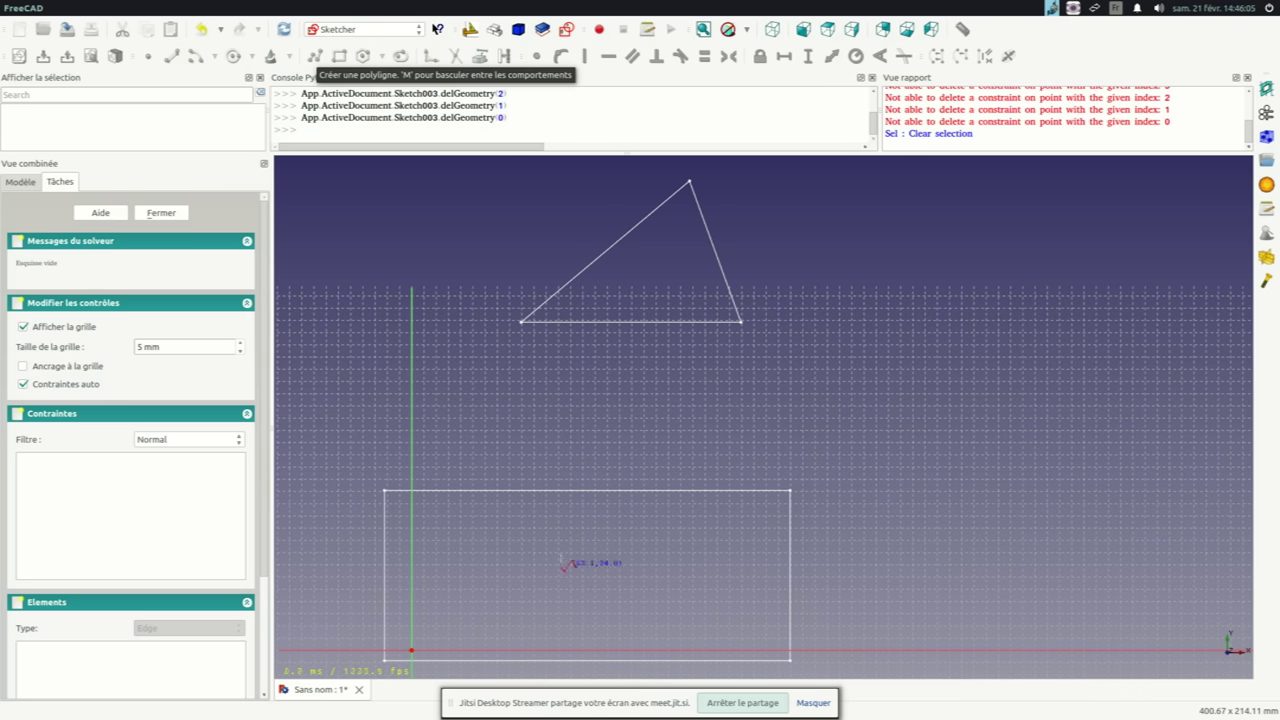
left_click(510, 450)
left_click(726, 450)
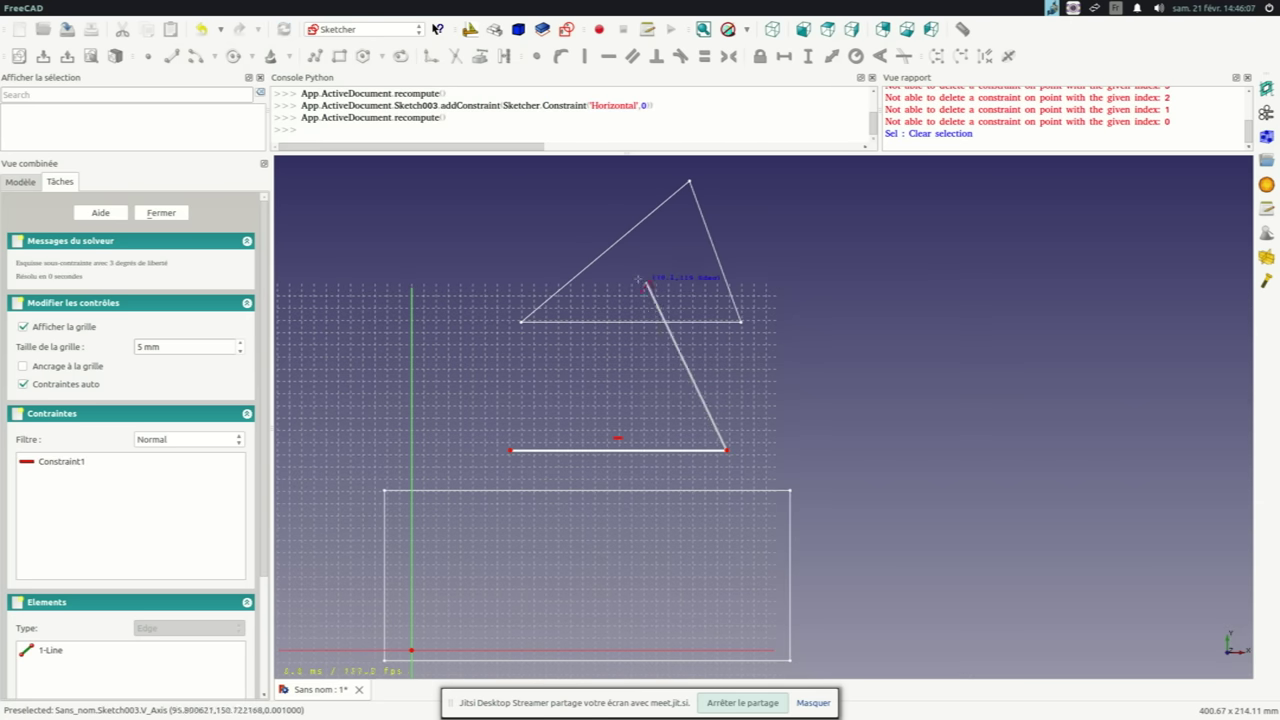
left_click(629, 283)
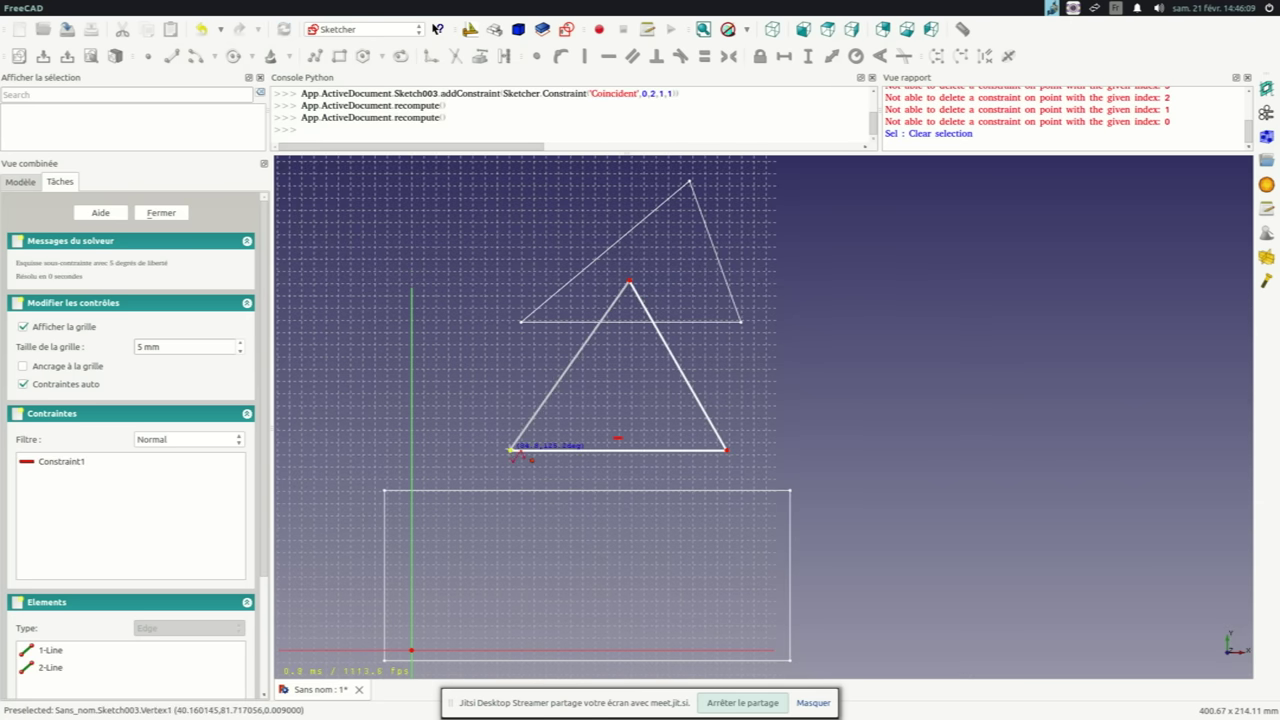
left_click(510, 450)
scroll(606, 380, "up", 1)
scroll(640, 378, "up", 1)
scroll(662, 377, "up", 1)
Drag the triangle's right and left edges to widen it and centre the apex
mouse_move(669, 377)
left_mouse_down()
mouse_move(747, 393)
mouse_move(726, 417)
mouse_move(697, 377)
mouse_move(771, 386)
mouse_move(768, 420)
left_mouse_up()
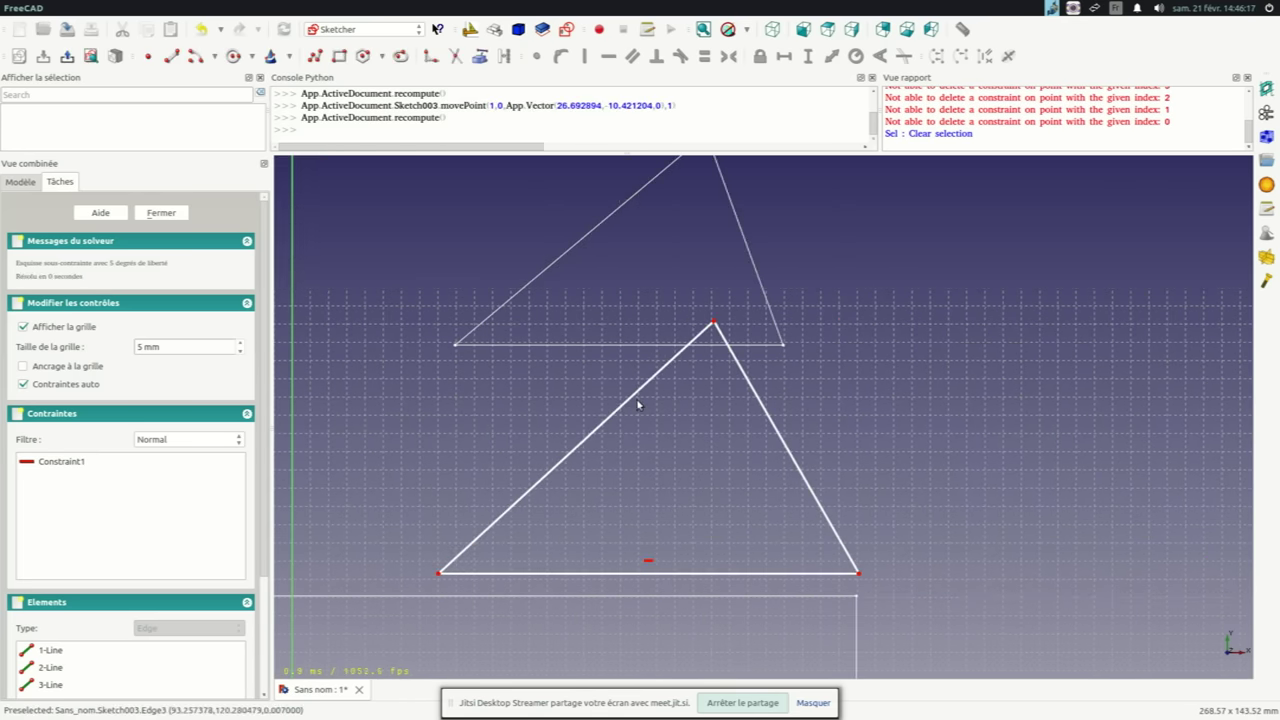
mouse_move(634, 401)
left_mouse_down()
mouse_move(531, 351)
mouse_move(590, 344)
left_mouse_up()
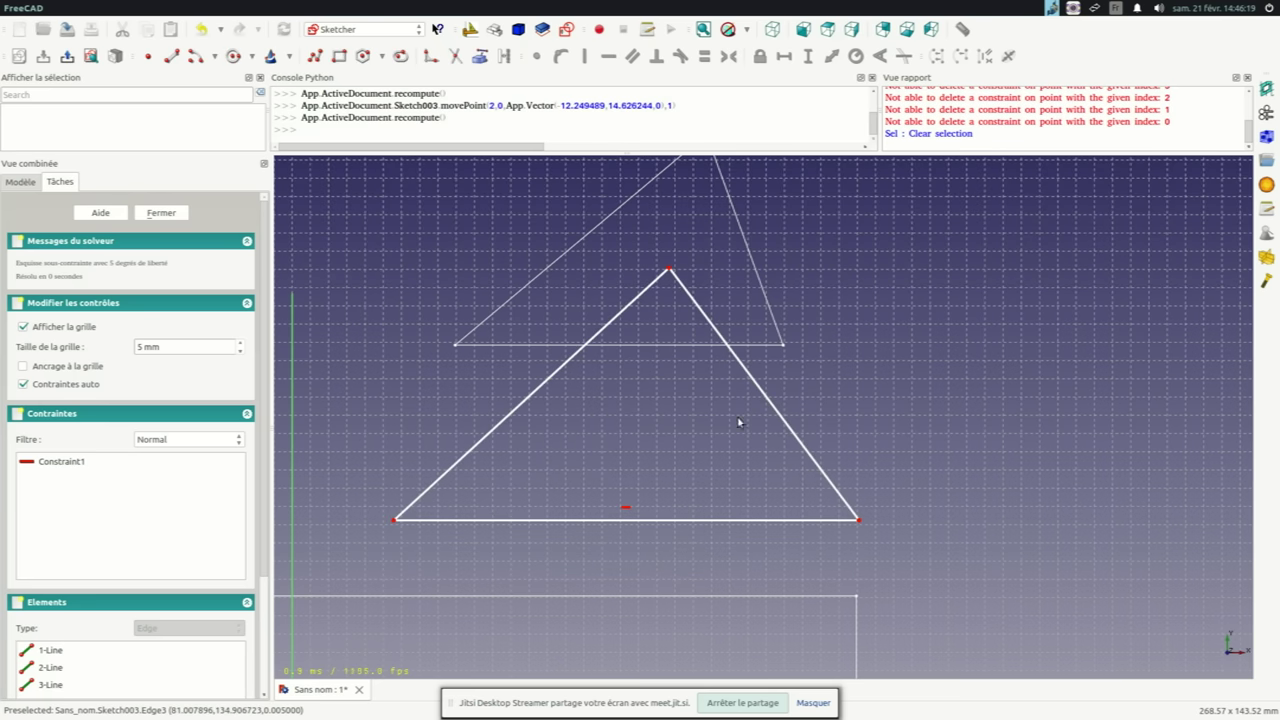
mouse_move(784, 415)
left_mouse_down()
mouse_move(820, 391)
mouse_move(691, 477)
mouse_move(717, 449)
mouse_move(751, 461)
left_mouse_up()
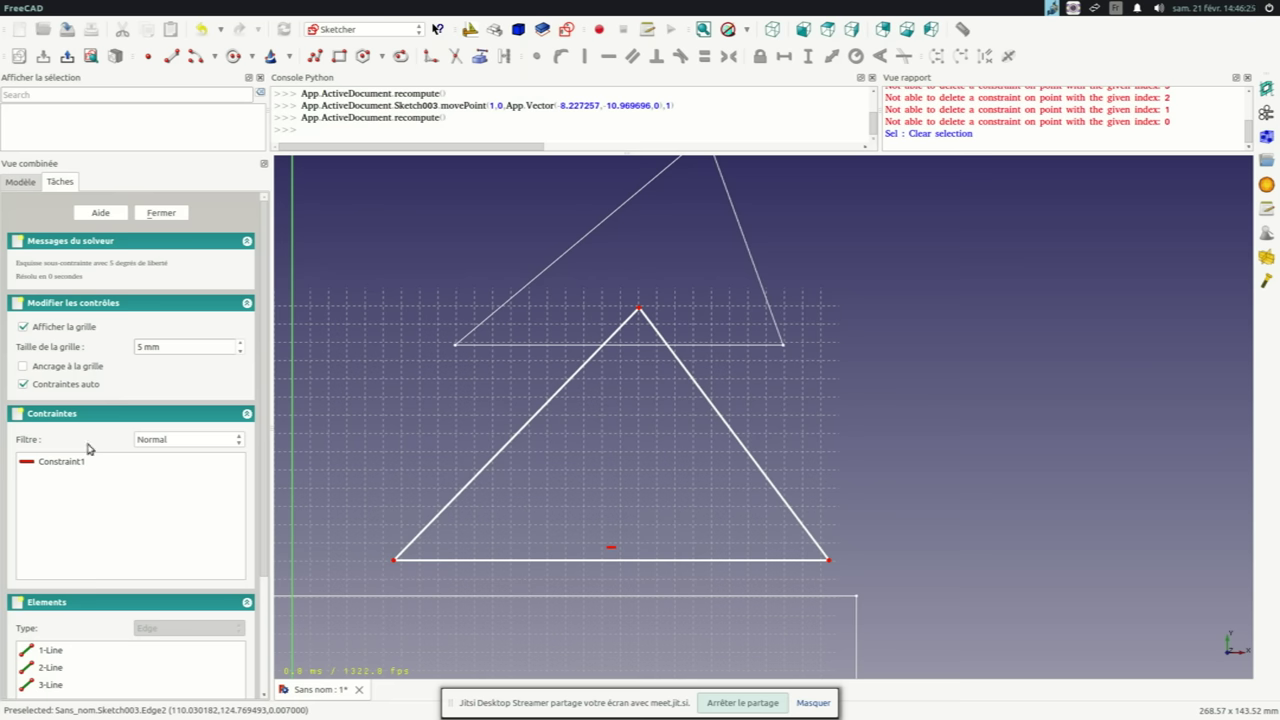
scroll(262, 405, "down", 2)
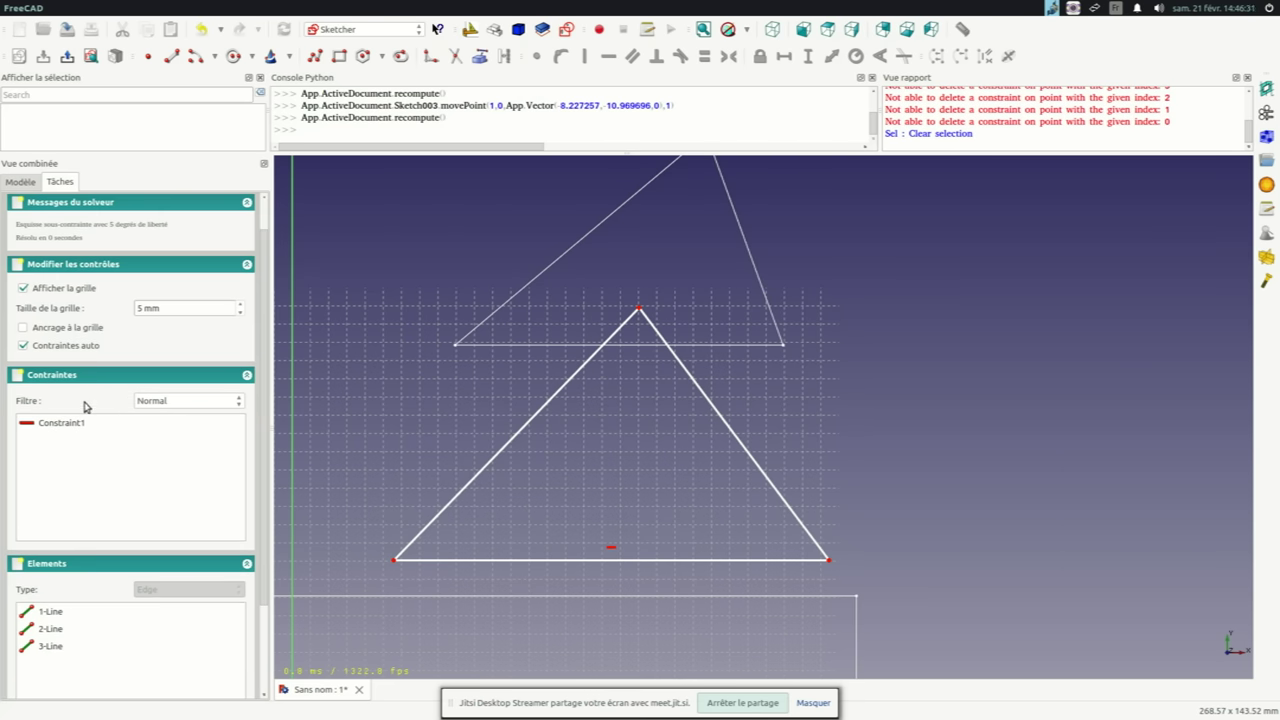
Filter the Contraintes list to show all constraints, including the coincident ones
left_click(161, 403)
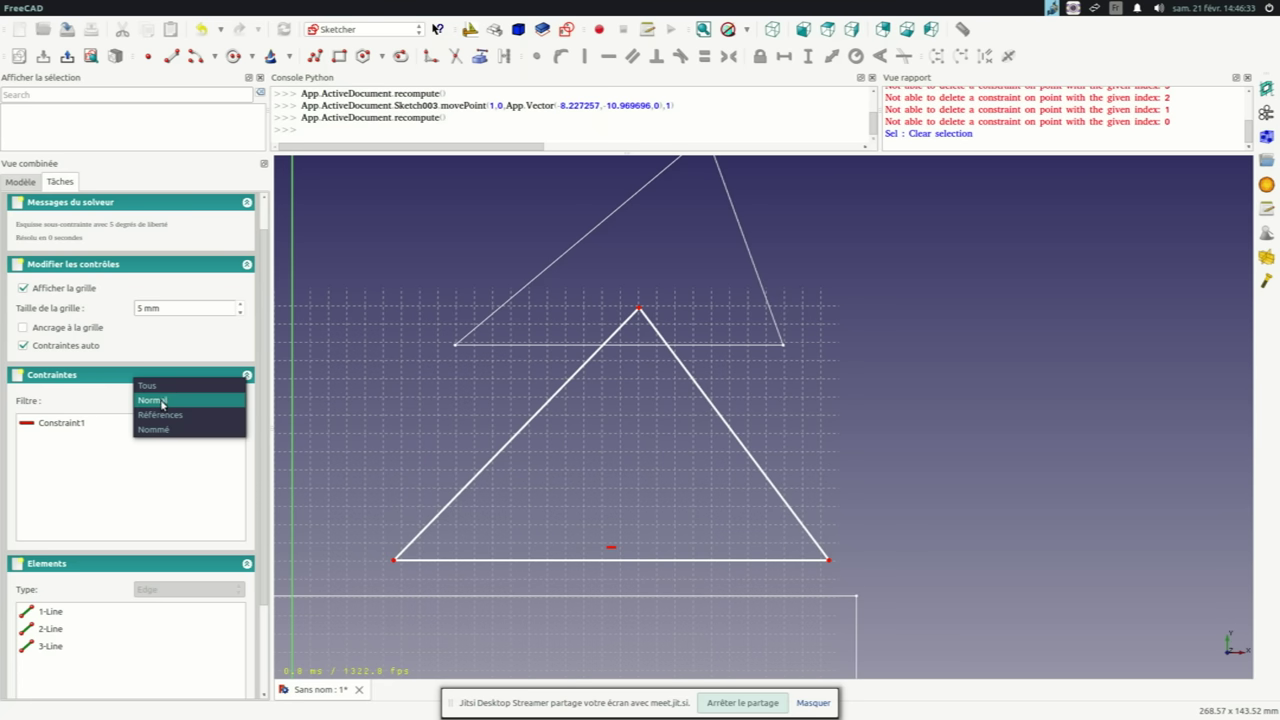
left_click(160, 389)
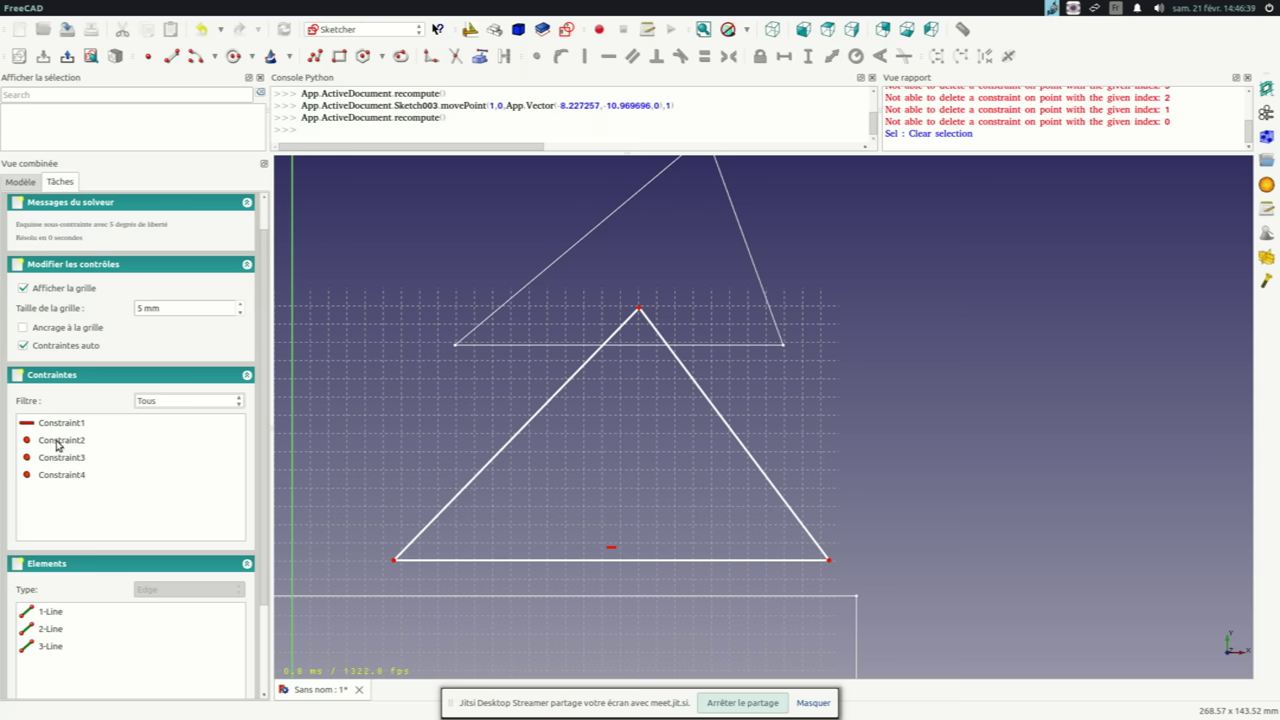
left_click(171, 402)
left_click(170, 413)
left_click(163, 403)
left_click(158, 390)
Delete the coincident constraints from Constraint2 onward, one at a time
left_click(48, 443)
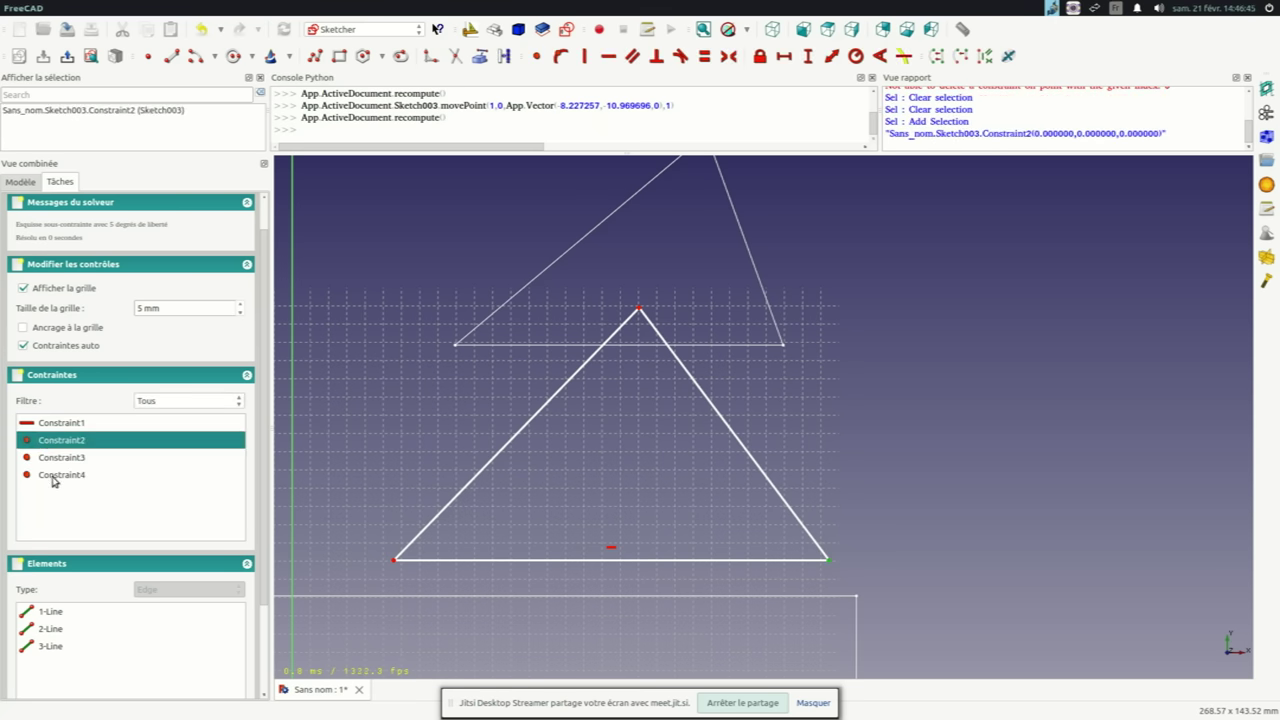
left_click(51, 474, "shift")
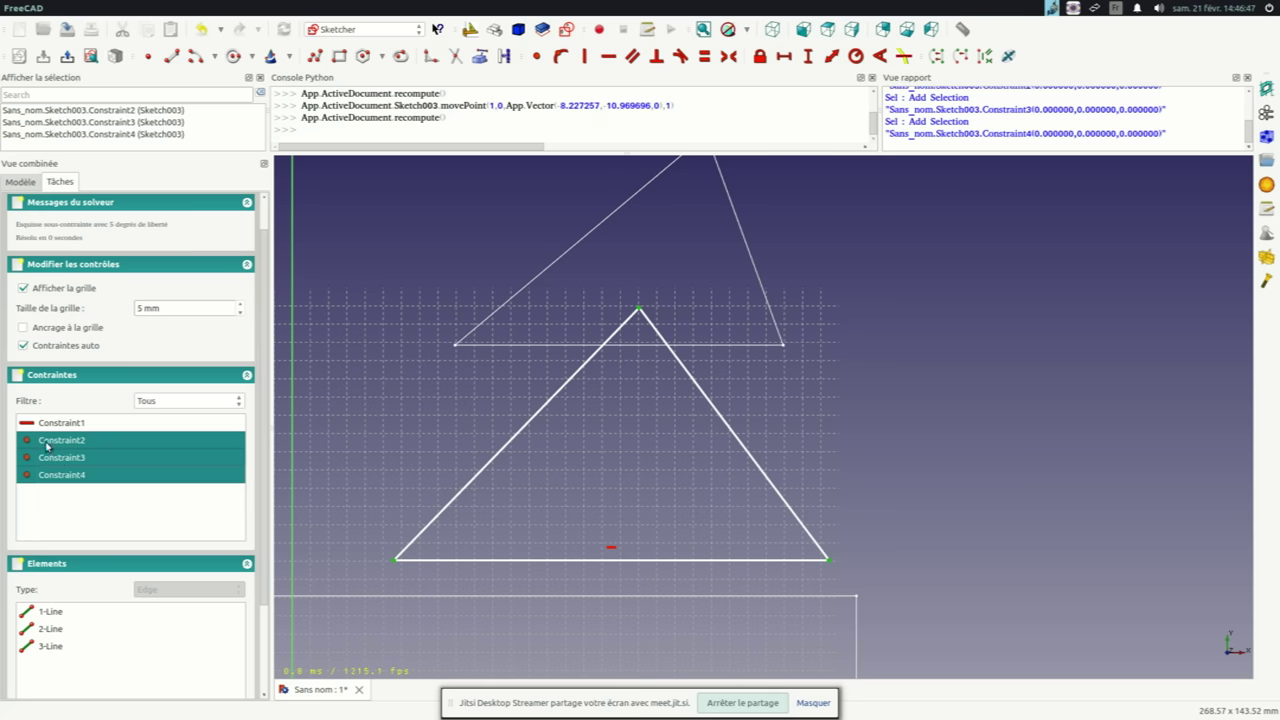
left_click(50, 442)
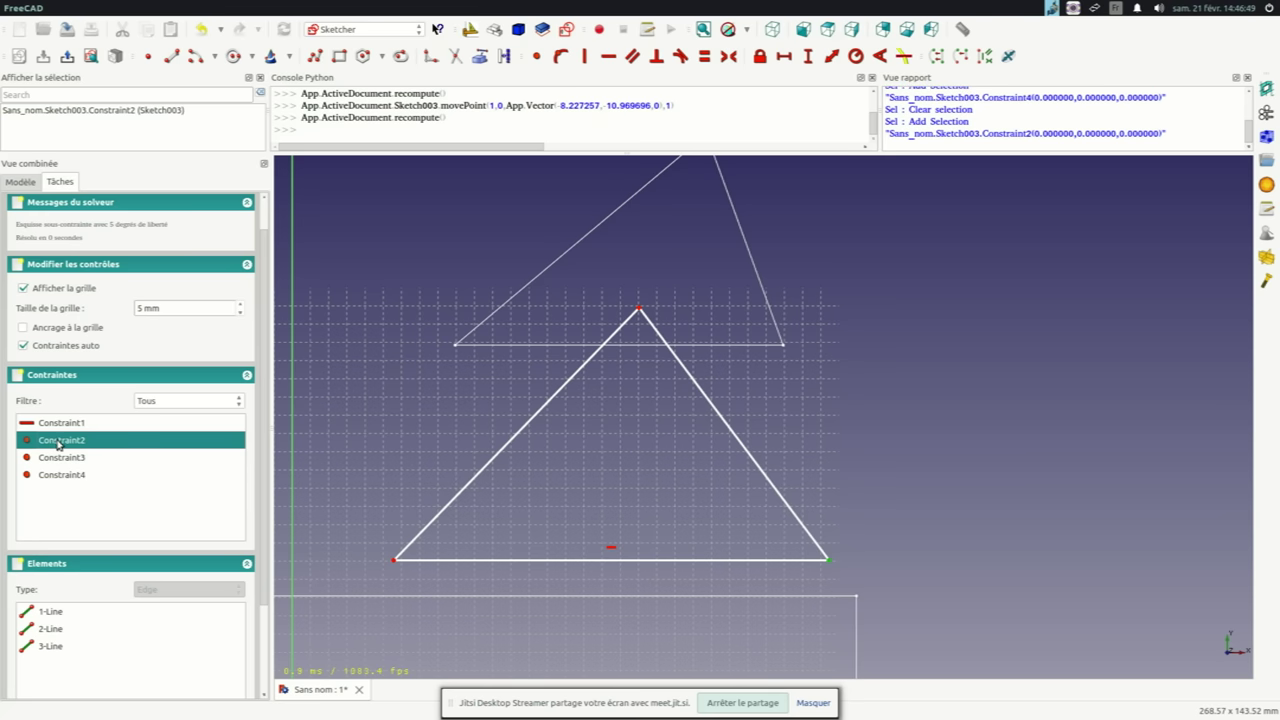
key("Delete")
left_click(52, 445)
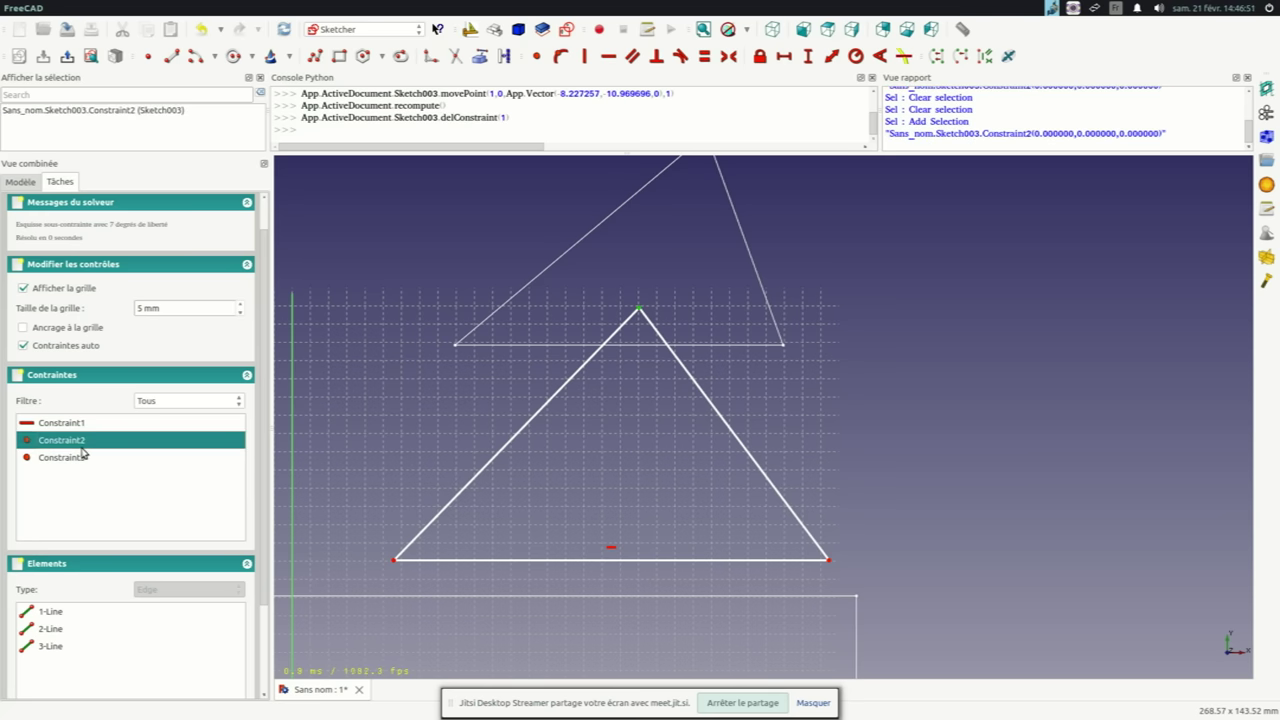
key("Delete")
left_click(54, 446)
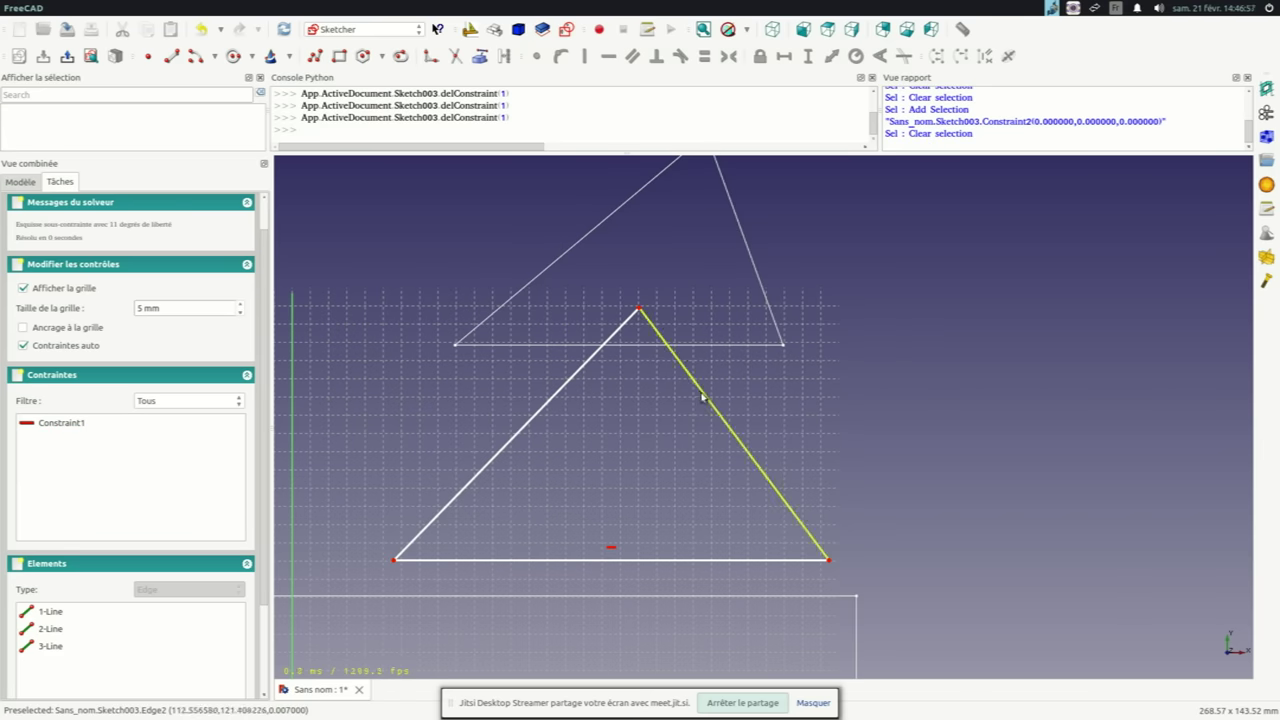
Drag the triangle's right line off the apex, then nudge it down and left
mouse_move(703, 397)
left_mouse_down()
mouse_move(840, 313)
mouse_move(756, 369)
mouse_move(849, 320)
mouse_move(771, 351)
mouse_move(843, 328)
mouse_move(751, 394)
mouse_move(823, 331)
mouse_move(774, 383)
mouse_move(778, 355)
mouse_move(806, 337)
left_mouse_up()
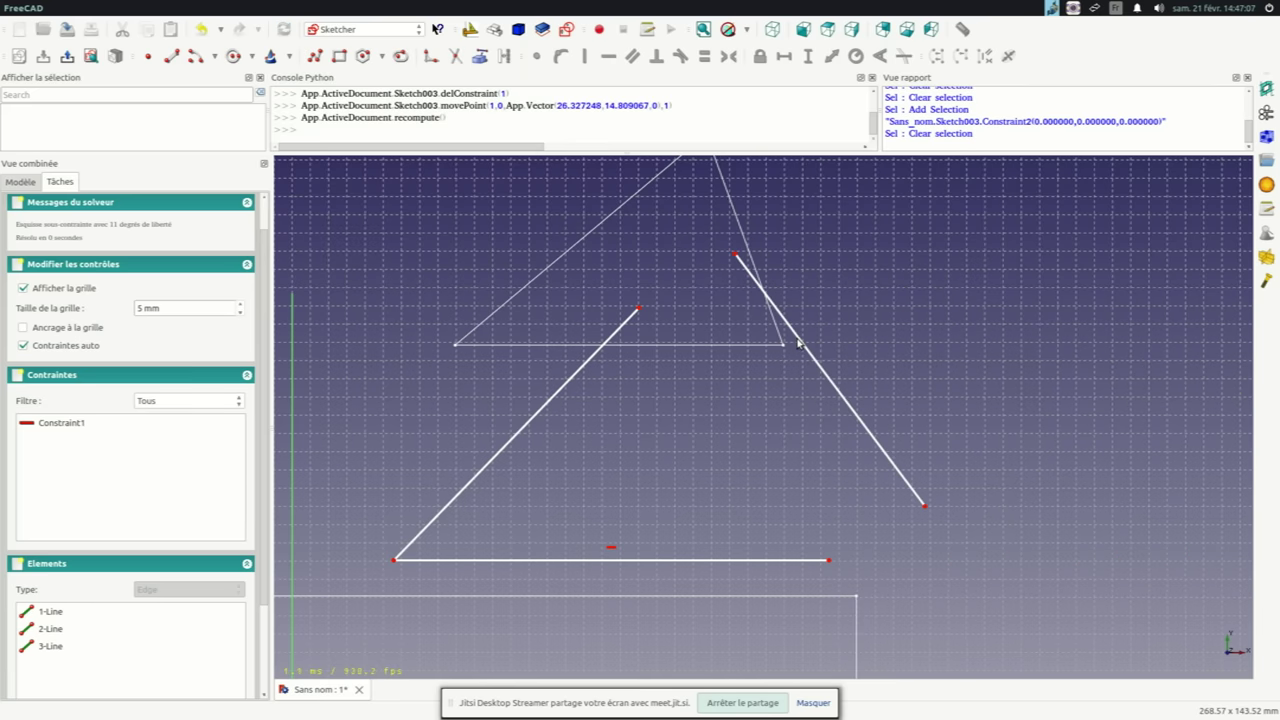
scroll(722, 321, "down", 1)
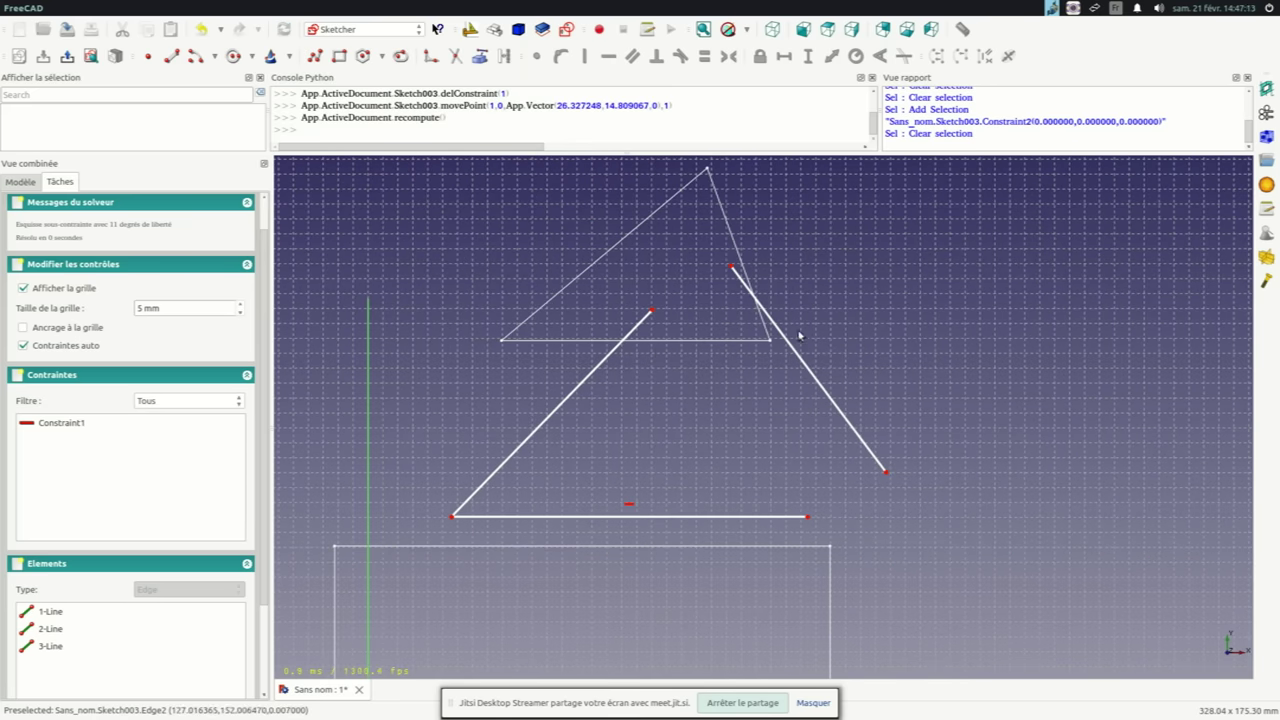
mouse_move(782, 340)
left_mouse_down()
mouse_move(795, 358)
mouse_move(767, 348)
left_mouse_up()
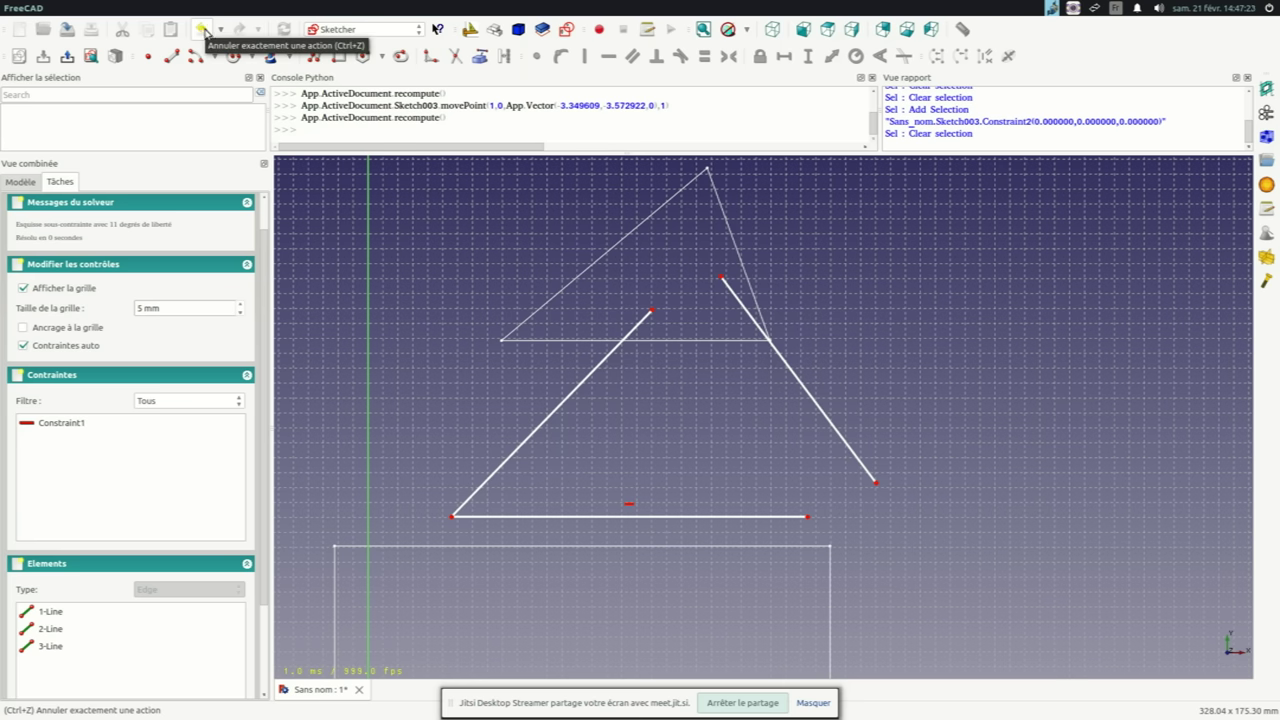
Undo the edge moves twice, browse the Undo history unchanged, then redo once
left_click(204, 31)
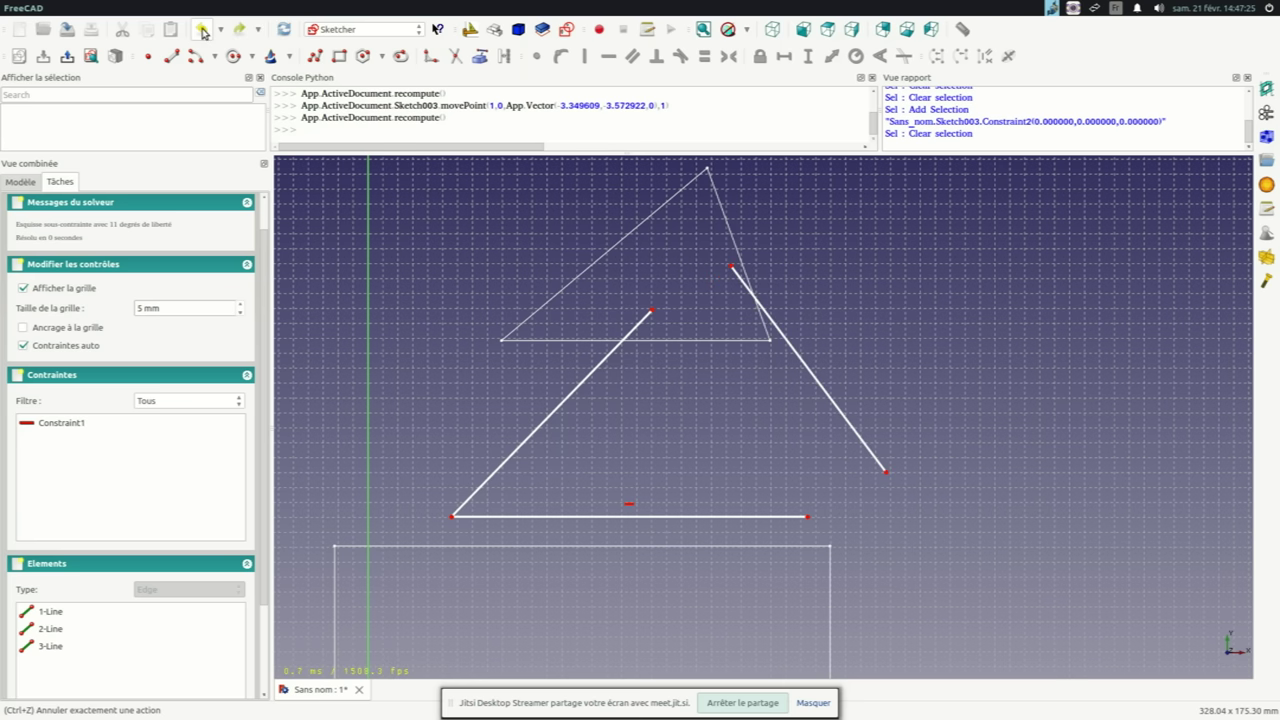
left_click(204, 31)
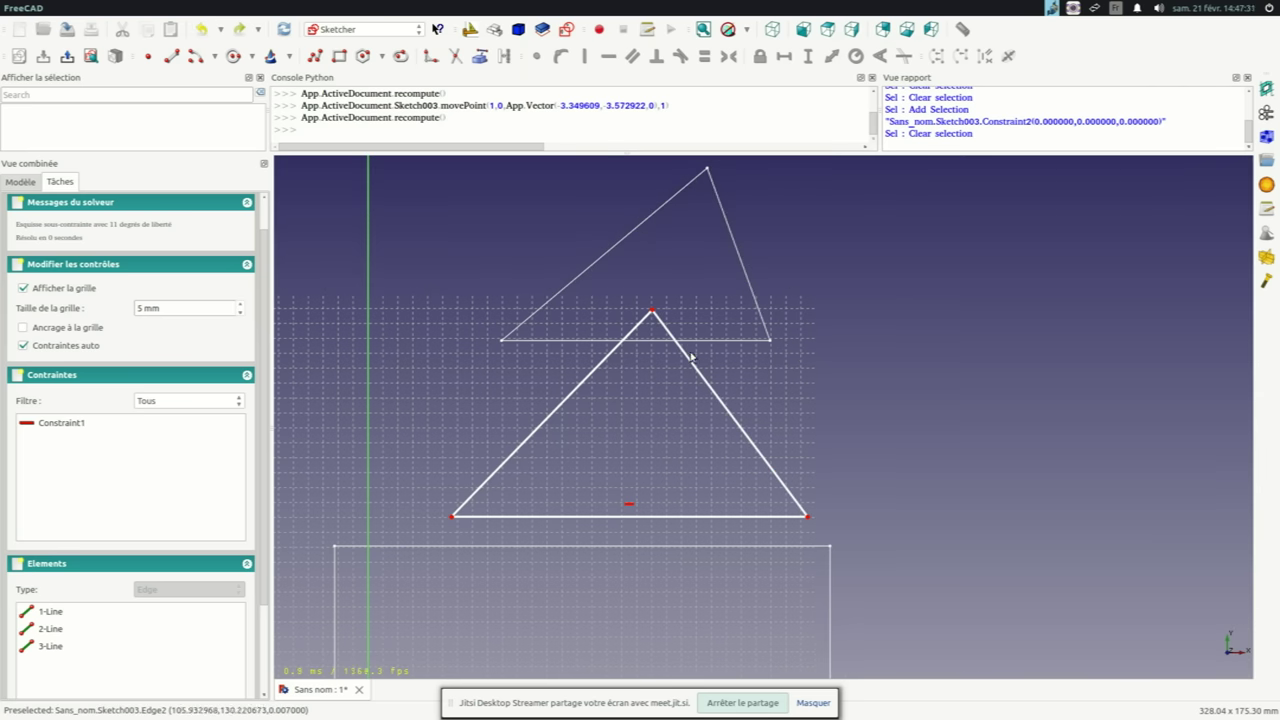
left_click(222, 31)
left_click(461, 237)
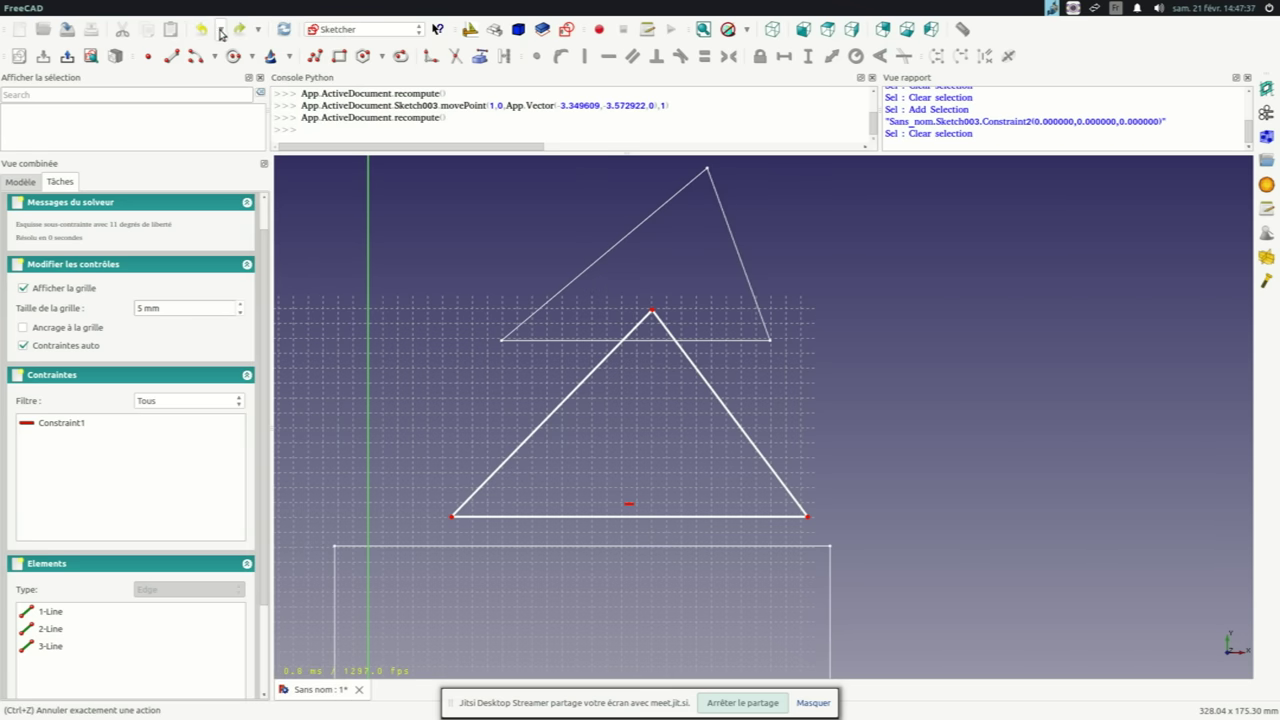
left_click(222, 31)
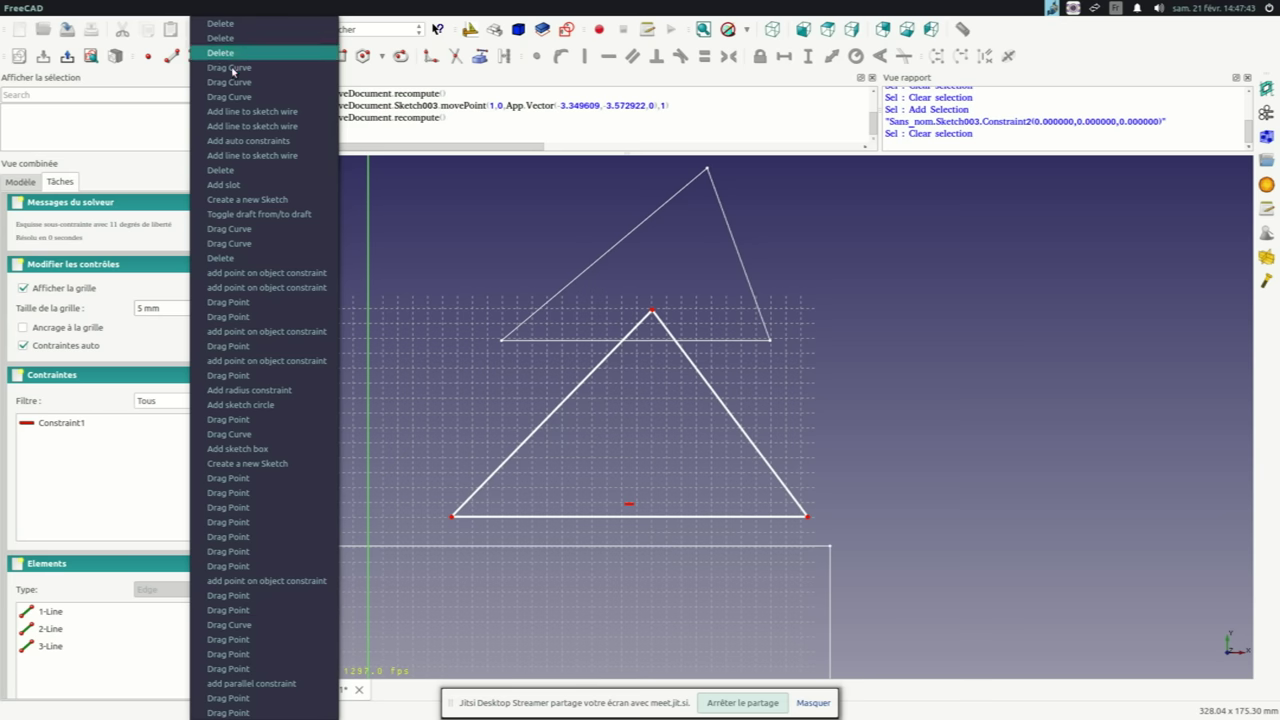
left_click(424, 207)
left_click(221, 30)
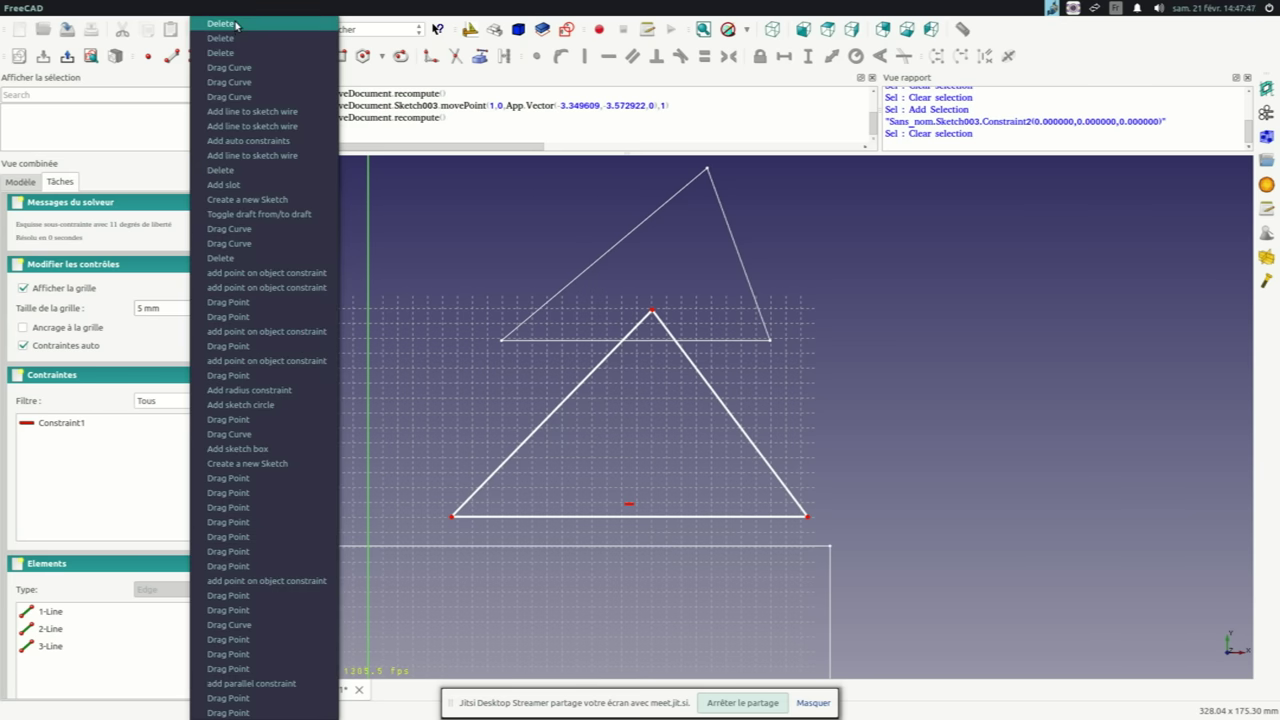
left_click(392, 206)
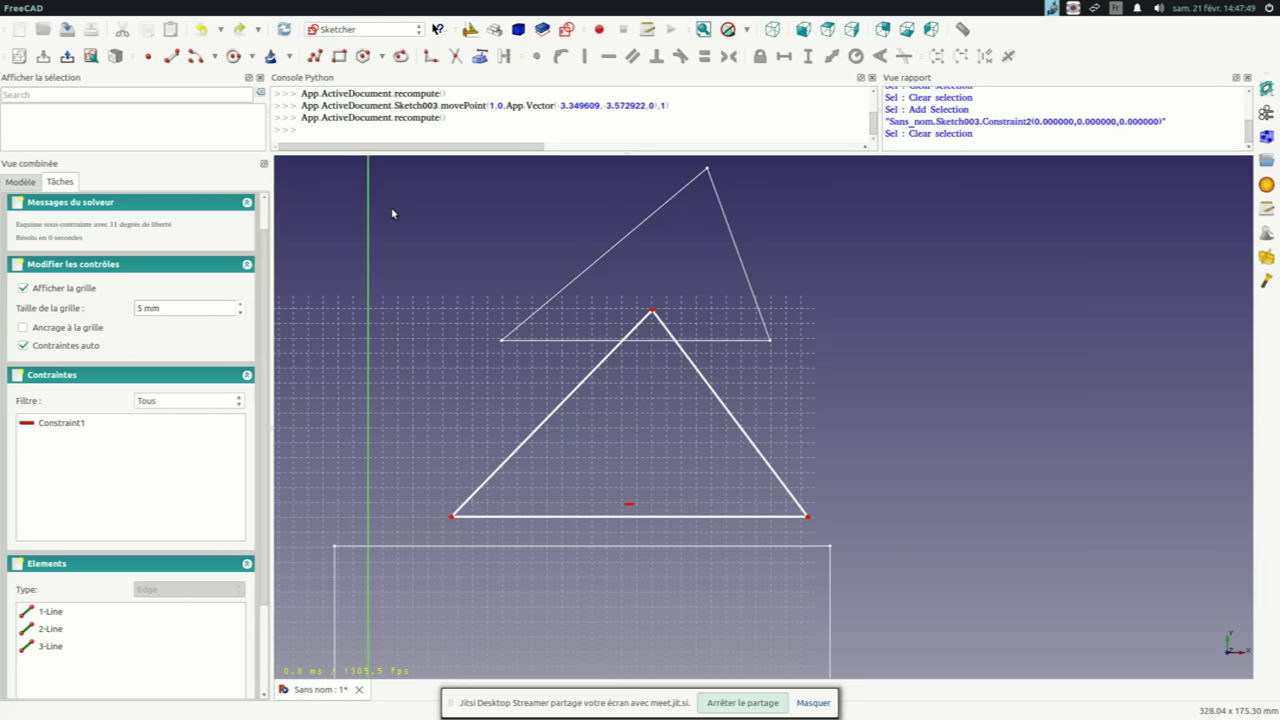
left_click(237, 31)
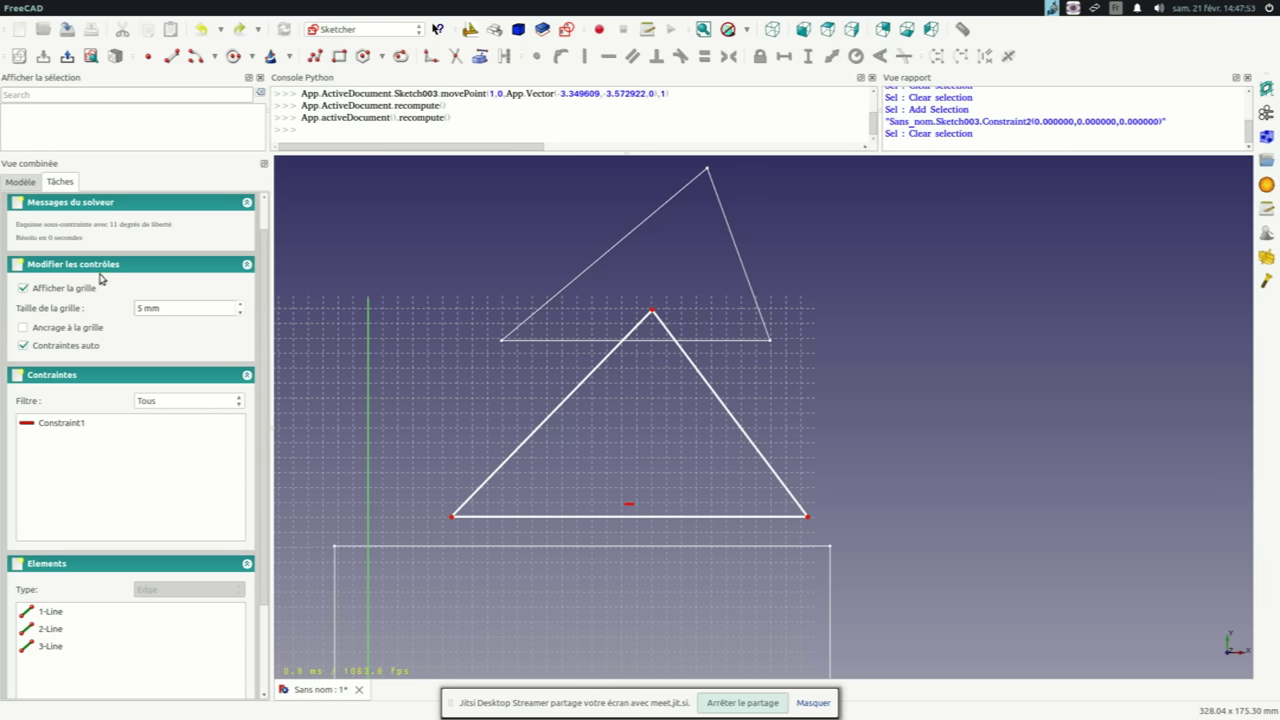
scroll(264, 300, "up", 1)
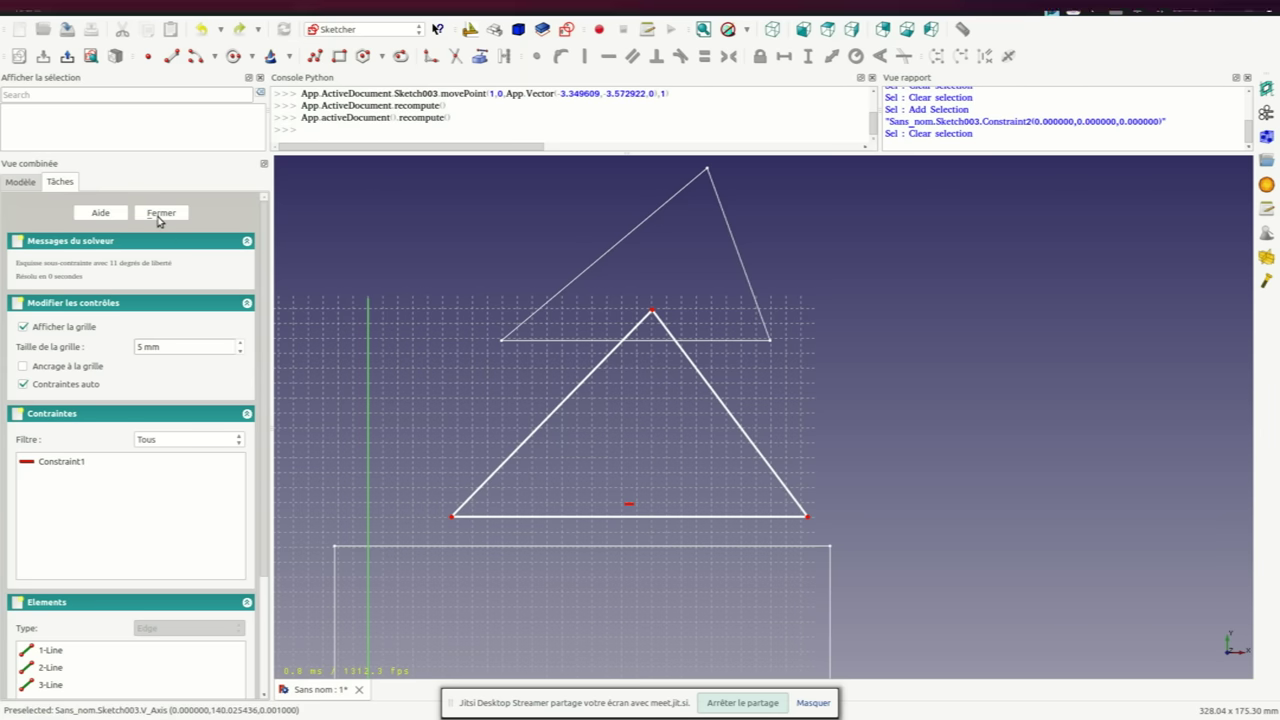
Close the Sketch003 editor with Fermer in the Tâches panel
left_click(157, 216)
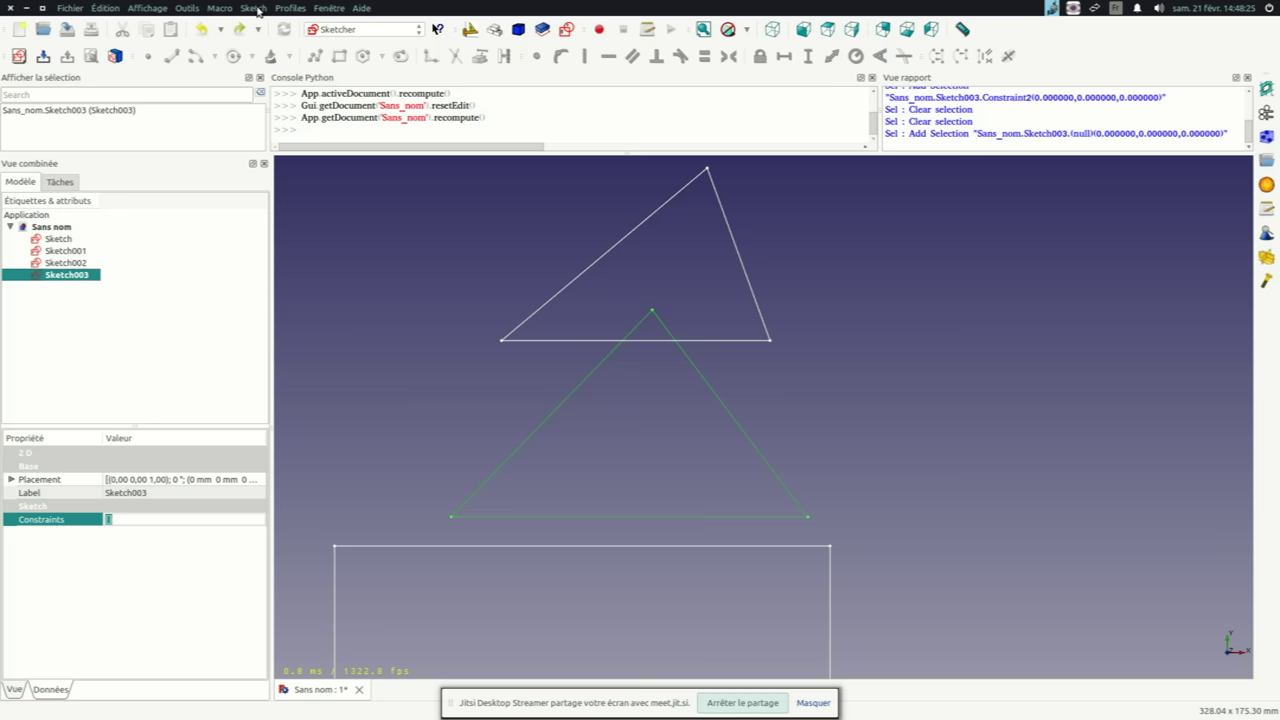
Choose Sketch > Valider l'esquisse… to start validating Sketch003
left_click(254, 9)
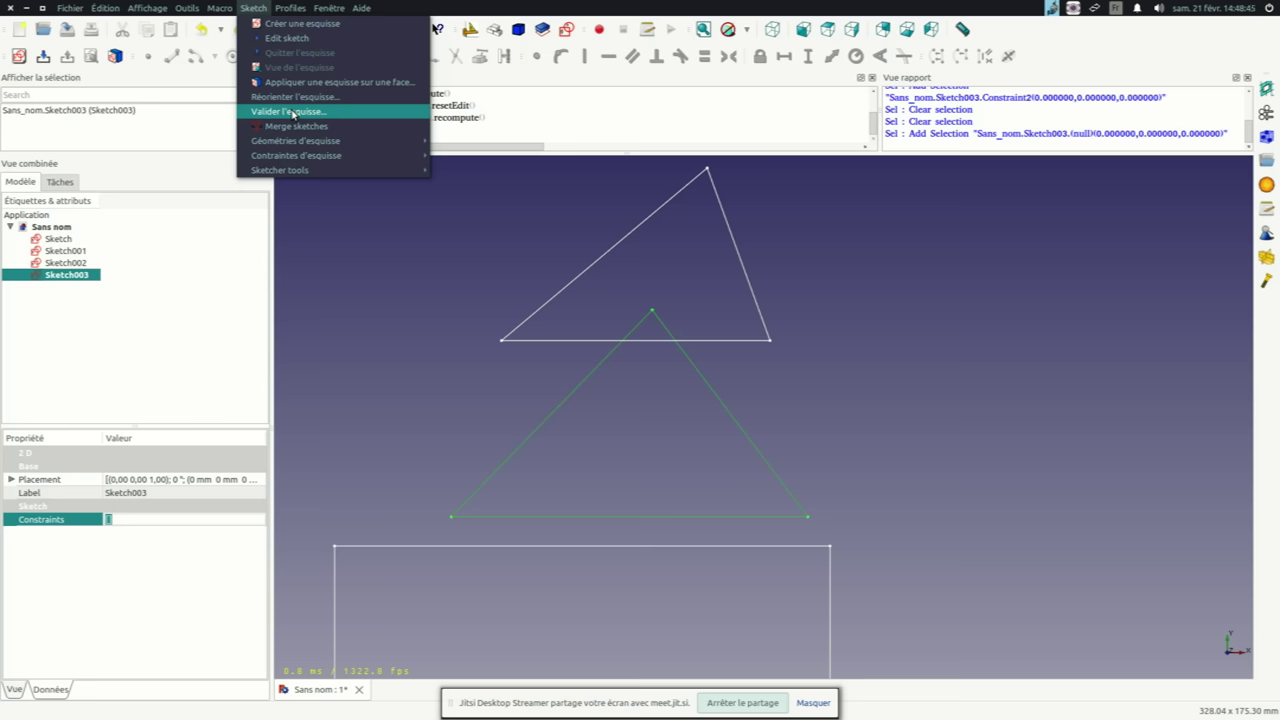
left_click(290, 111)
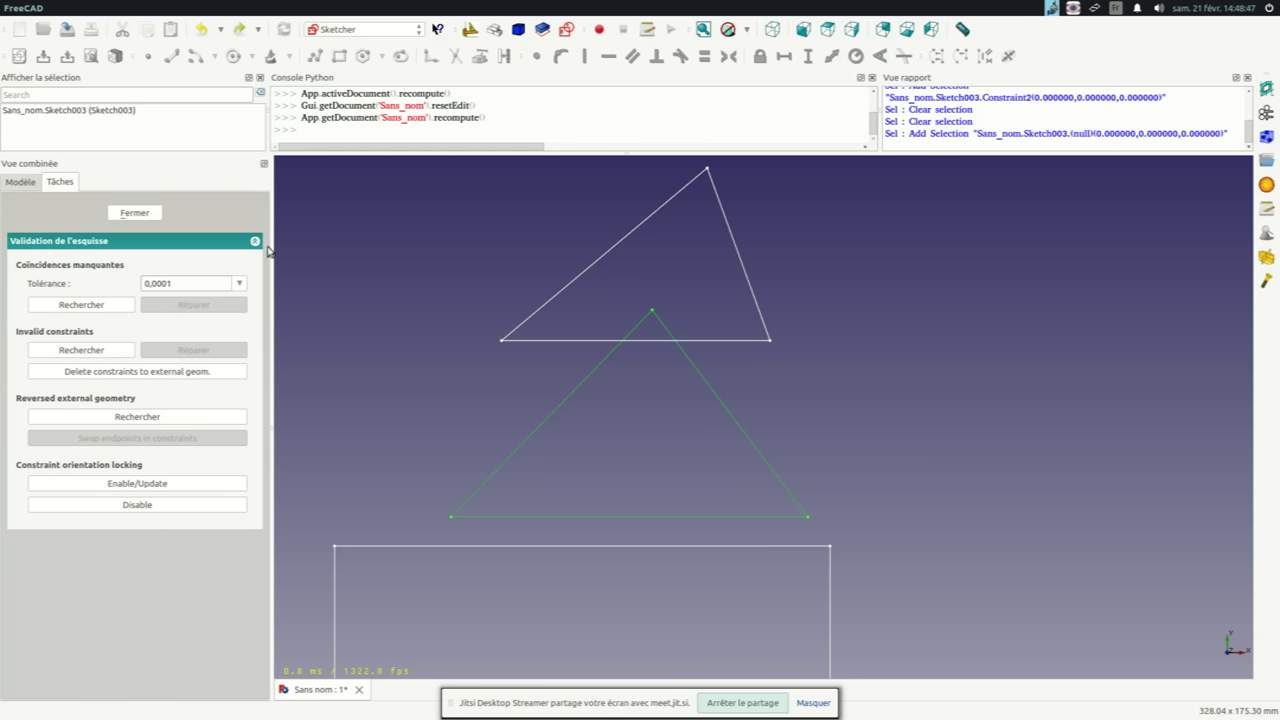
Widen the validation panel and leave the tolerance at 0,0001 after trying 0,01 and 1e-09
left_click_drag(272, 232, 337, 232)
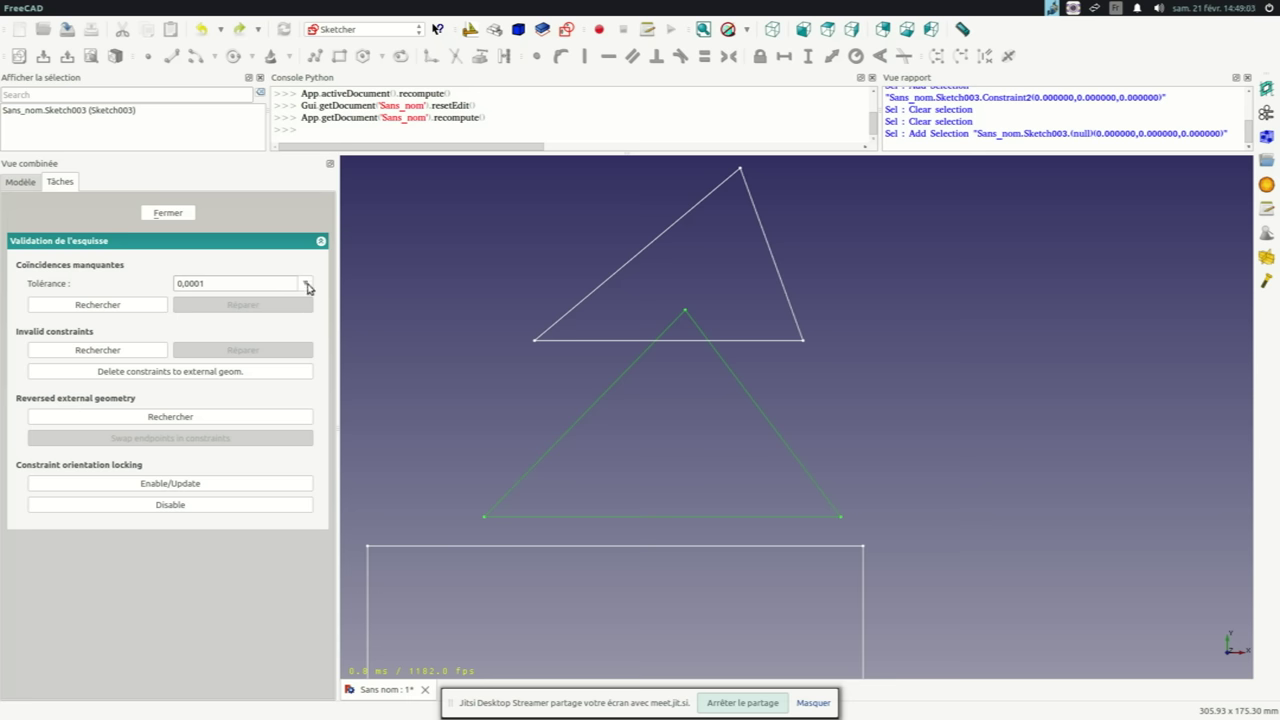
left_click(307, 285)
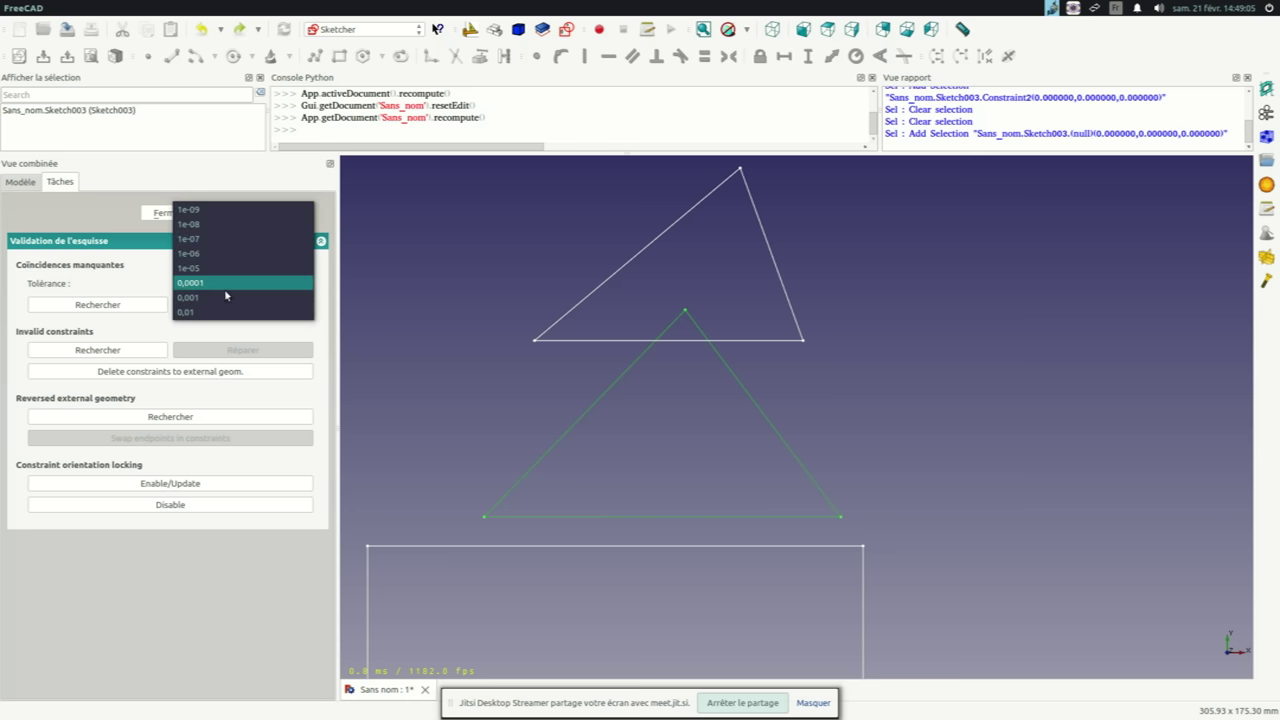
left_click(203, 314)
left_click(304, 290)
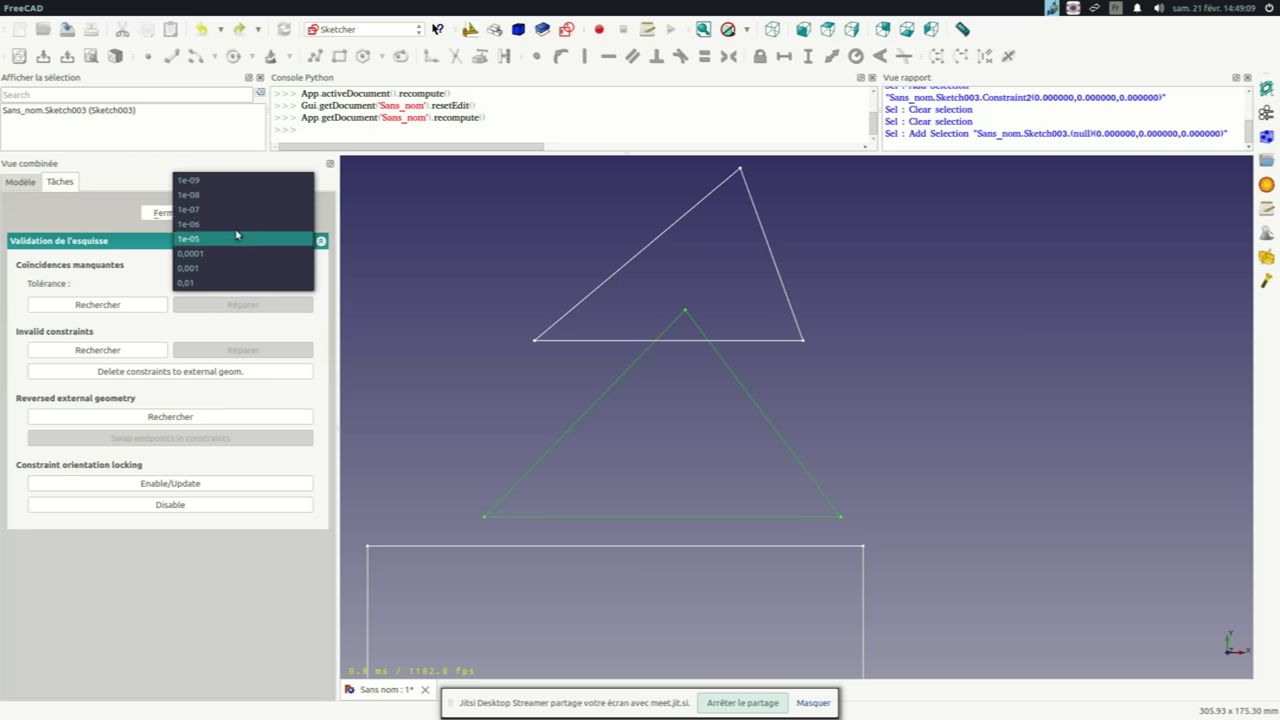
left_click(218, 182)
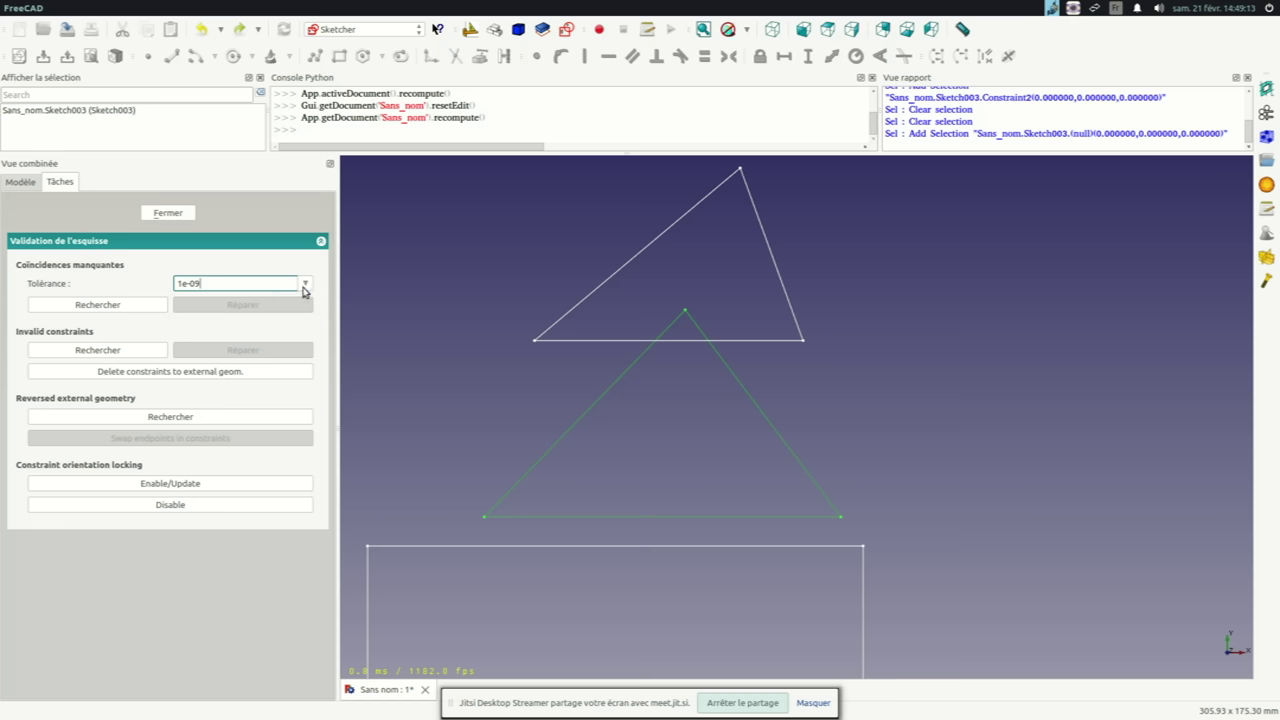
left_click(305, 290)
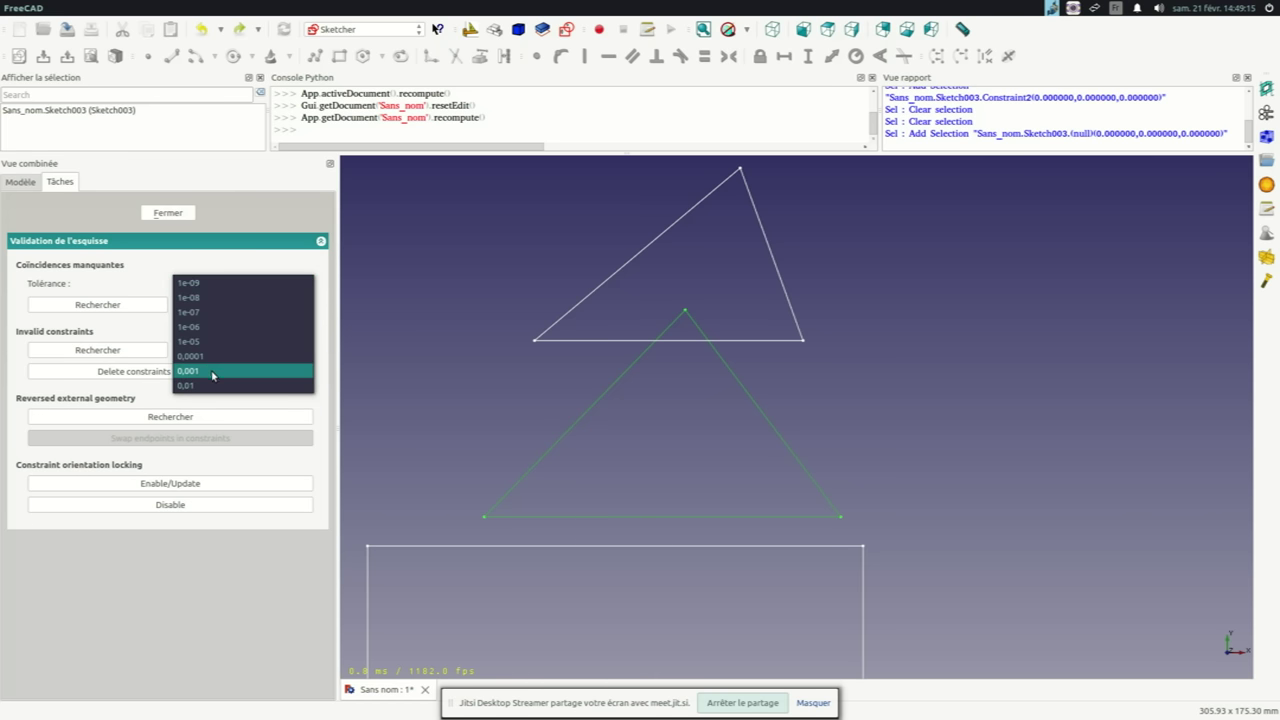
left_click(202, 358)
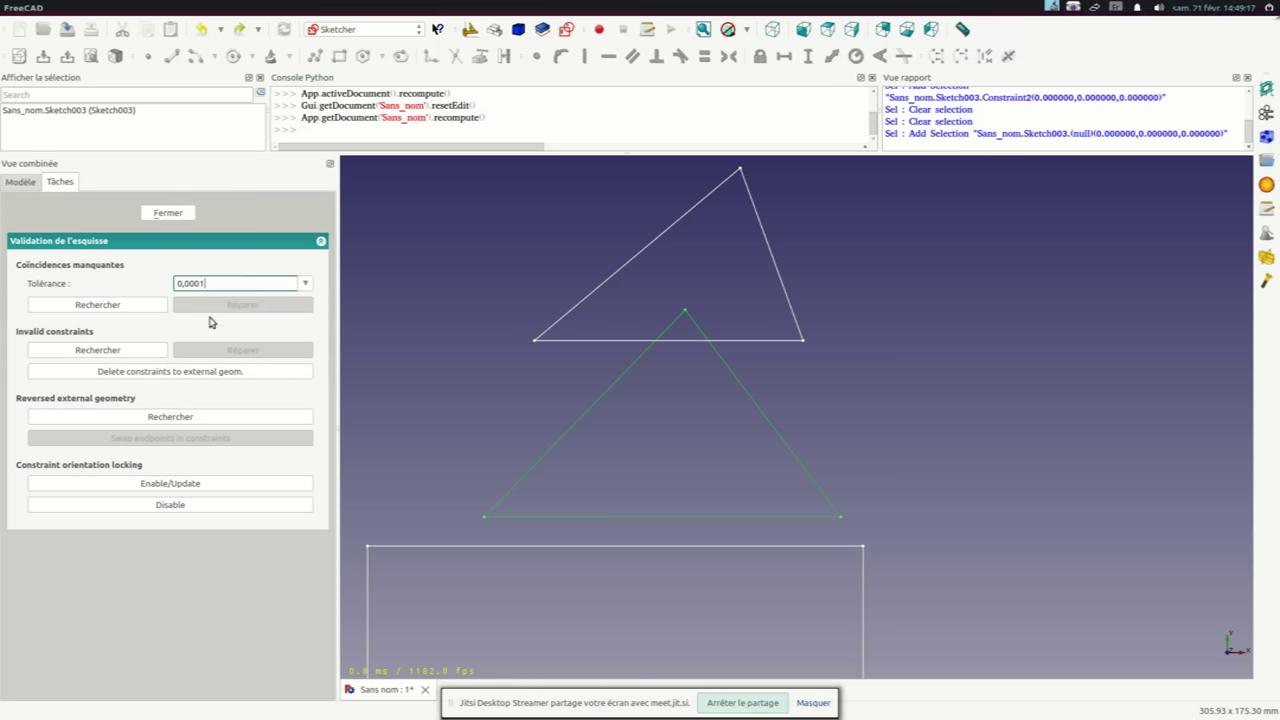
Search for missing coincidences with Rechercher and move the result message aside
left_click(98, 308)
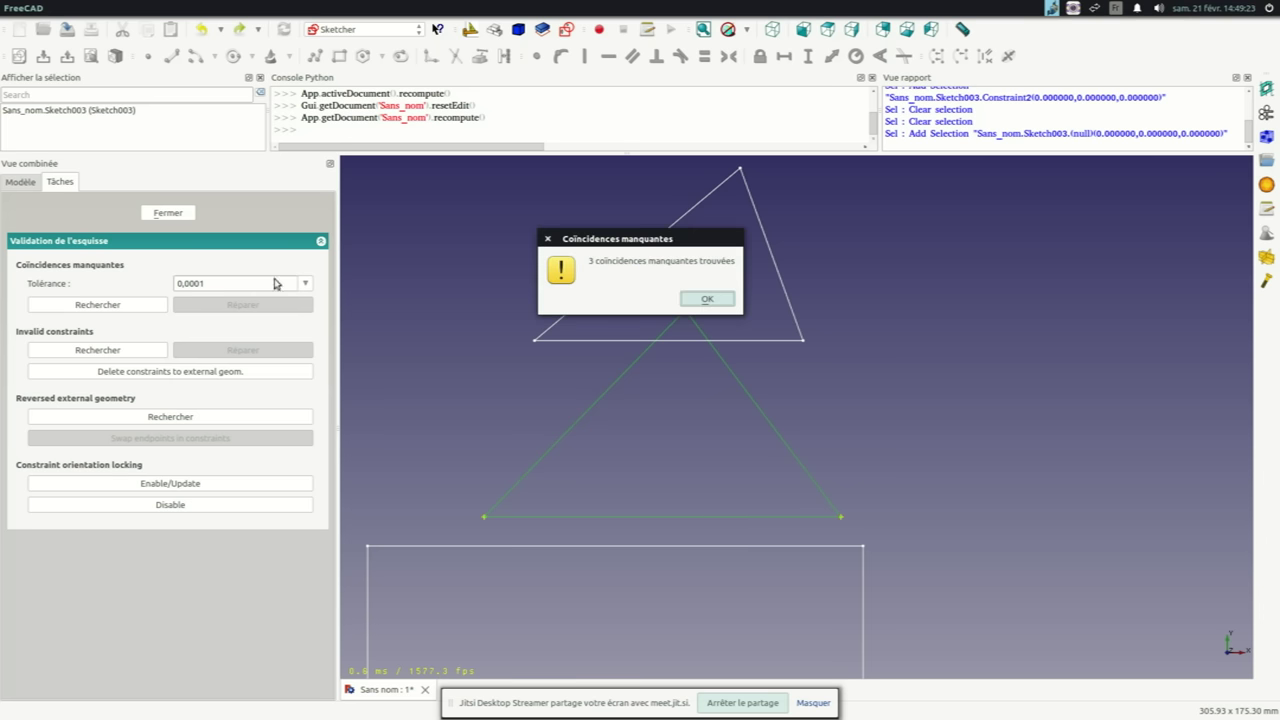
mouse_move(634, 240)
left_mouse_down()
mouse_move(576, 237)
mouse_move(634, 257)
mouse_move(638, 228)
left_mouse_up()
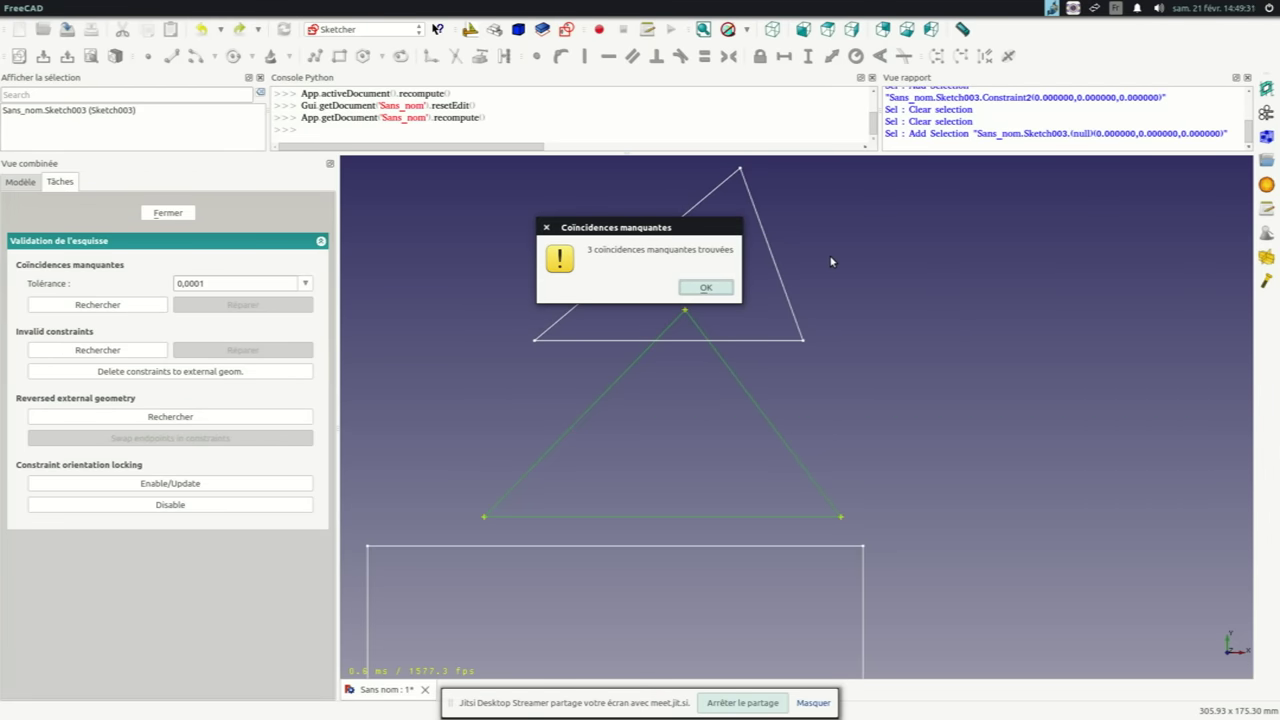
Dismiss the message and zoom around to inspect the lower triangle's three unjoined corners
left_click(702, 288)
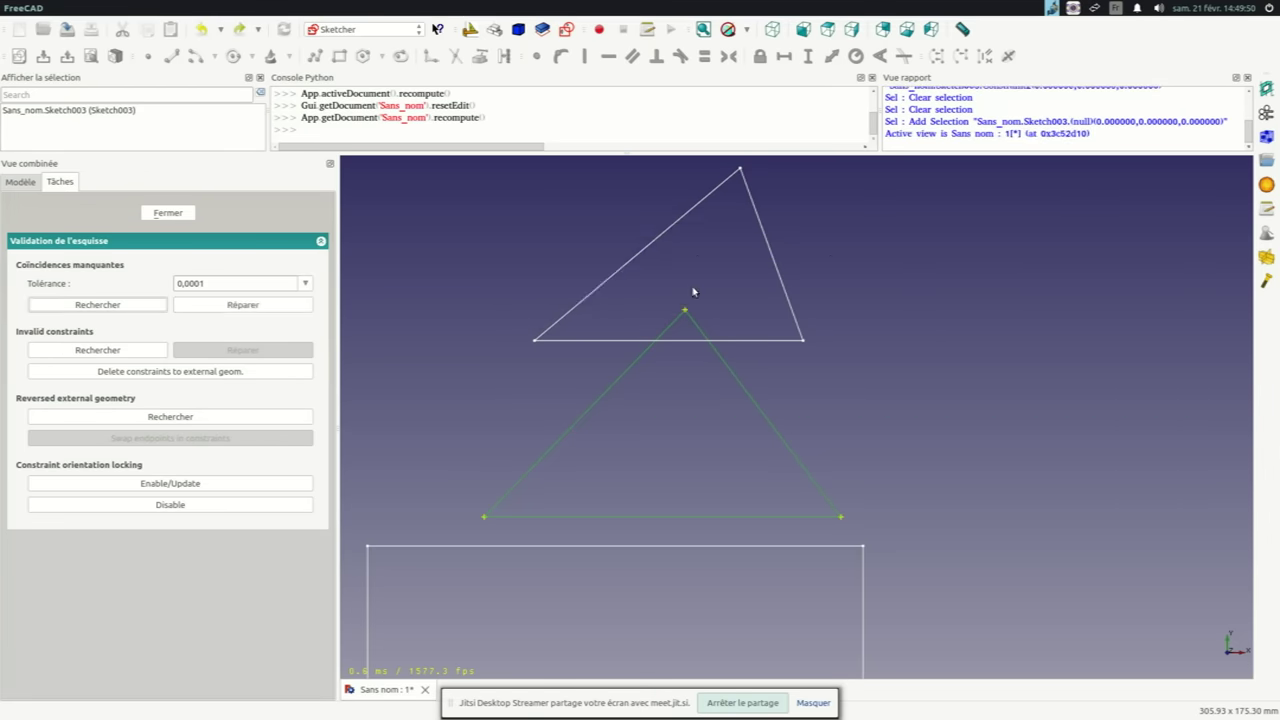
scroll(684, 316, "up", 4)
scroll(685, 312, "up", 1)
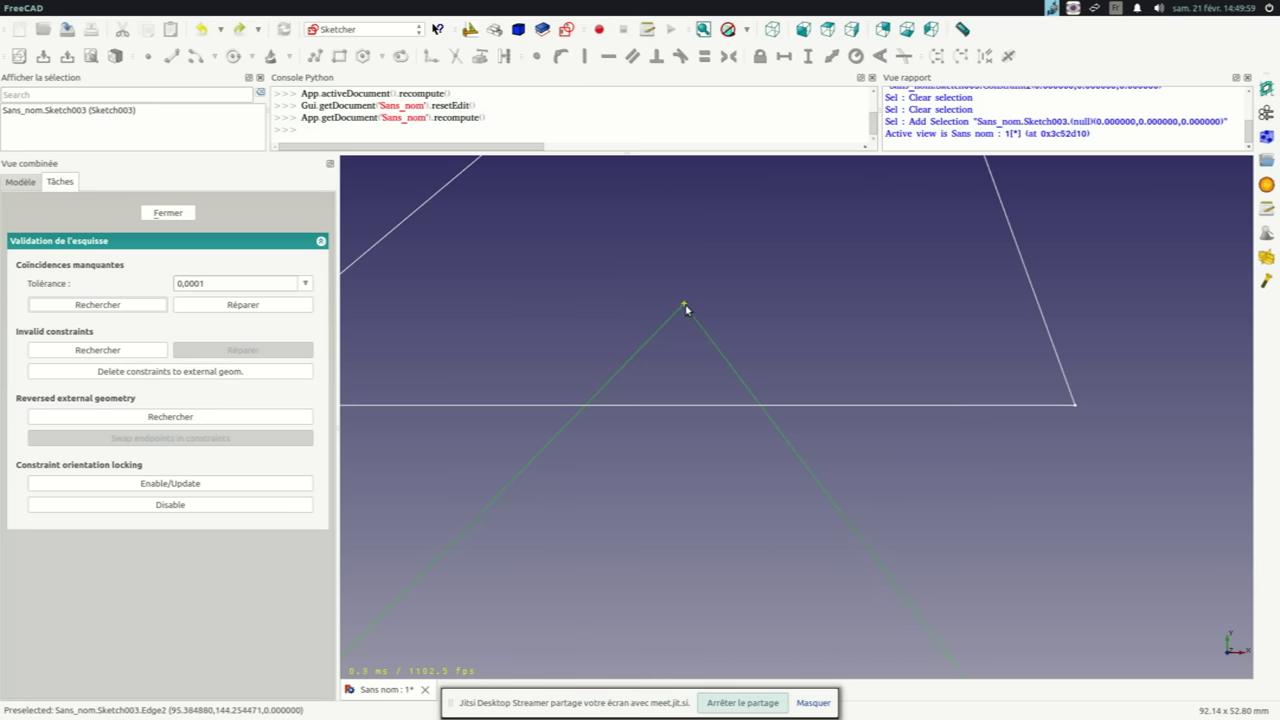
scroll(695, 308, "down", 5)
scroll(679, 305, "up", 1)
scroll(685, 300, "up", 1)
scroll(688, 290, "up", 2)
scroll(690, 280, "up", 1)
scroll(690, 272, "down", 3)
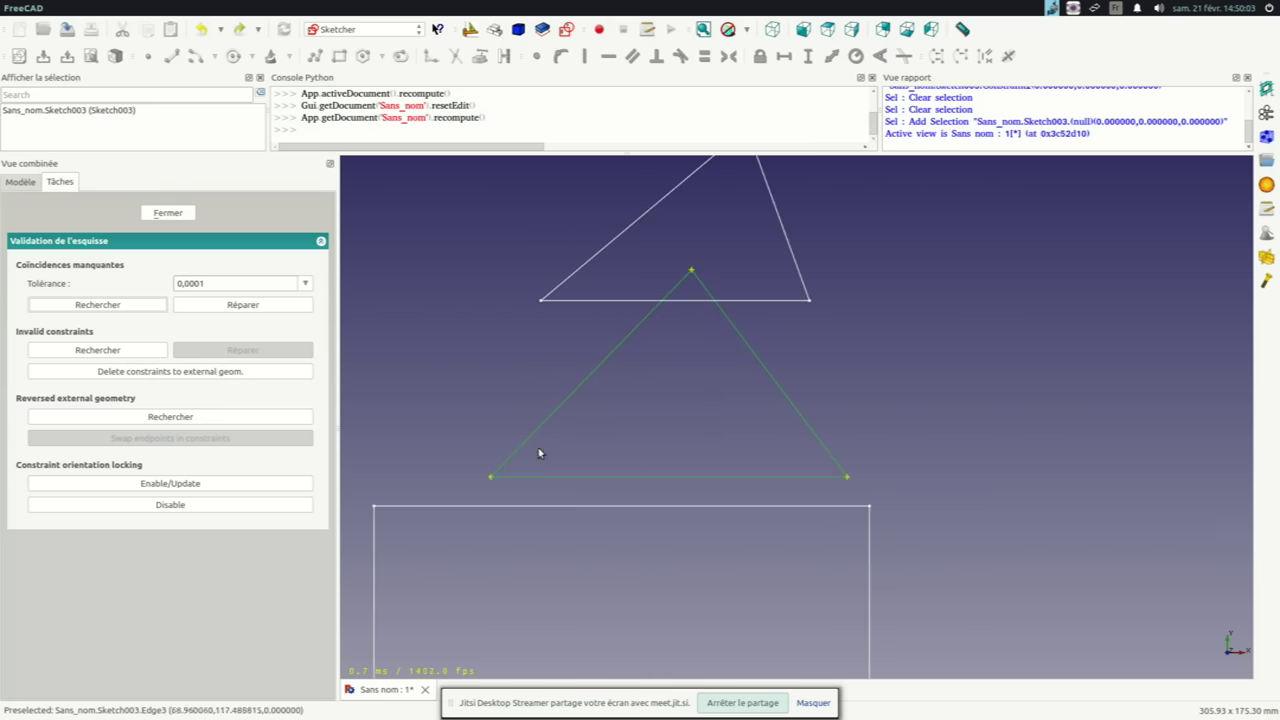
scroll(694, 272, "up", 1)
scroll(694, 272, "up", 1)
scroll(694, 272, "up", 1)
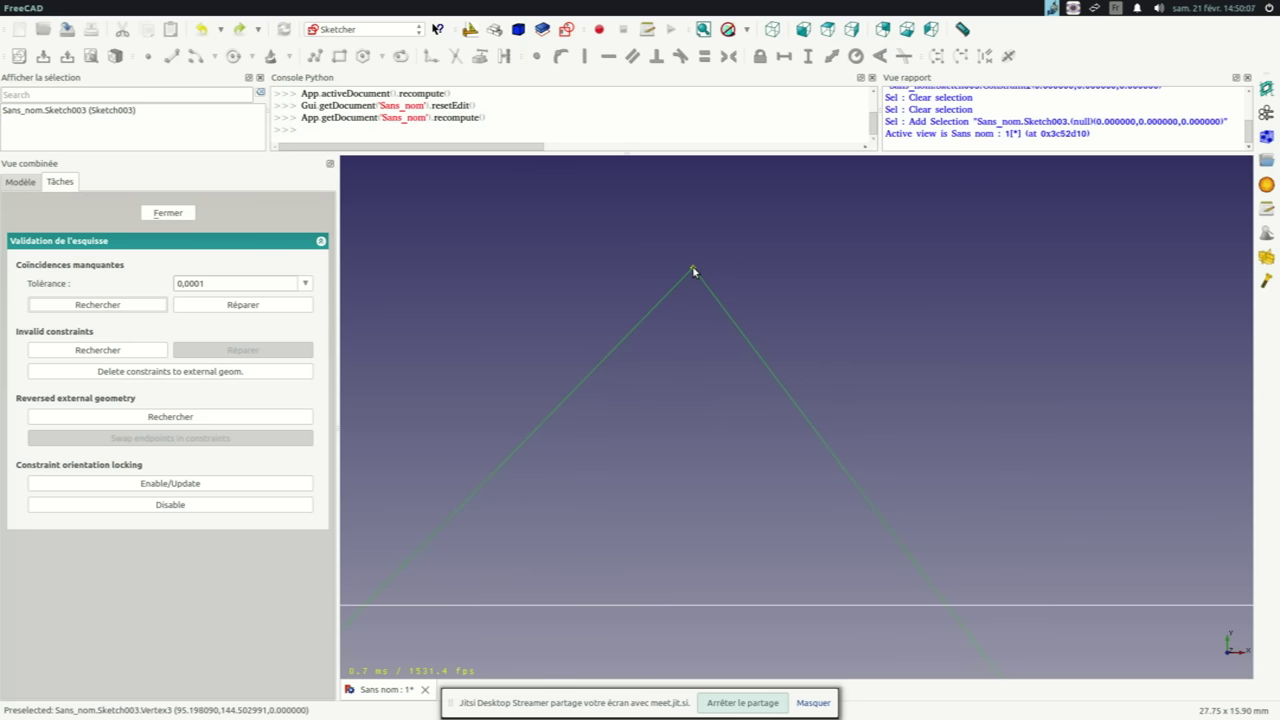
scroll(702, 267, "down", 1)
scroll(713, 255, "down", 1)
scroll(716, 257, "down", 2)
scroll(514, 466, "up", 8)
scroll(506, 472, "up", 1)
scroll(506, 470, "down", 1)
scroll(543, 466, "down", 2)
scroll(610, 420, "down", 2)
scroll(655, 355, "up", 2)
scroll(670, 345, "down", 1)
scroll(680, 345, "up", 2)
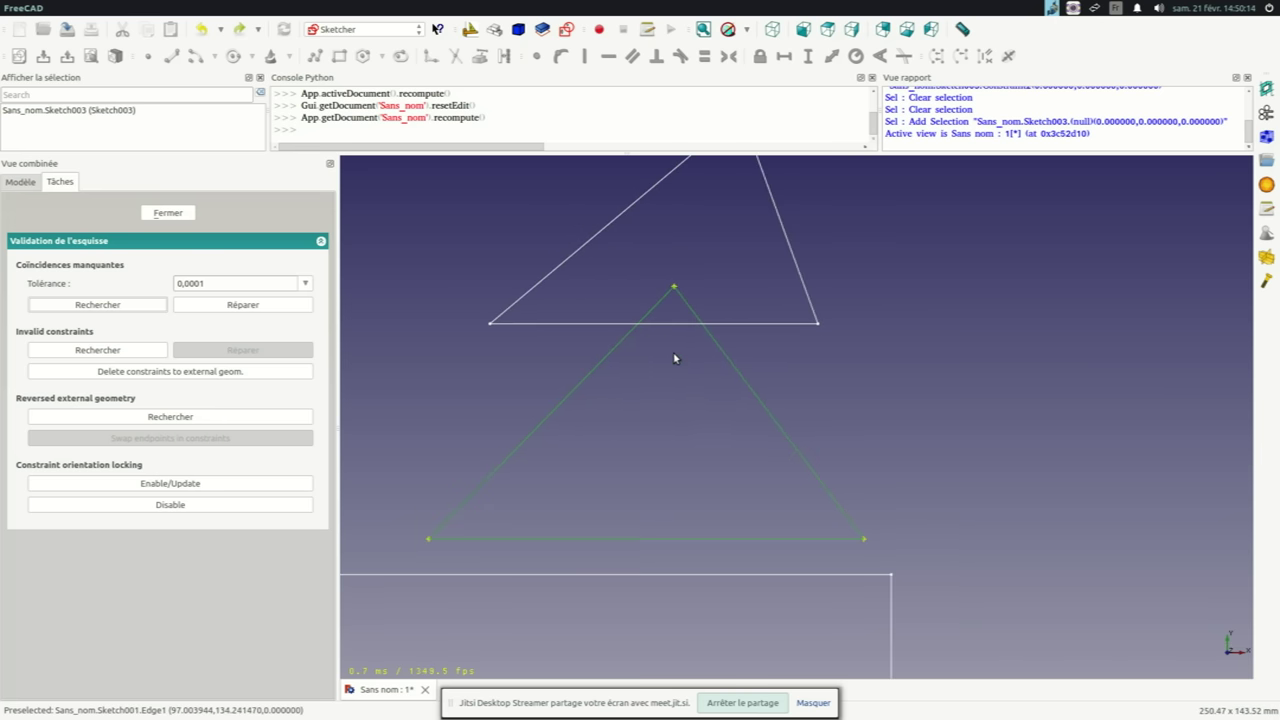
Repair the three missing corner coincidences with Réparer, then close the panel with Fermer
left_click(261, 309)
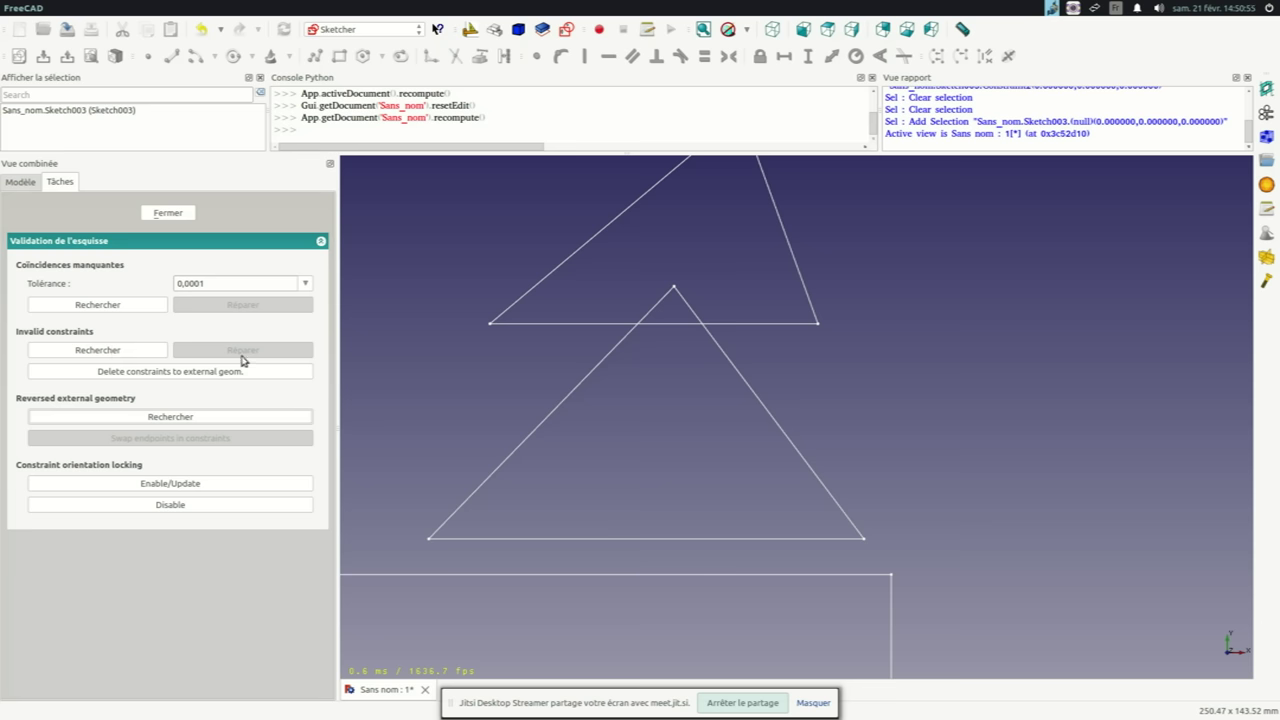
left_click(169, 214)
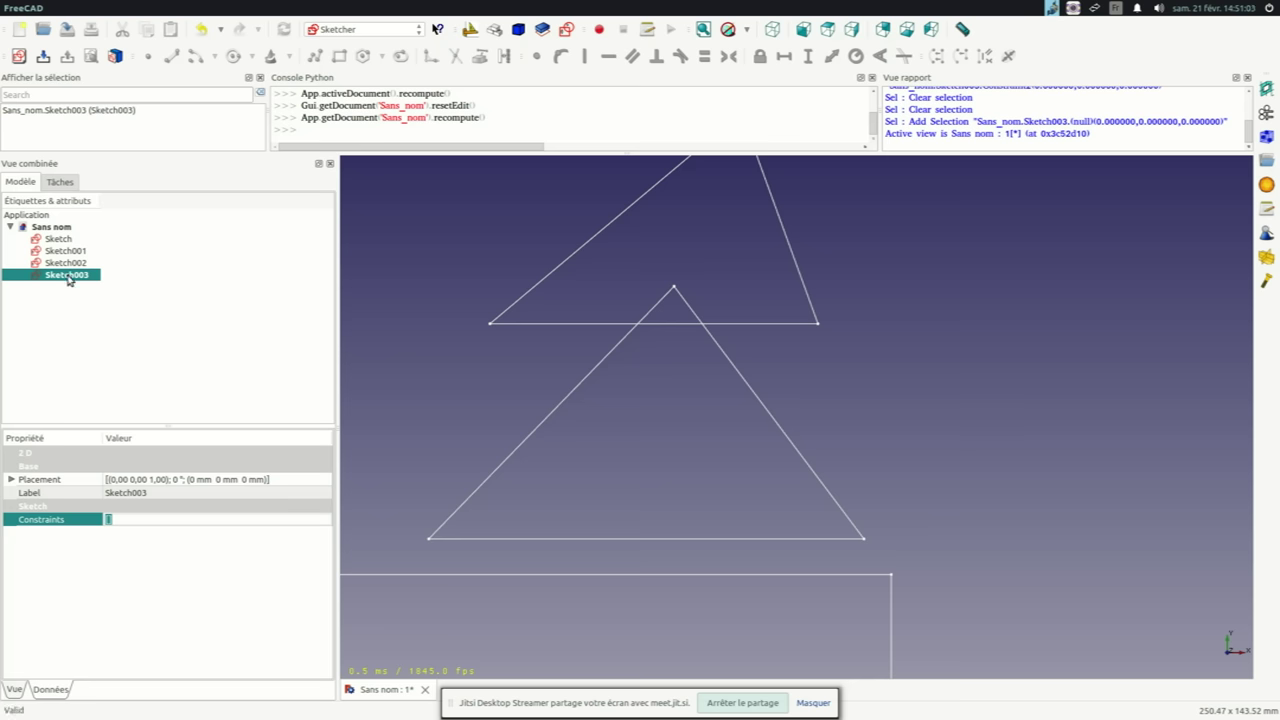
double_click(62, 276)
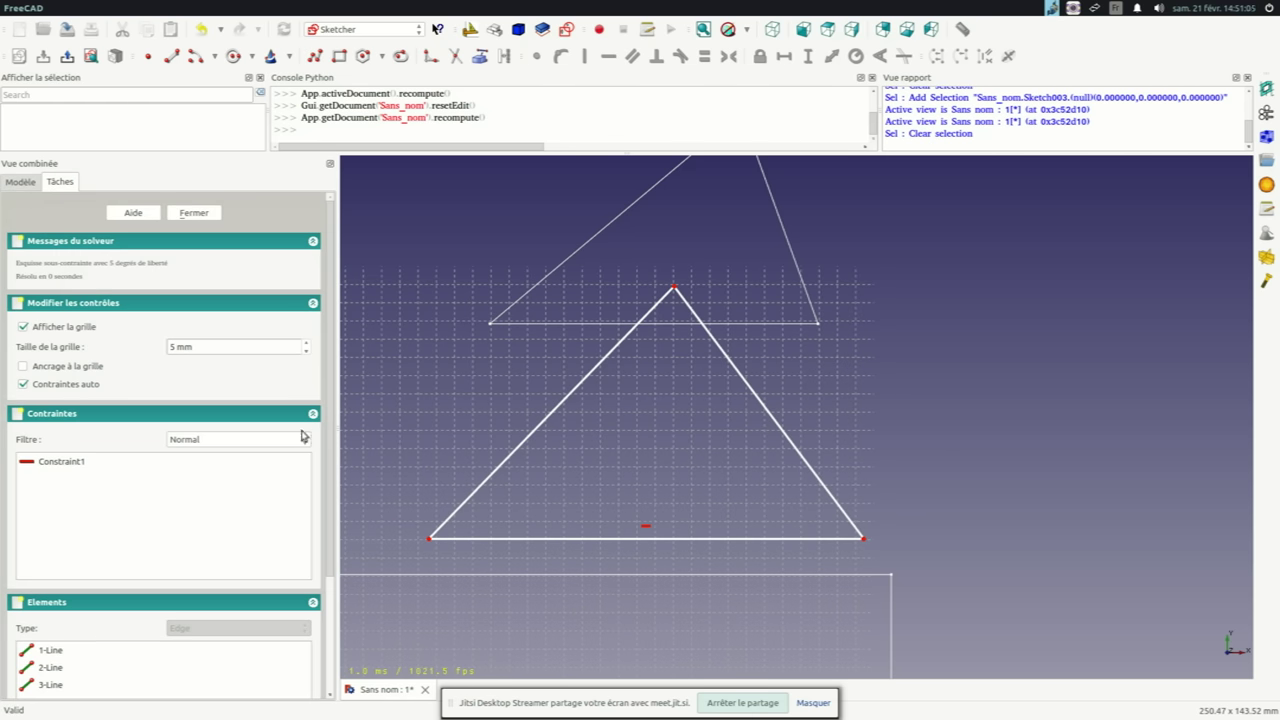
scroll(305, 440, "down", 3)
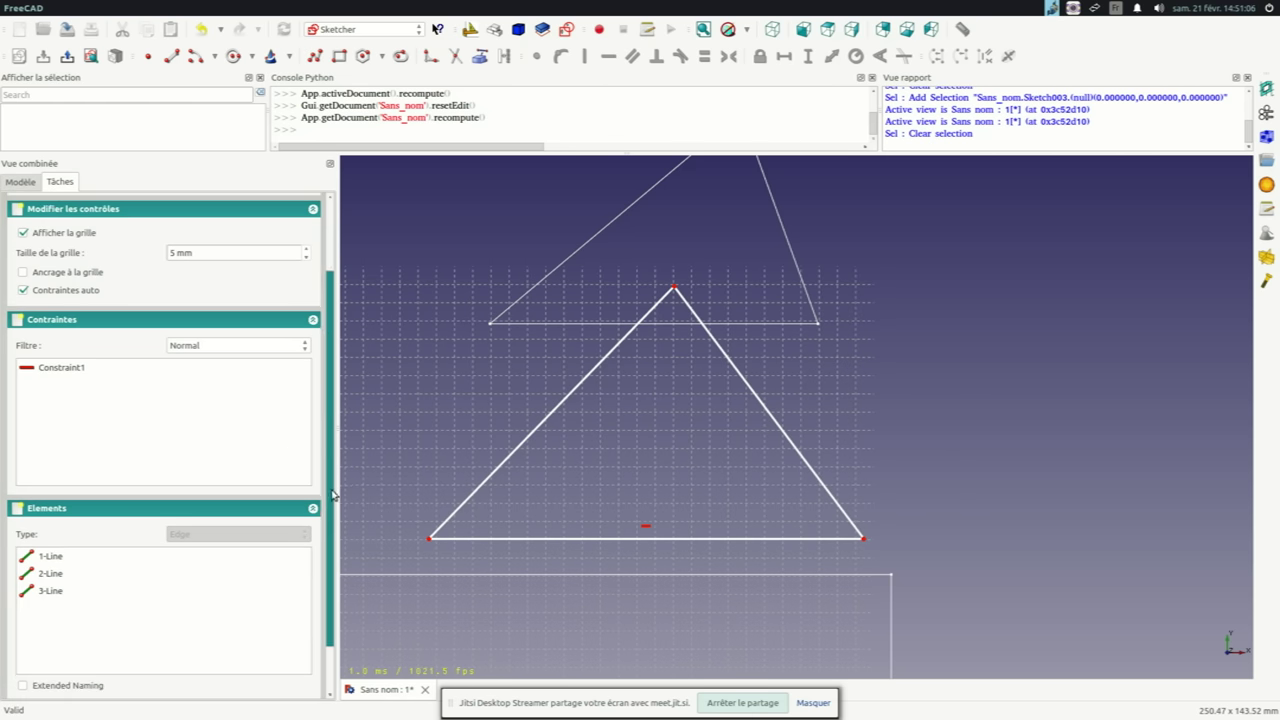
left_click(229, 346)
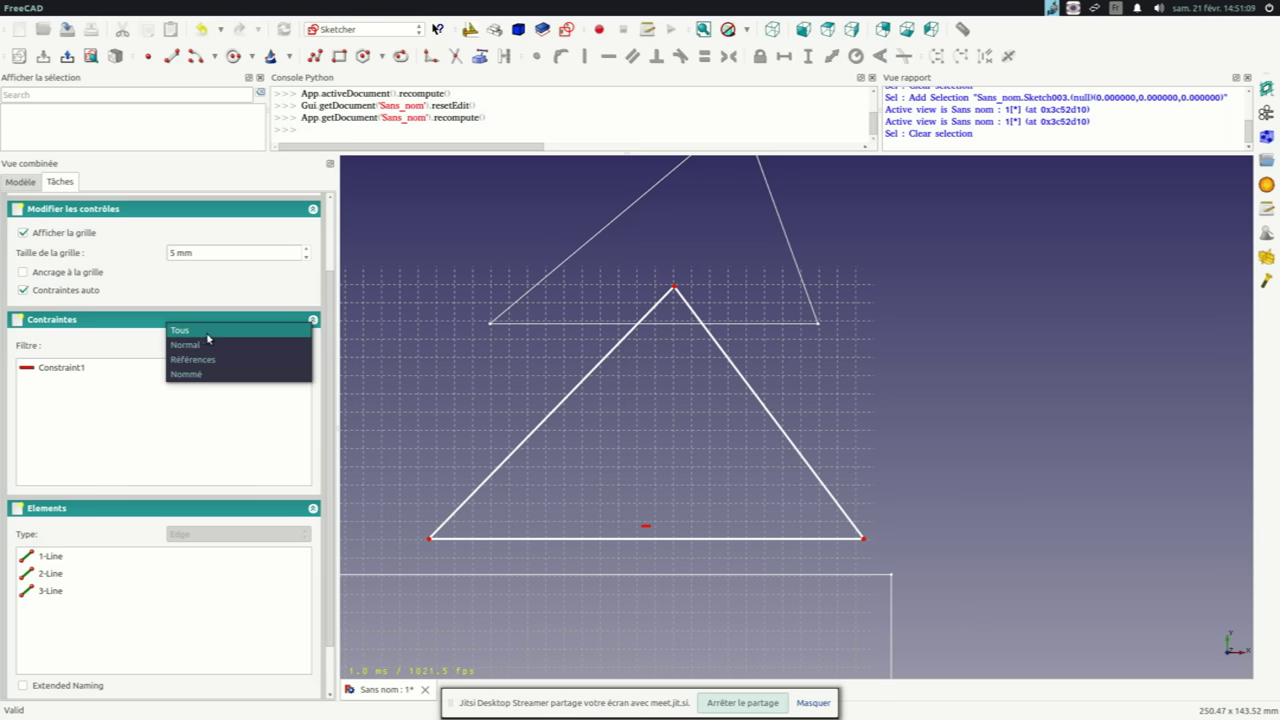
left_click(208, 338)
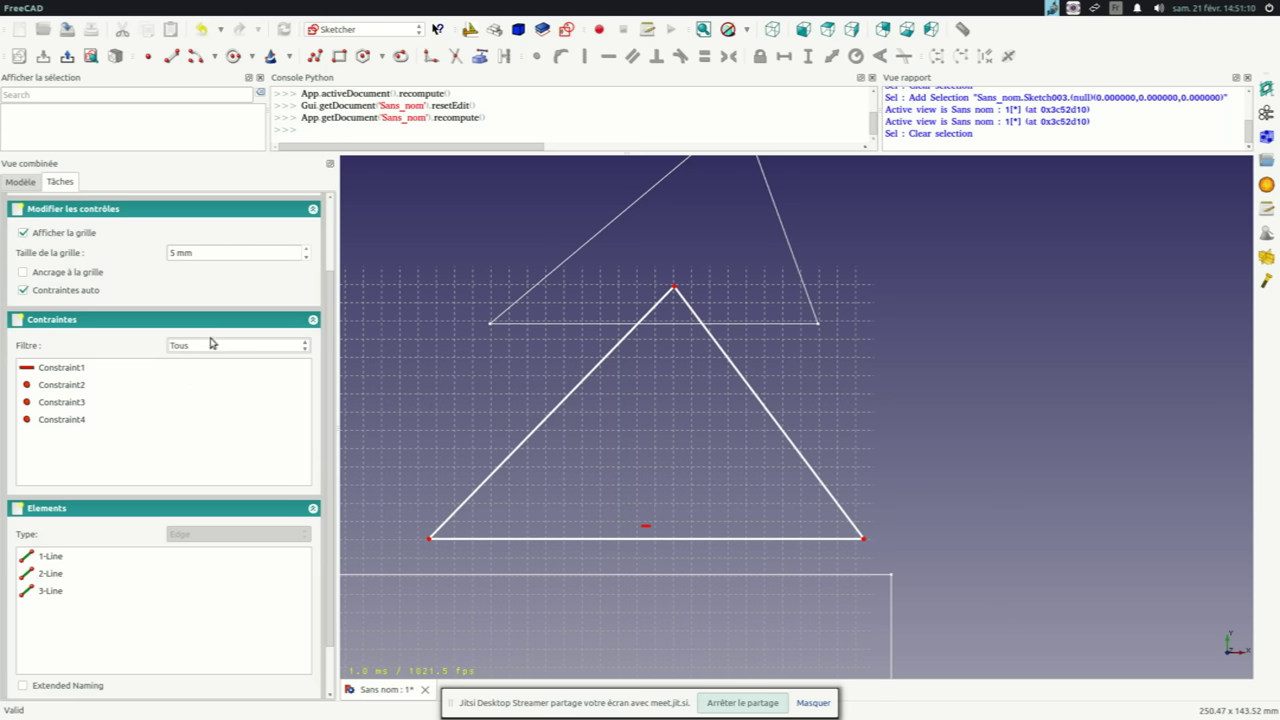
left_click(58, 390)
left_click(60, 402)
left_click(60, 419)
left_click(56, 390)
left_click(60, 402)
left_click(64, 419)
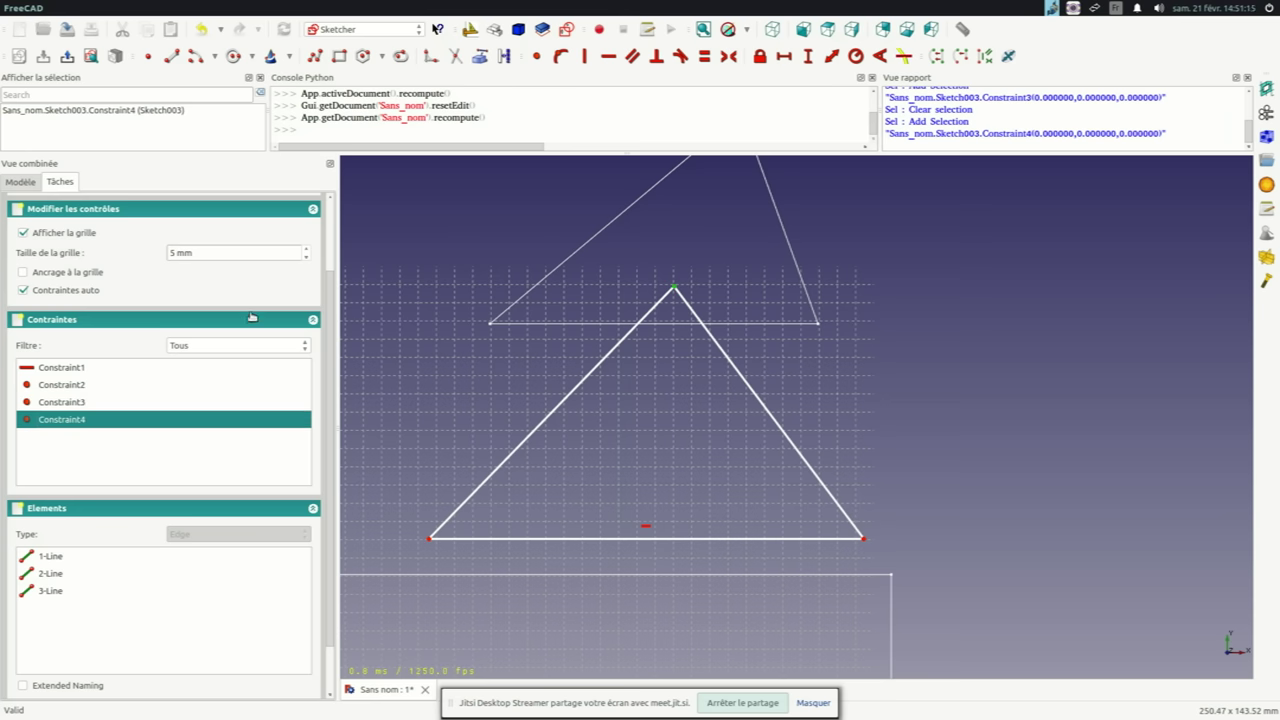
scroll(680, 403, "down", 5)
scroll(677, 374, "up", 4)
scroll(705, 400, "up", 1)
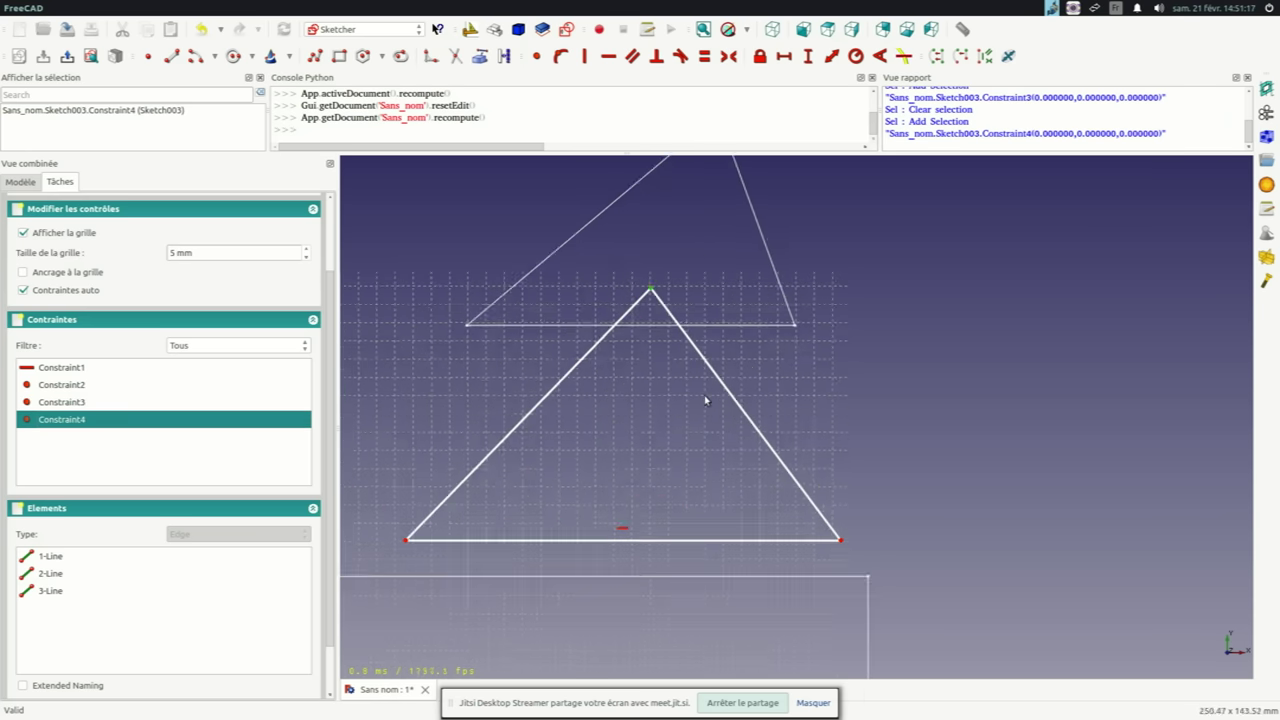
scroll(705, 400, "up", 2)
scroll(328, 329, "up", 3)
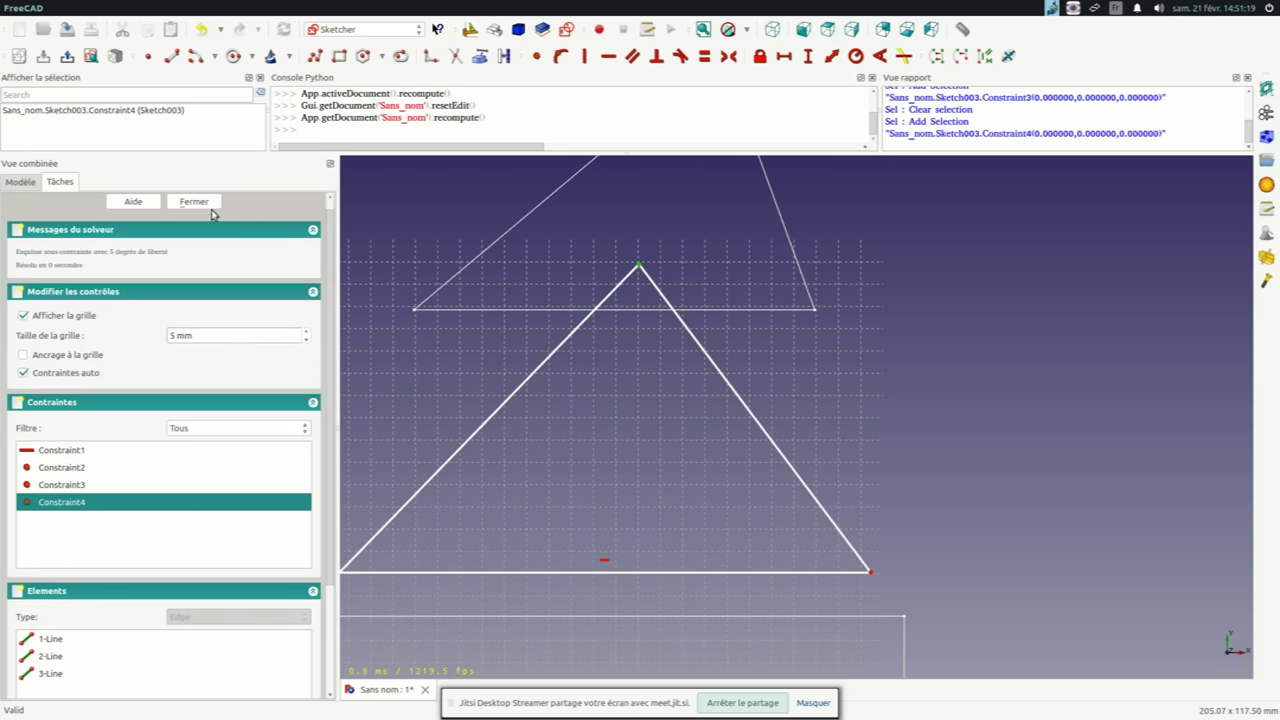
left_click(210, 210)
scroll(709, 314, "down", 2)
scroll(686, 317, "down", 2)
scroll(686, 317, "up", 2)
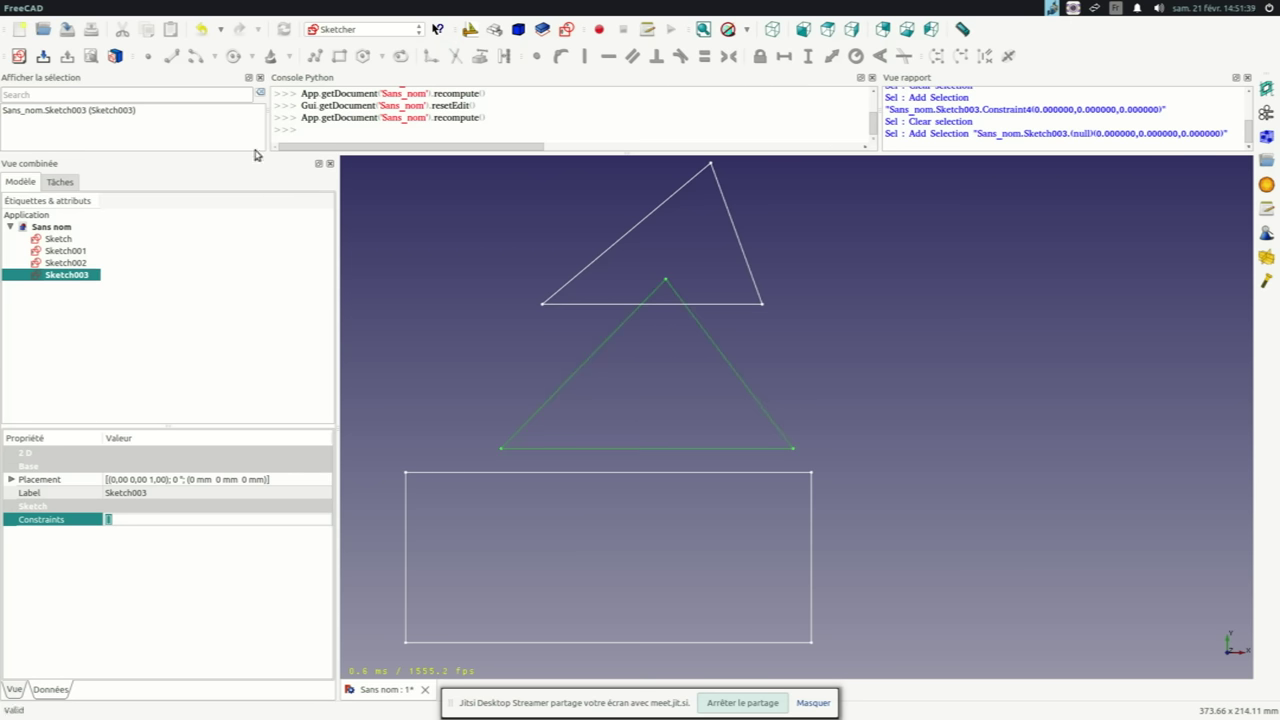
Choose Part Design from the workbench dropdown
left_click(372, 32)
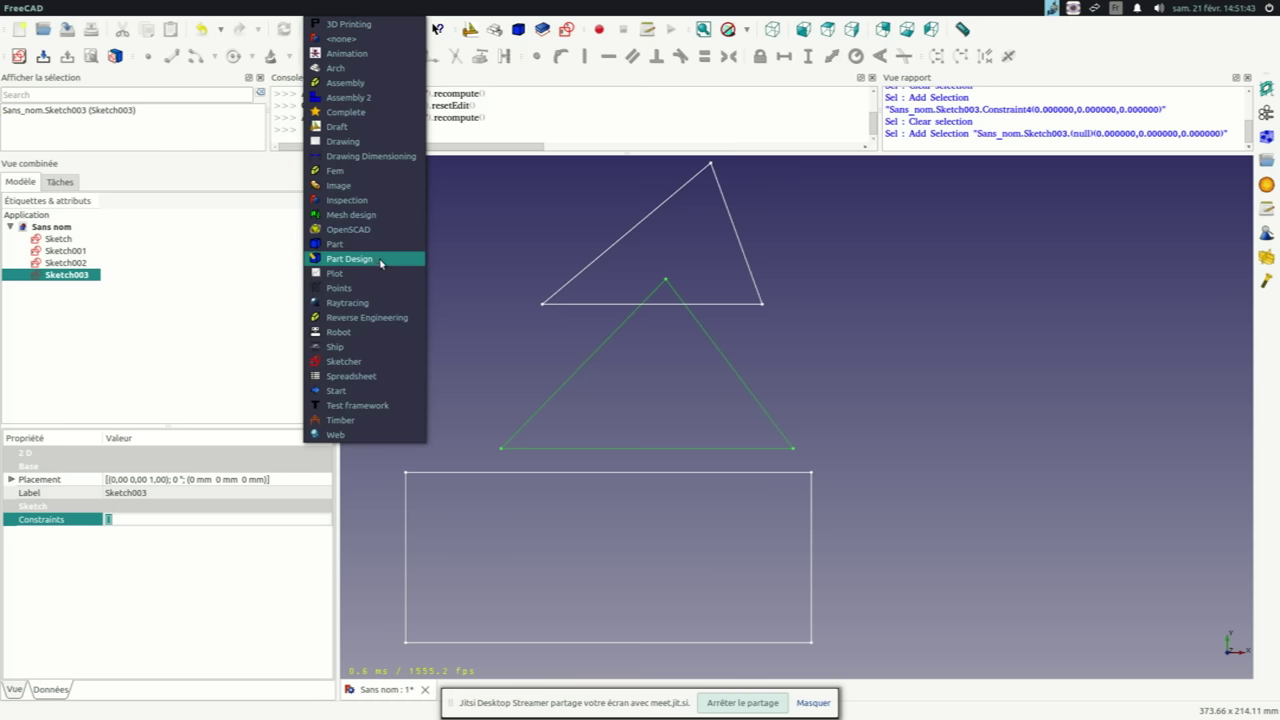
left_click(557, 231)
left_click(372, 30)
left_click(366, 260)
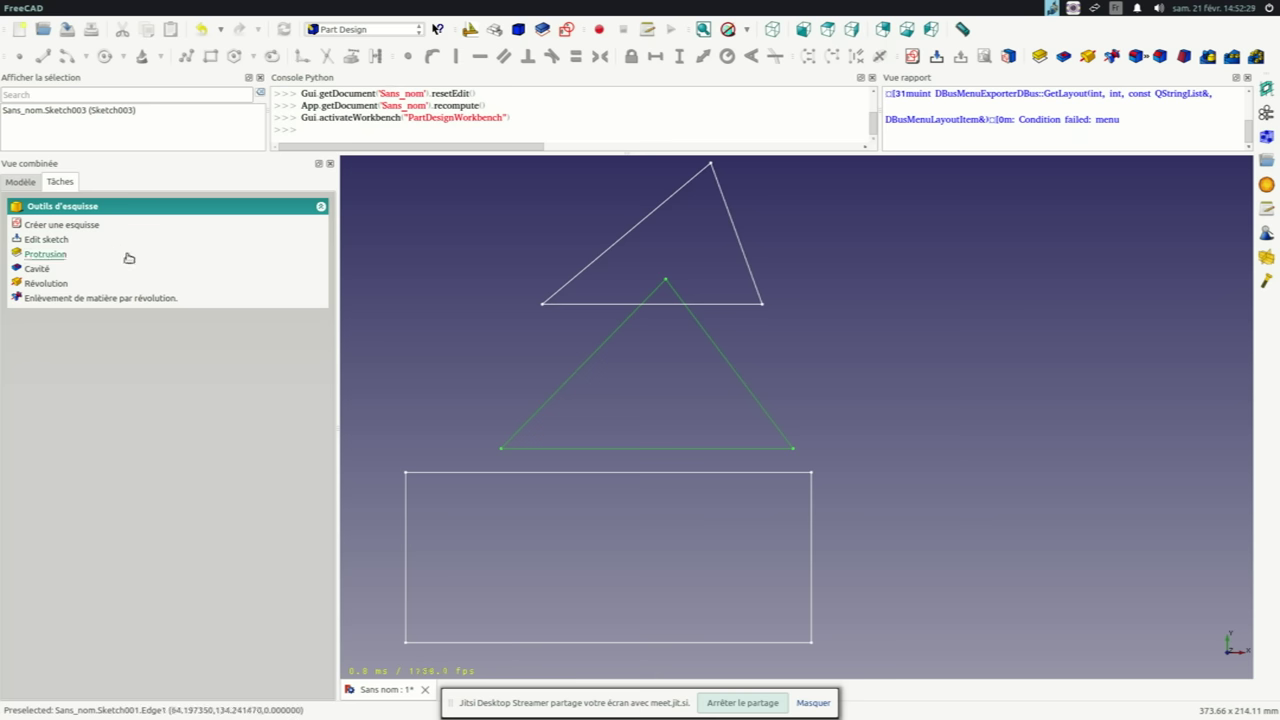
scroll(630, 270, "up", 3)
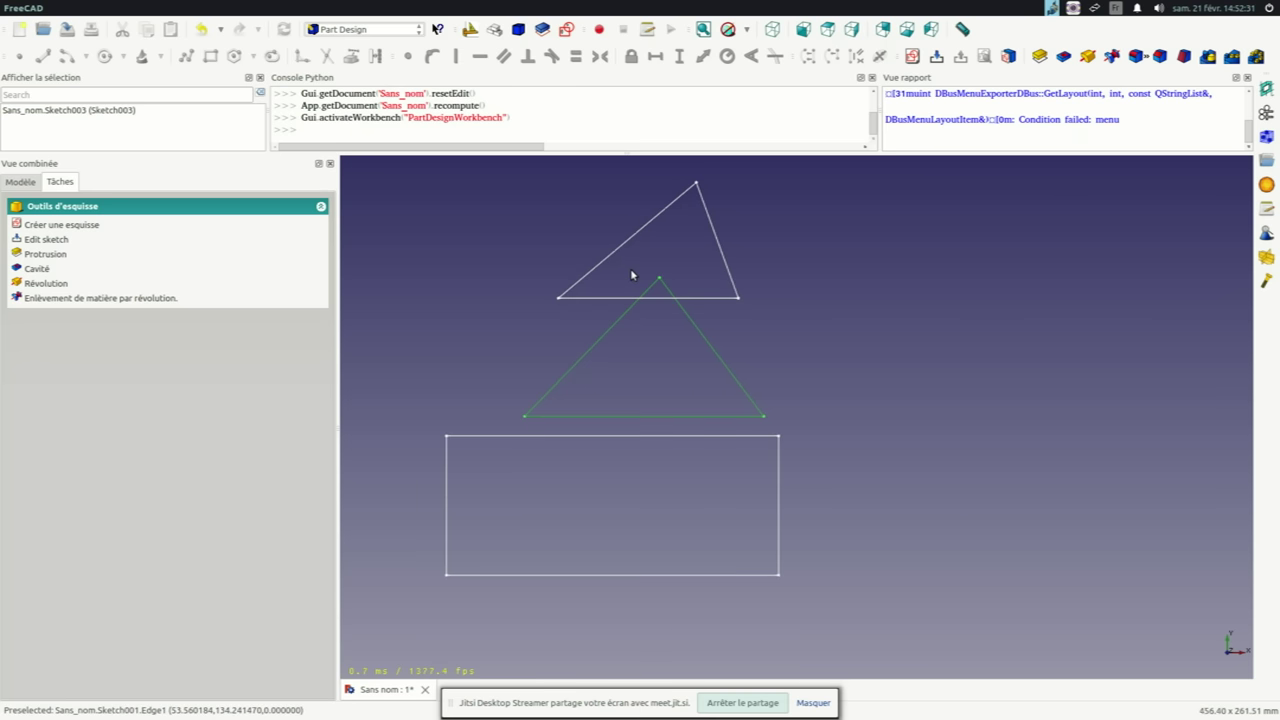
Select Sketch003 by clicking an edge of the lower triangle
left_click(600, 348)
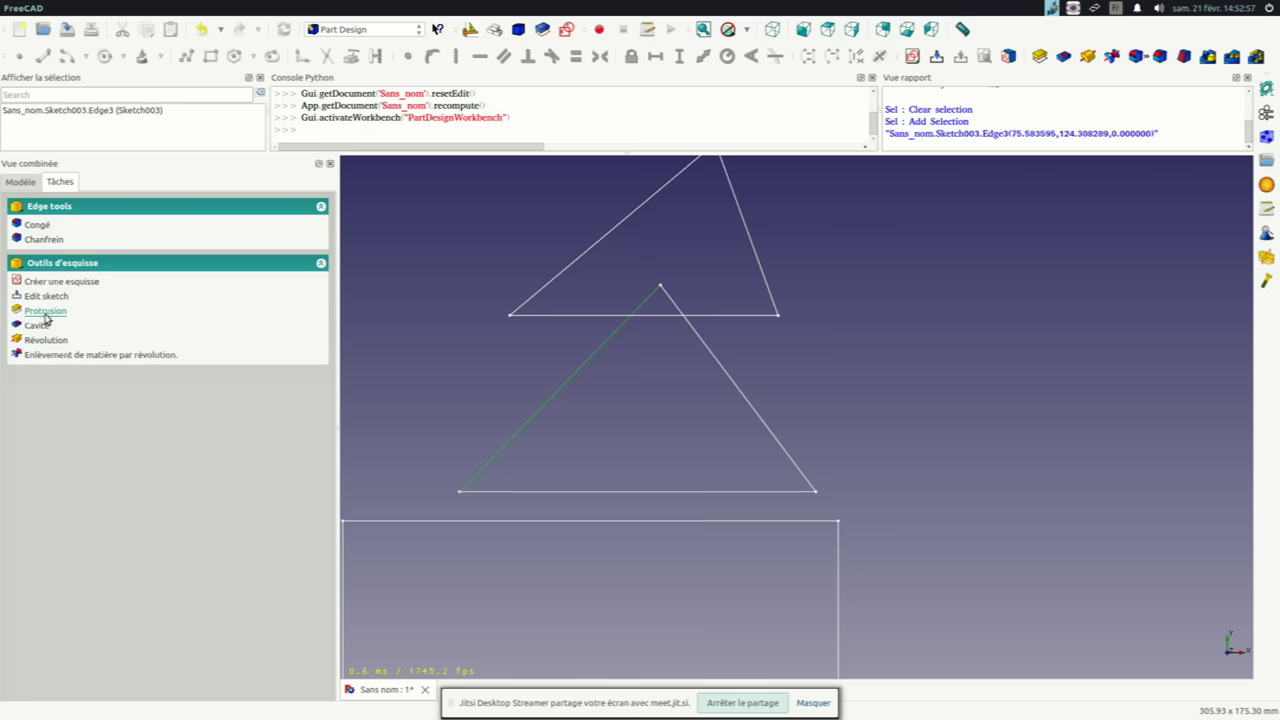
Pad Sketch003 with Protrusion to a 75 mm length and confirm it
left_click(45, 313)
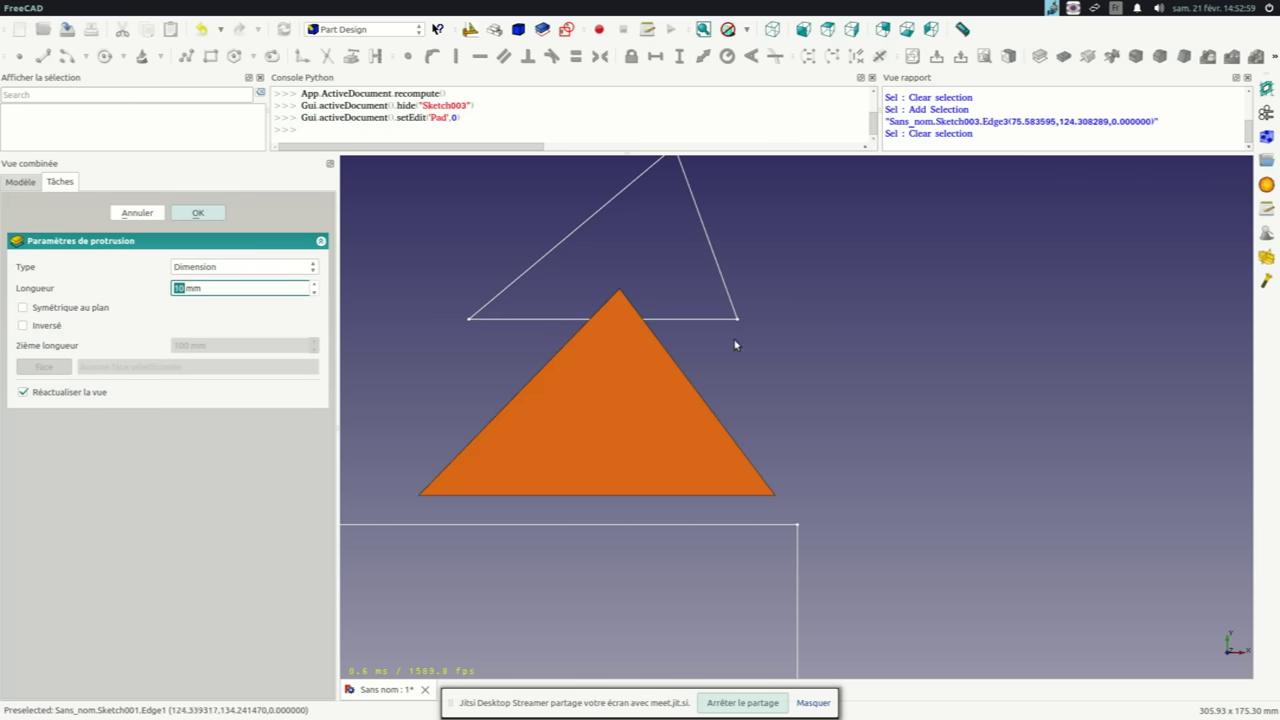
mouse_move(763, 460)
middle_mouse_down()
mouse_move(731, 503)
mouse_move(744, 434)
mouse_move(811, 491)
middle_mouse_up()
mouse_move(886, 503)
middle_mouse_down()
mouse_move(950, 472)
mouse_move(606, 351)
middle_mouse_up()
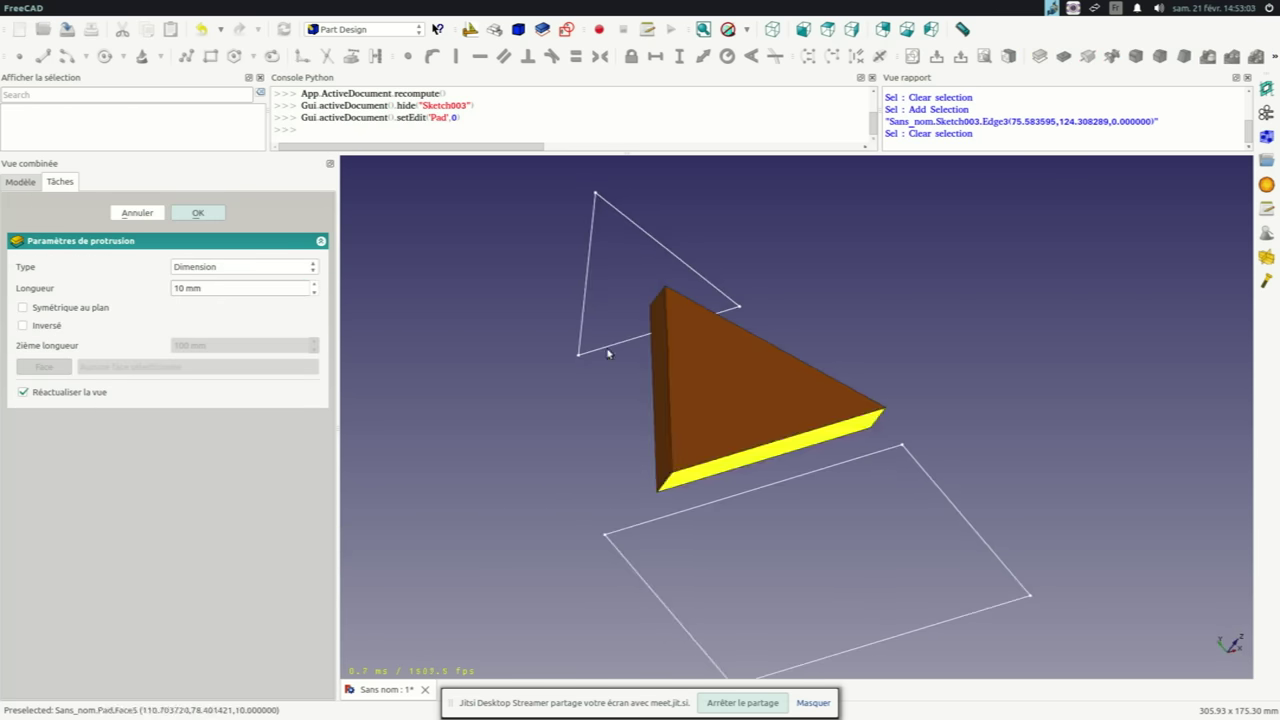
scroll(222, 289, "up", 10)
scroll(222, 289, "up", 3)
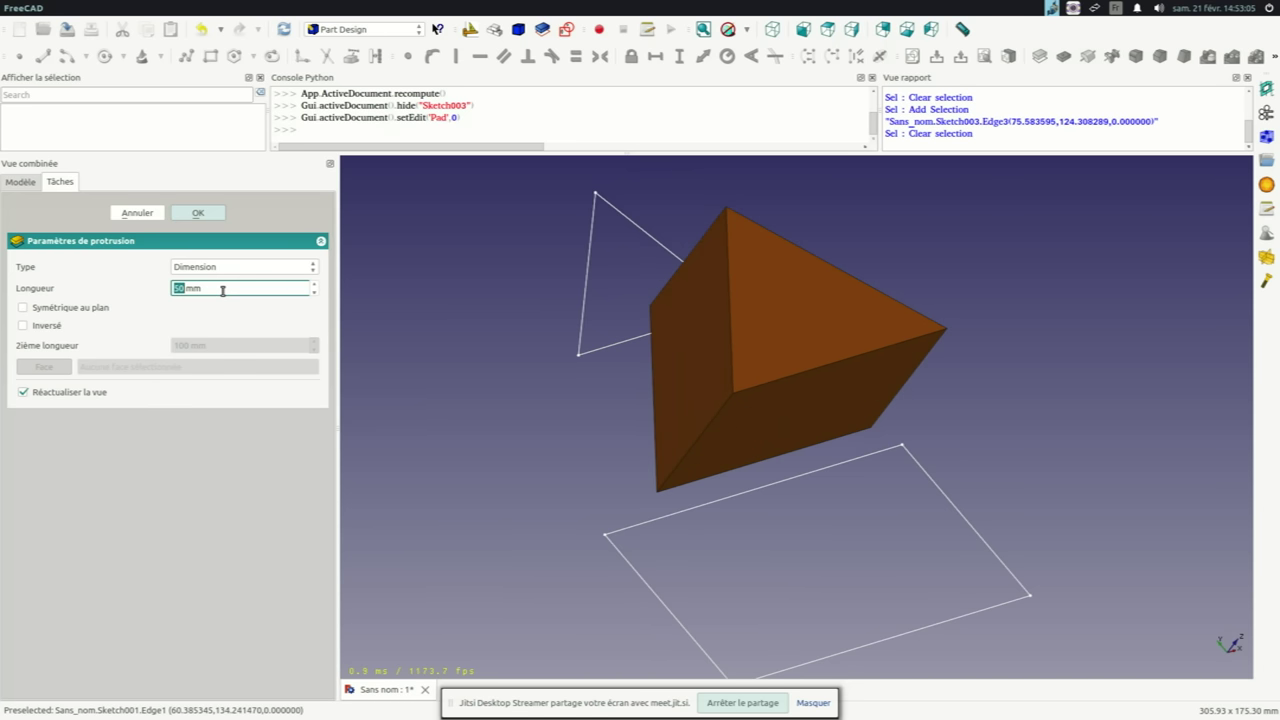
scroll(221, 289, "down", 2)
scroll(221, 289, "up", 2)
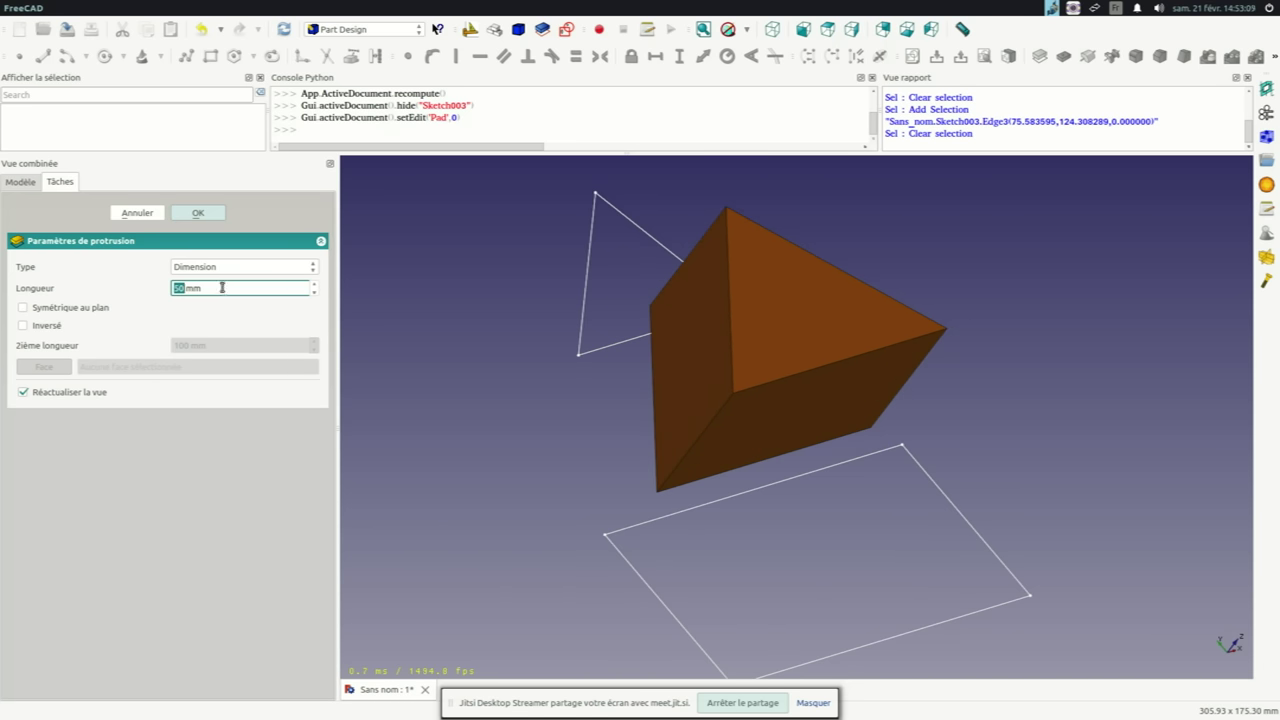
scroll(221, 288, "up", 2)
scroll(221, 288, "down", 2)
scroll(221, 288, "up", 1)
scroll(221, 288, "up", 1)
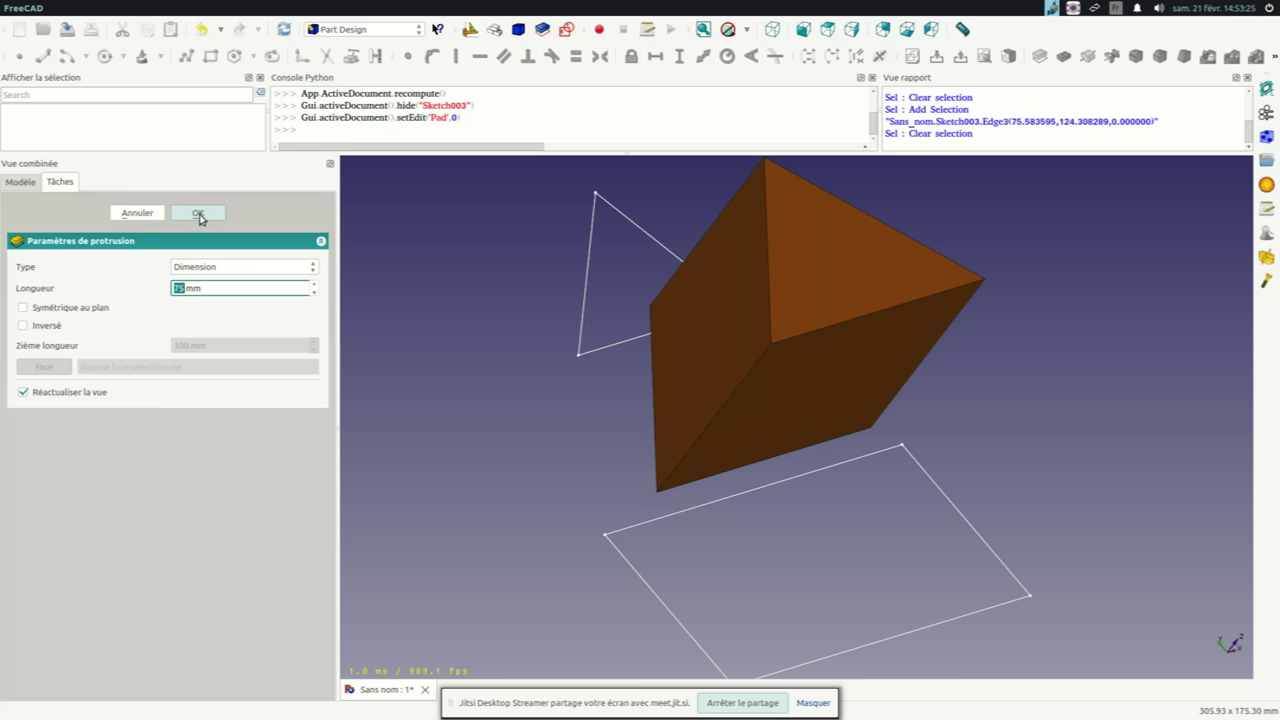
left_click(198, 214)
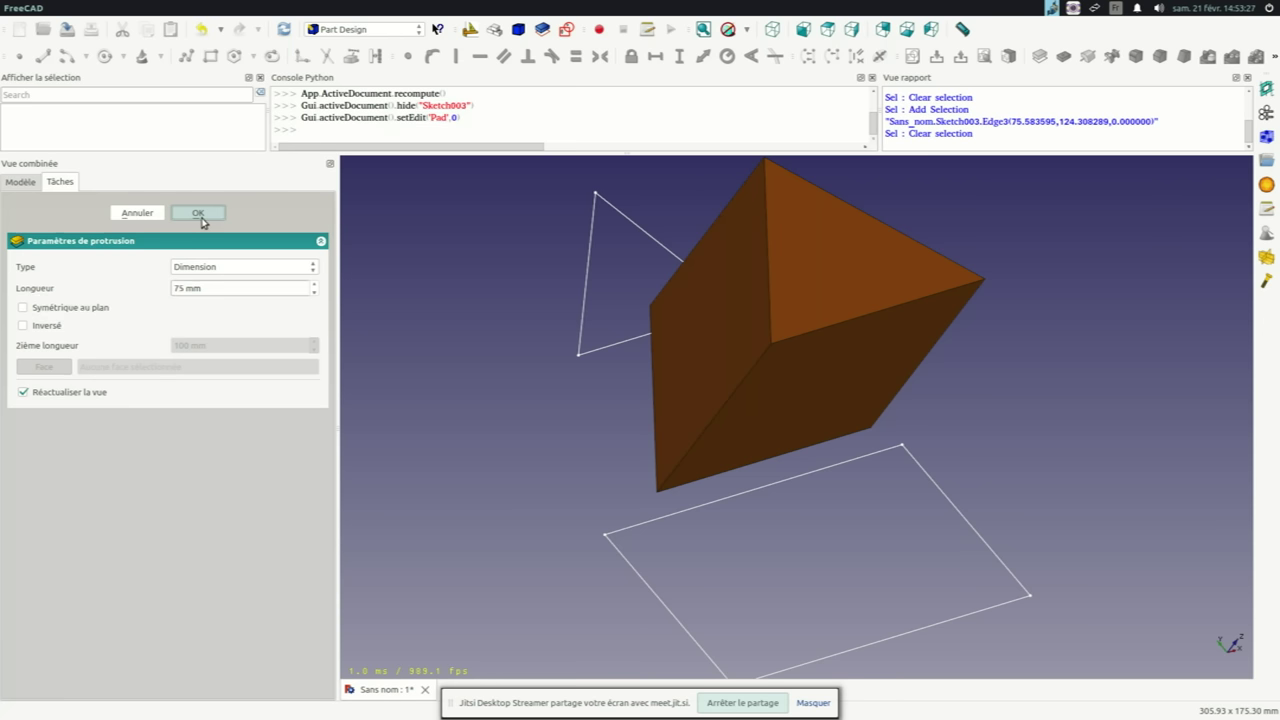
Show the Modèle tree and orbit around the finished prism
left_click(20, 181)
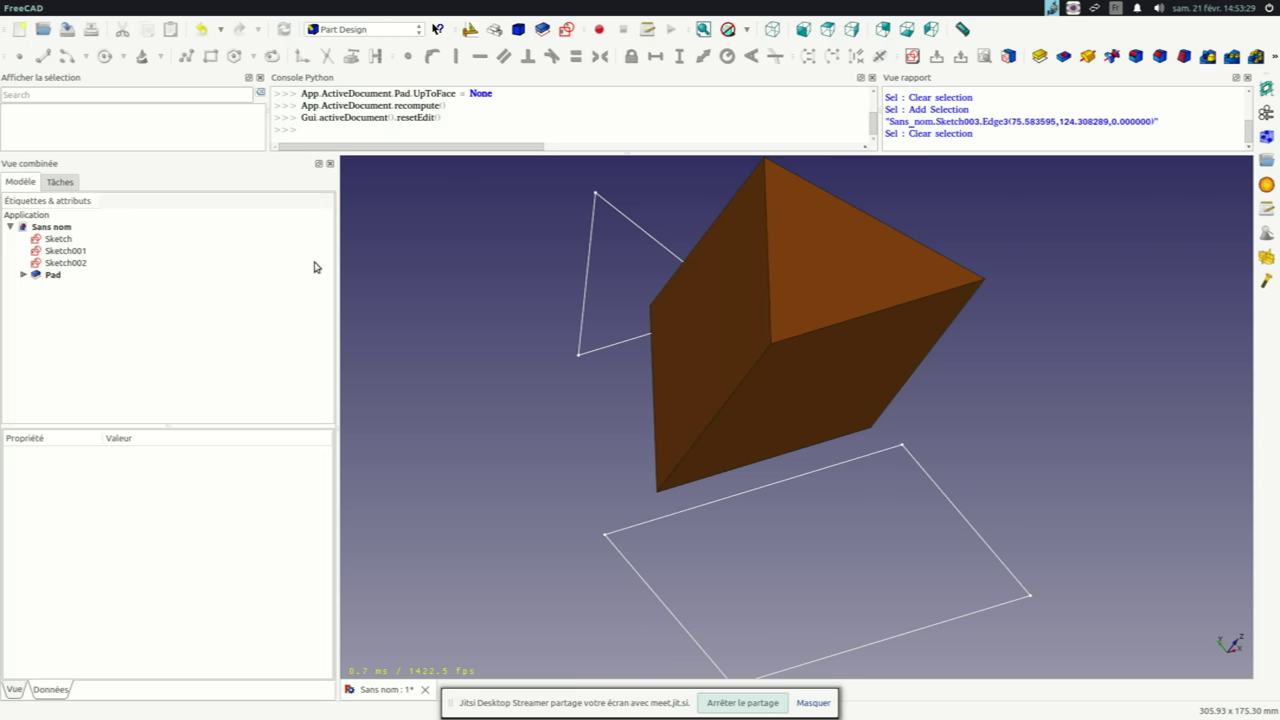
middle_click_drag(928, 311, 745, 388)
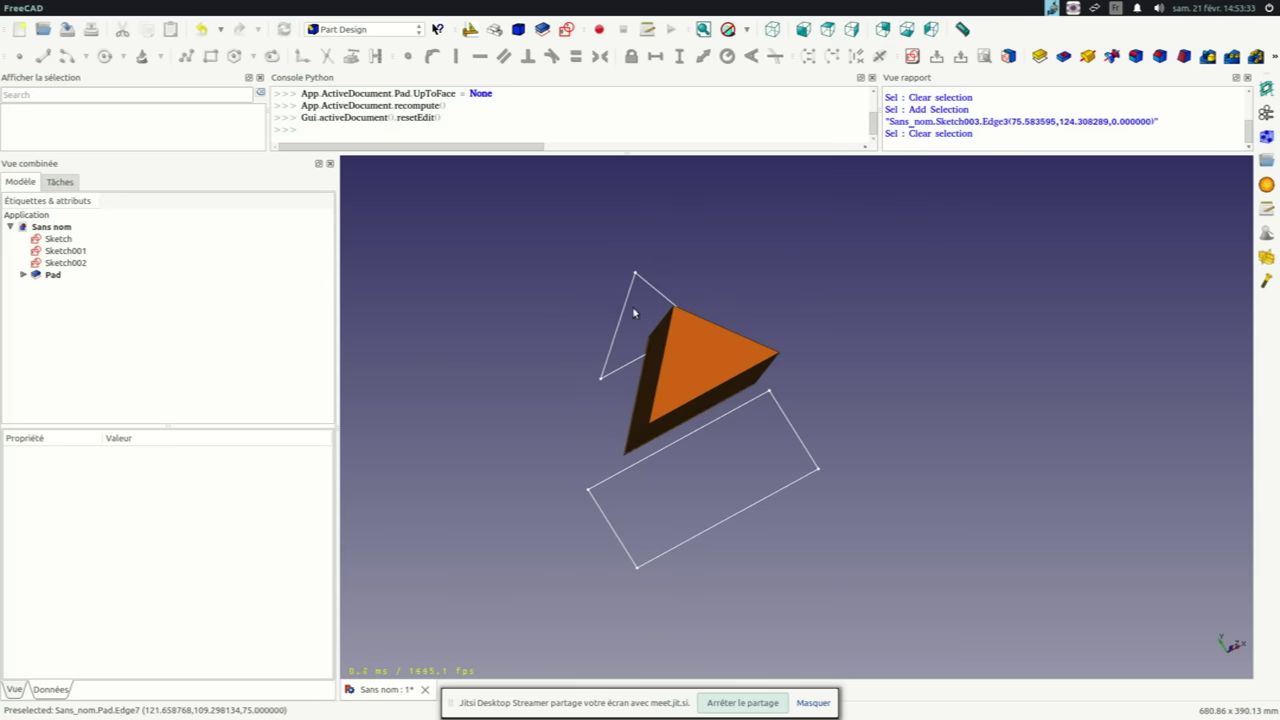
mouse_move(745, 388)
middle_mouse_down()
mouse_move(596, 278)
mouse_move(880, 491)
mouse_move(606, 341)
mouse_move(854, 457)
mouse_move(615, 432)
middle_mouse_up()
scroll(630, 412, "up", 2)
mouse_move(571, 480)
middle_mouse_down()
mouse_move(606, 451)
mouse_move(670, 432)
middle_mouse_up()
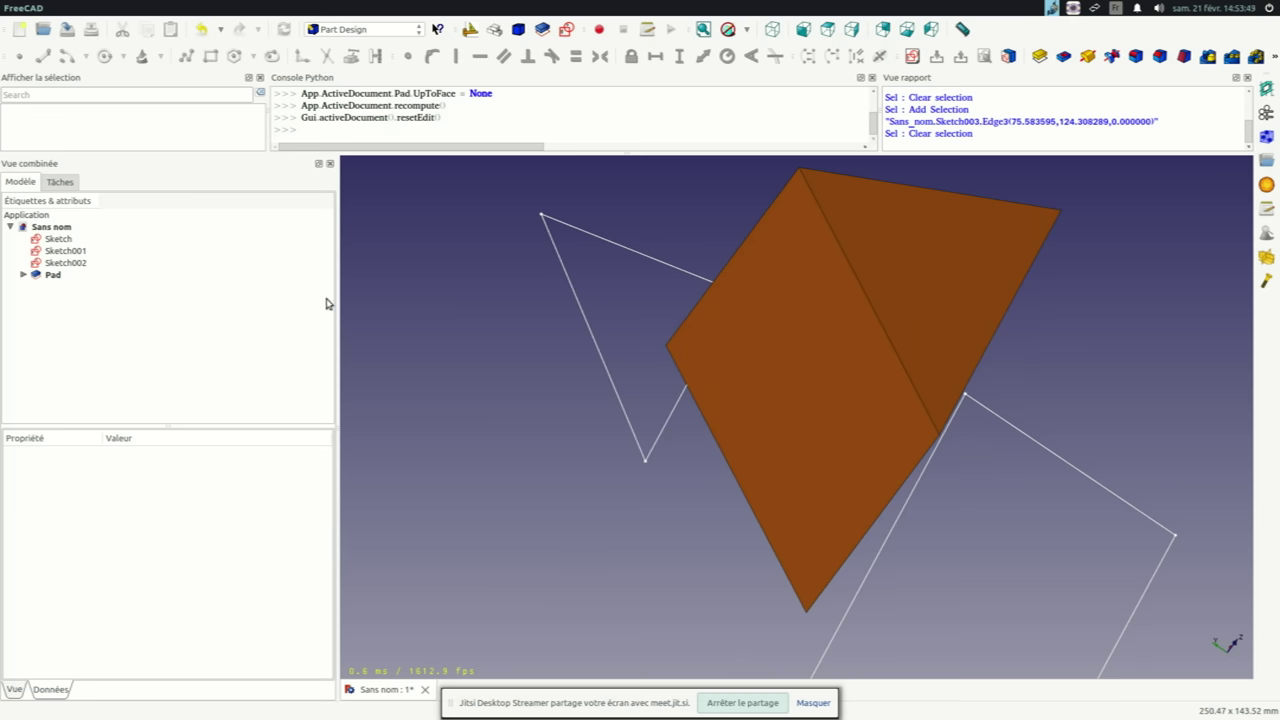
Expand Pad to reveal Sketch003 and select the prism's top triangular face
left_click(22, 276)
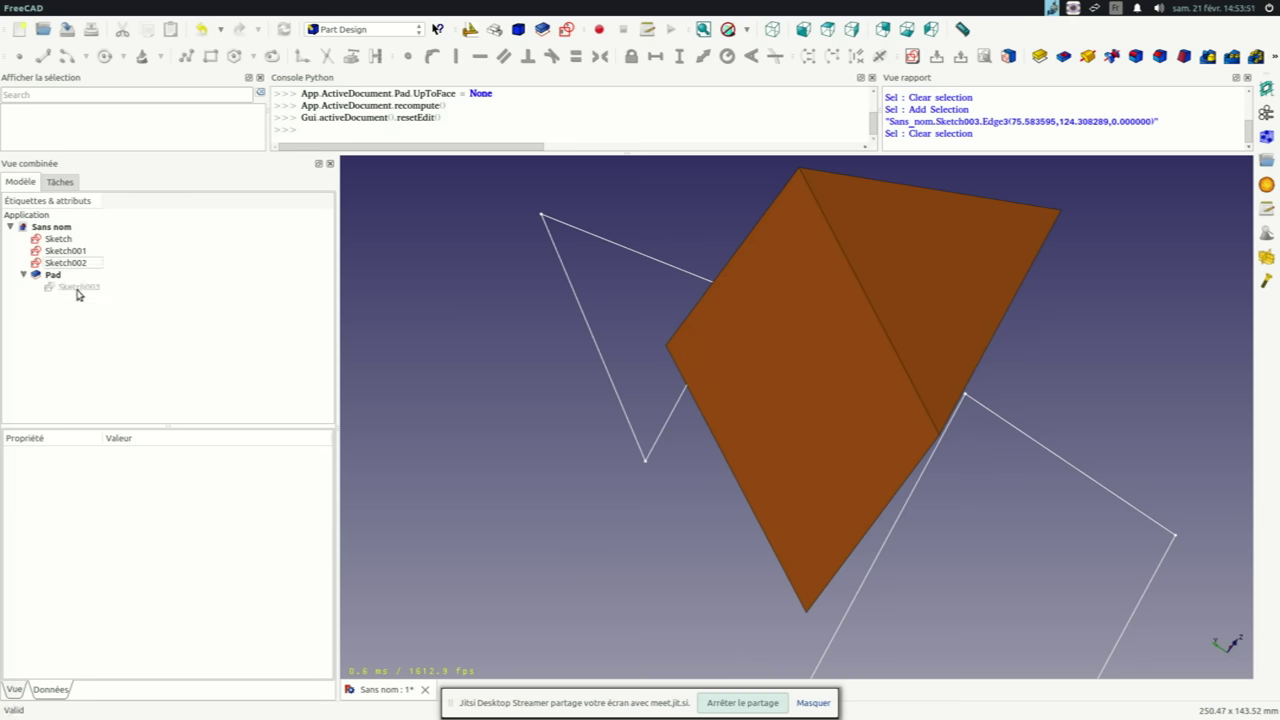
left_click(771, 300)
scroll(644, 345, "down", 2)
left_click(609, 246)
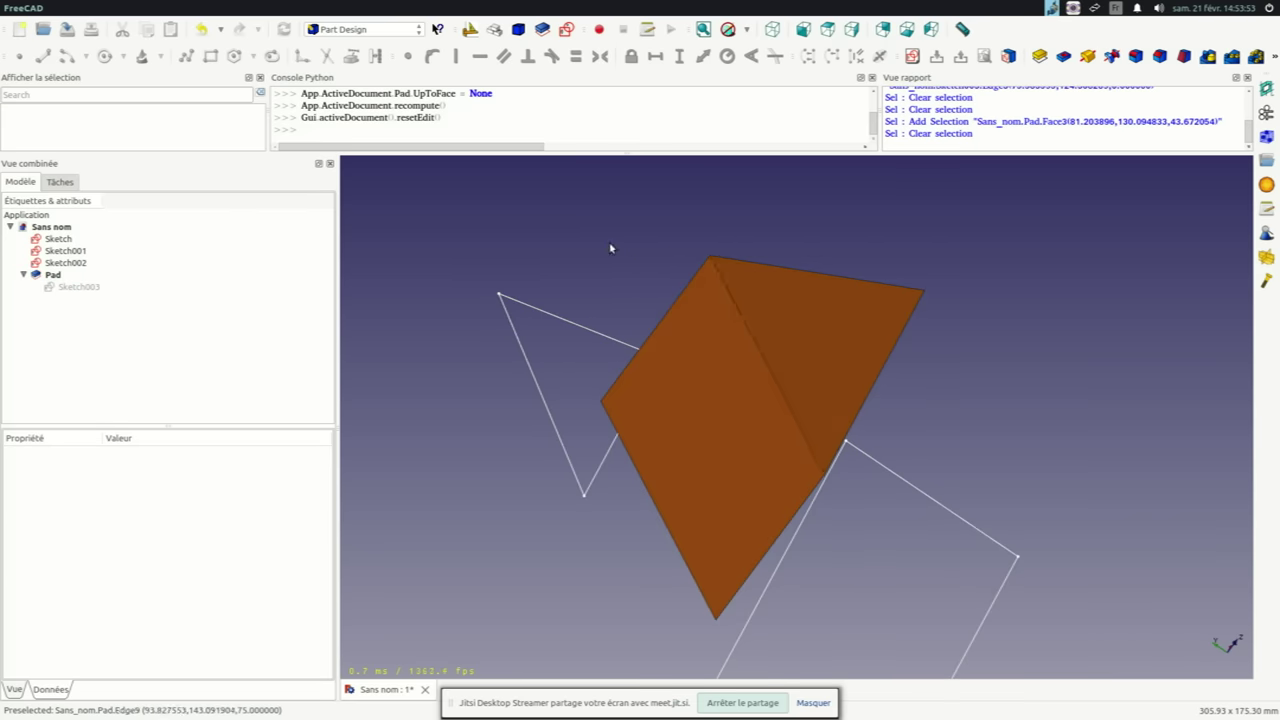
left_click(786, 334)
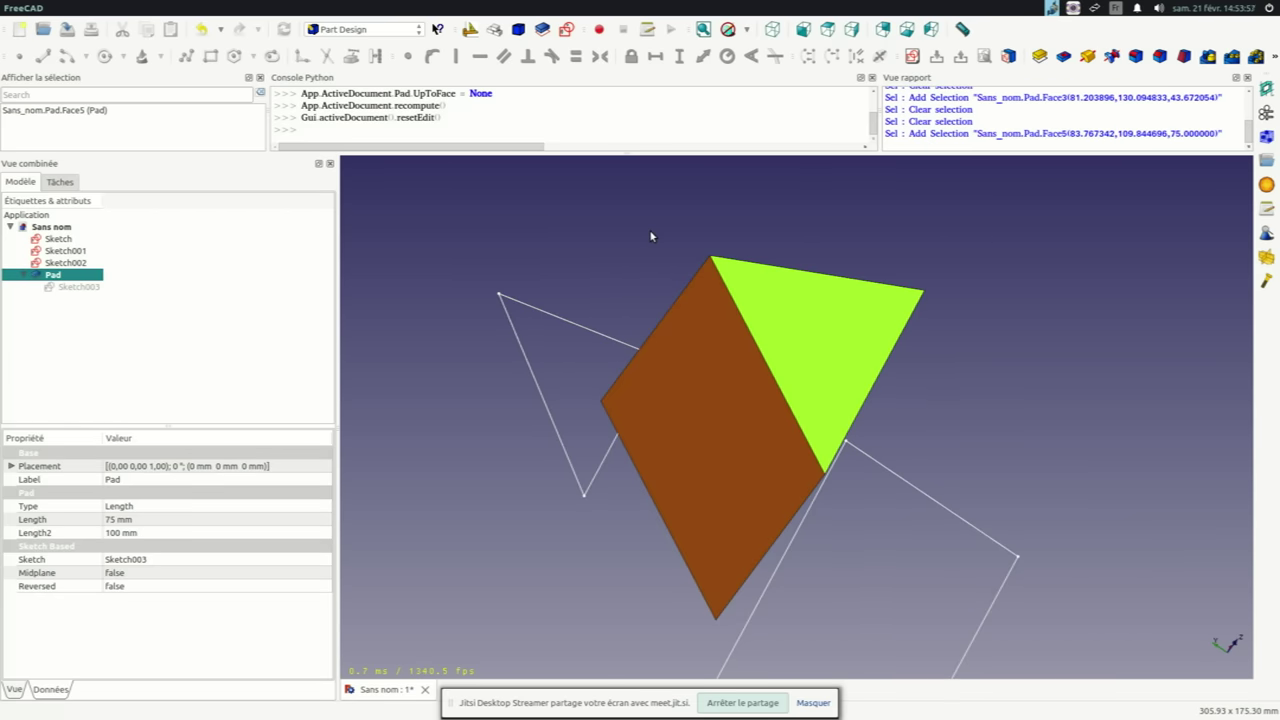
Delete the Pad and expand Sketch003's Placement > Position properties
key("Delete")
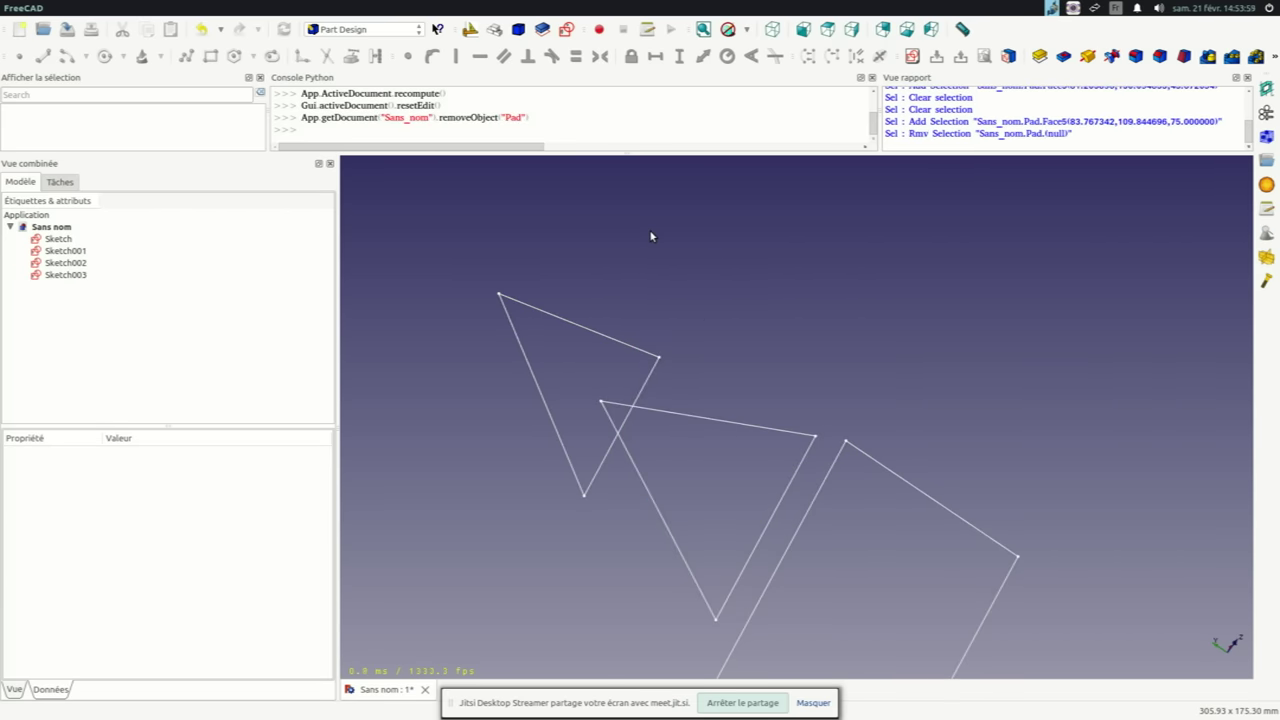
middle_click_drag(608, 443, 684, 443)
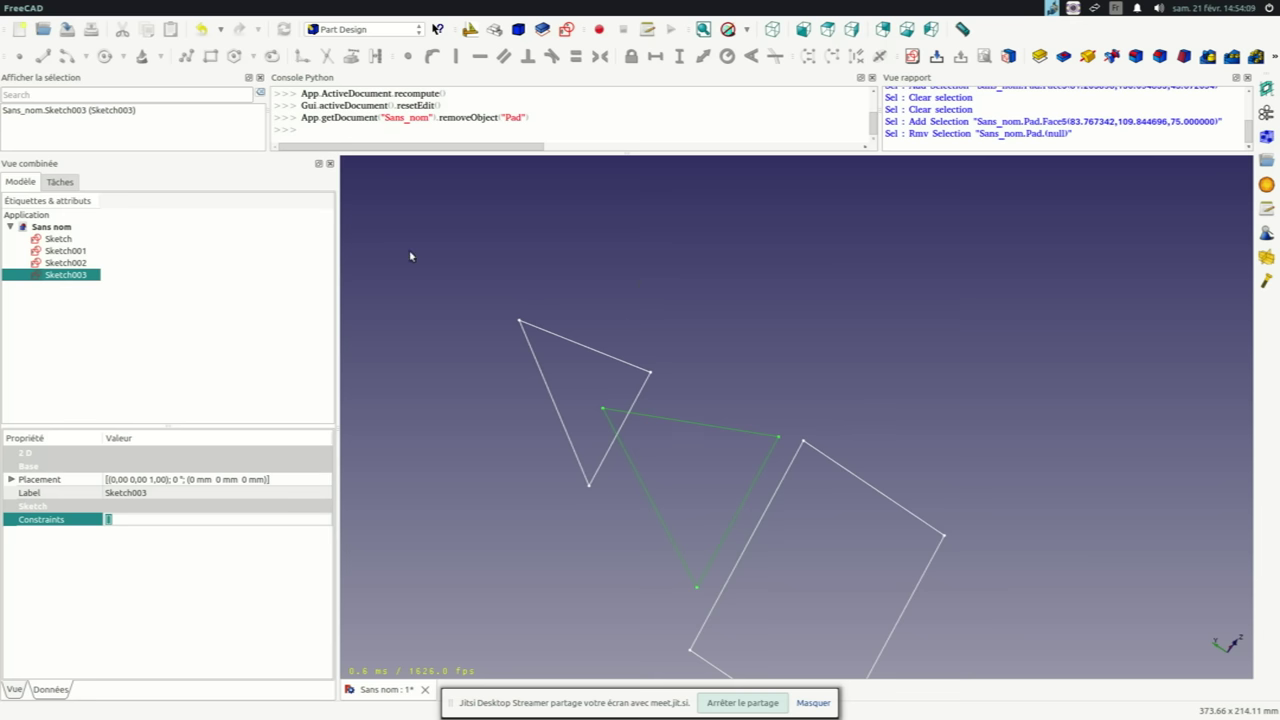
left_click(12, 480)
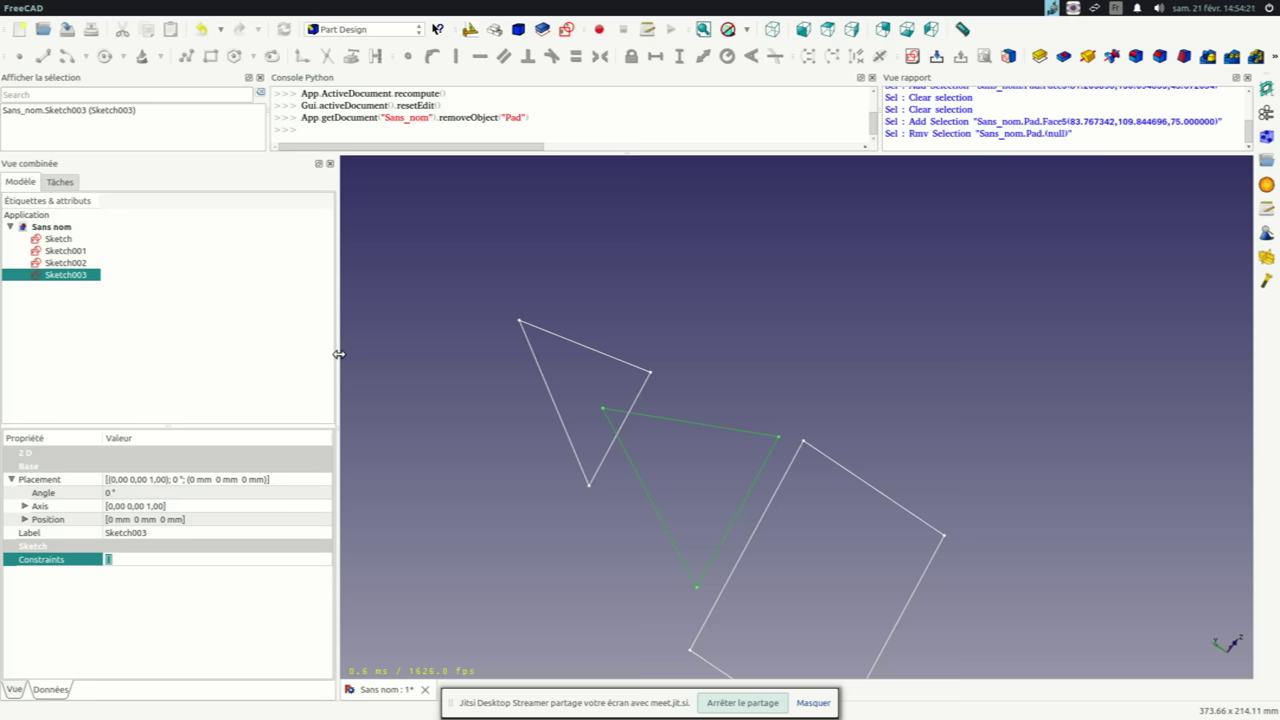
left_click_drag(338, 354, 348, 354)
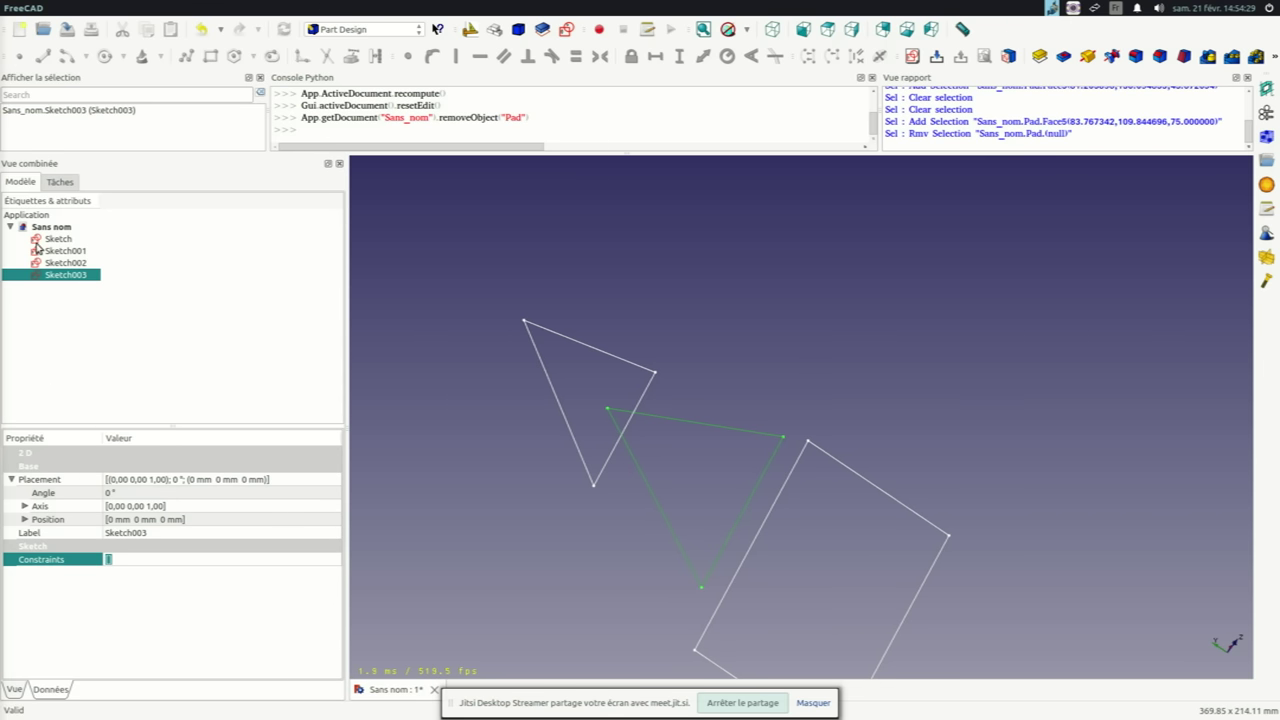
left_click(36, 481)
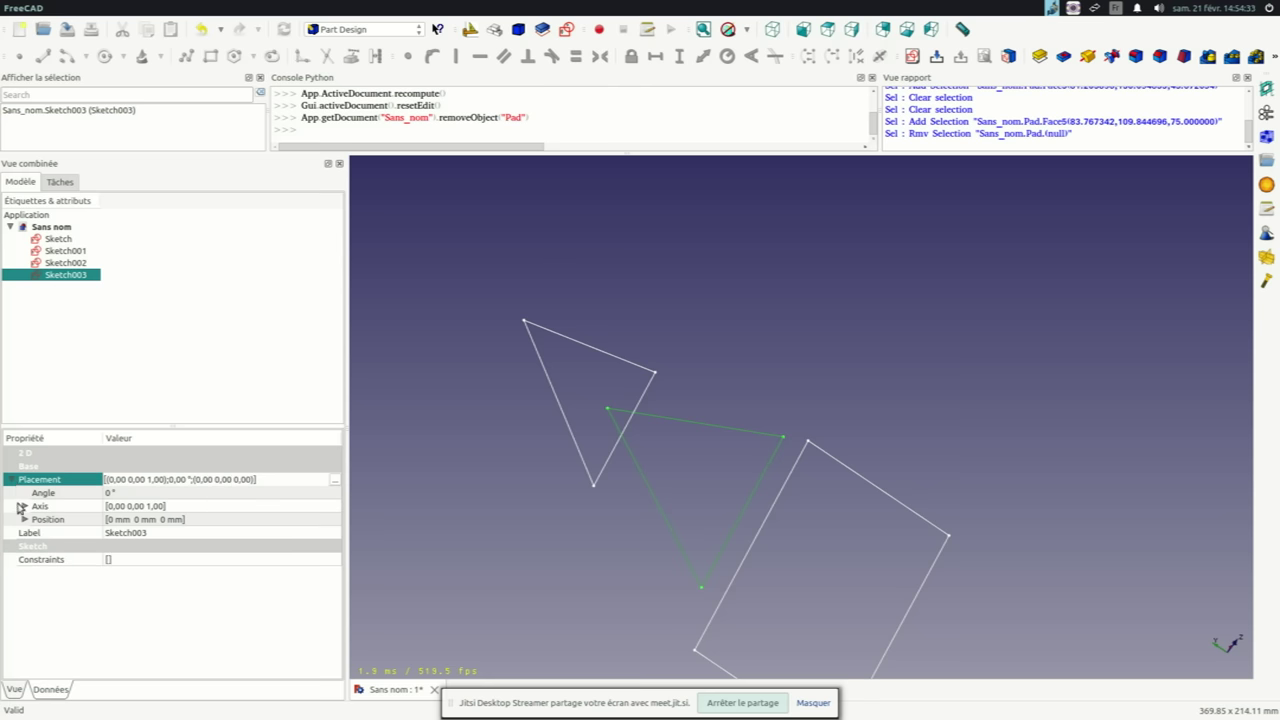
left_click_drag(348, 479, 375, 480)
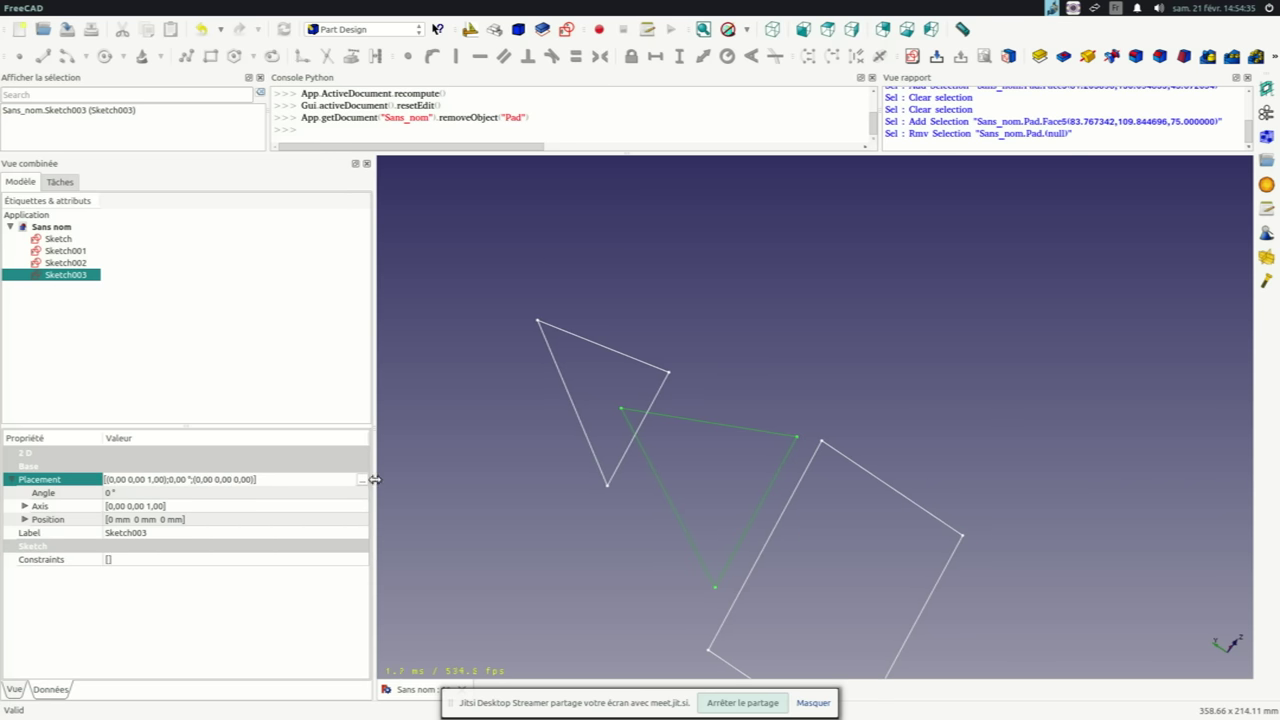
left_click(25, 506)
left_click(25, 559)
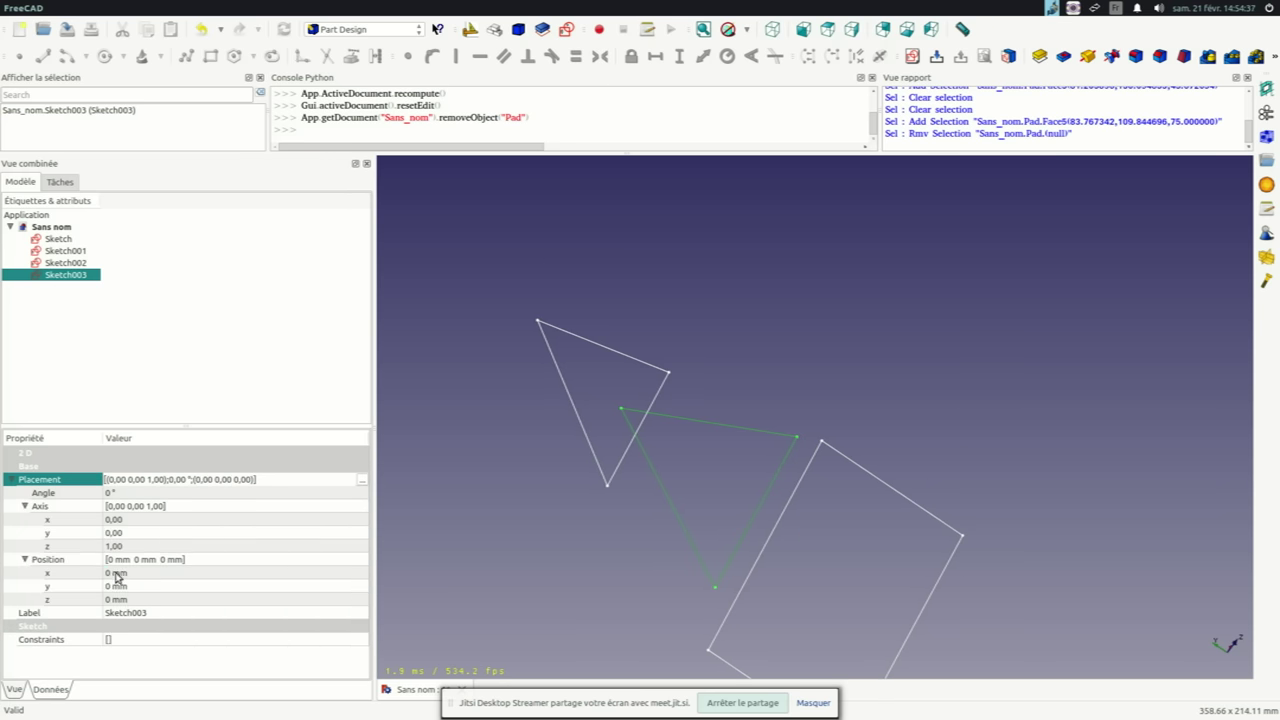
Set Sketch003's position to x 132 mm, y 46 mm, z 39 mm, then reselect it
left_click(118, 574)
scroll(139, 573, "up", 10)
scroll(139, 573, "up", 3)
scroll(139, 573, "up", 5)
scroll(138, 572, "up", 20)
scroll(137, 572, "up", 16)
scroll(136, 572, "up", 20)
scroll(136, 572, "up", 3)
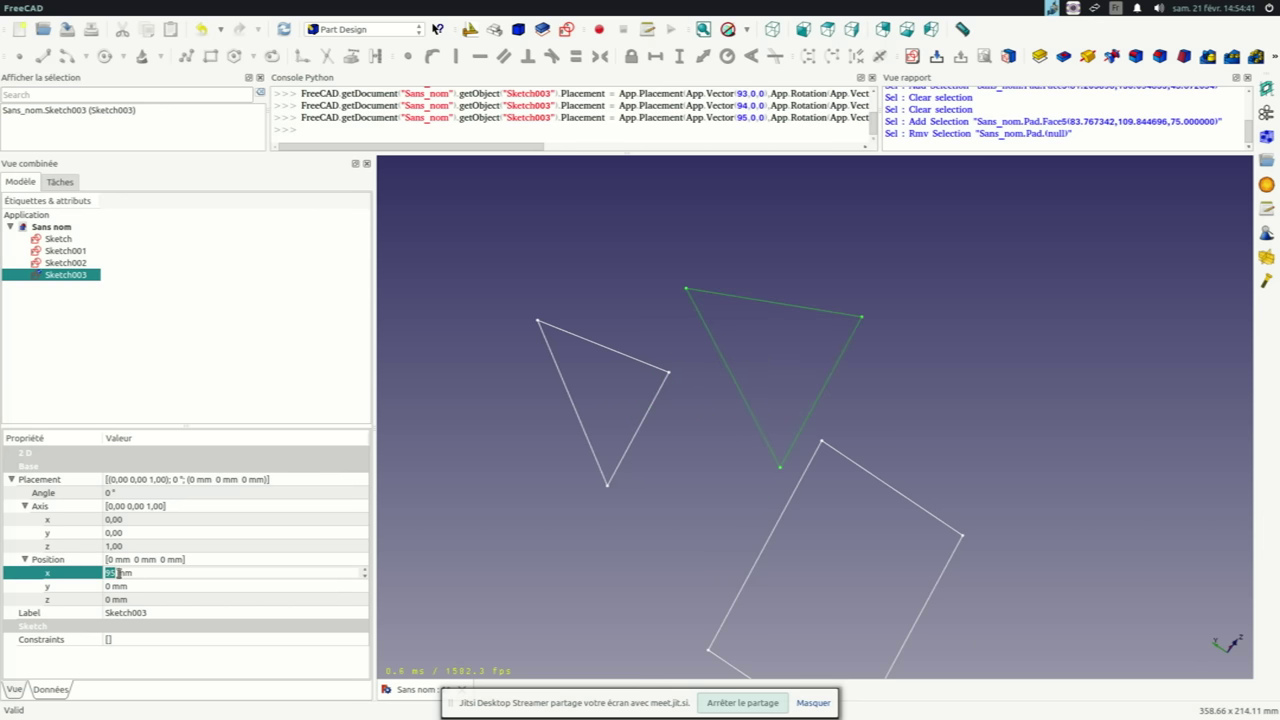
scroll(138, 573, "up", 12)
scroll(138, 573, "up", 17)
scroll(138, 573, "up", 8)
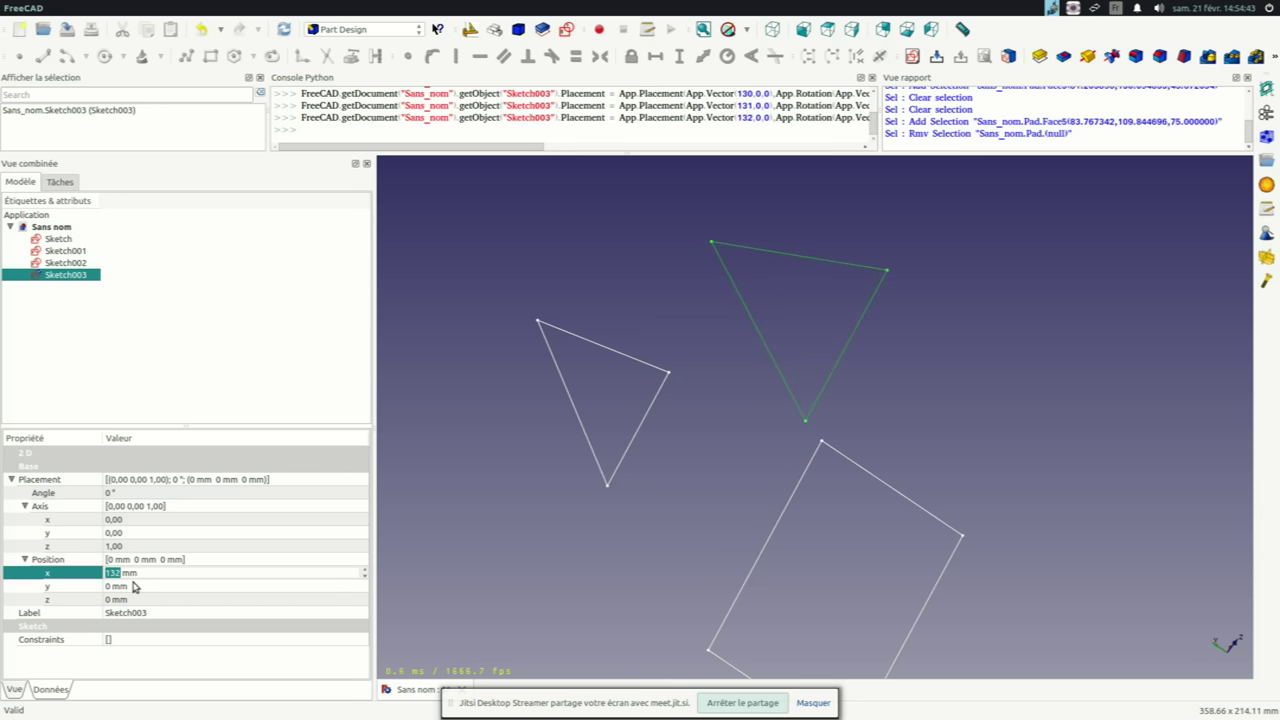
left_click(133, 586)
scroll(133, 586, "up", 20)
scroll(134, 586, "up", 20)
left_click(134, 599)
scroll(134, 599, "up", 20)
scroll(590, 415, "down", 2)
scroll(643, 420, "down", 1)
scroll(638, 432, "up", 1)
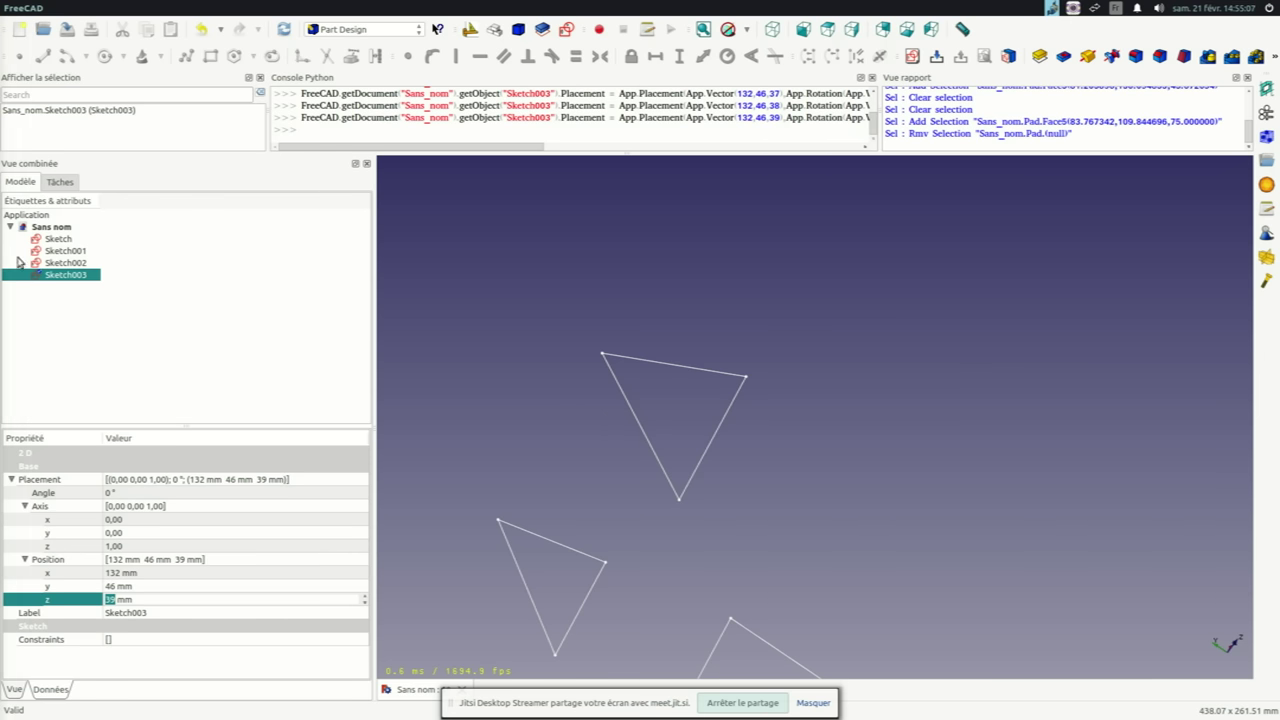
left_click(537, 321)
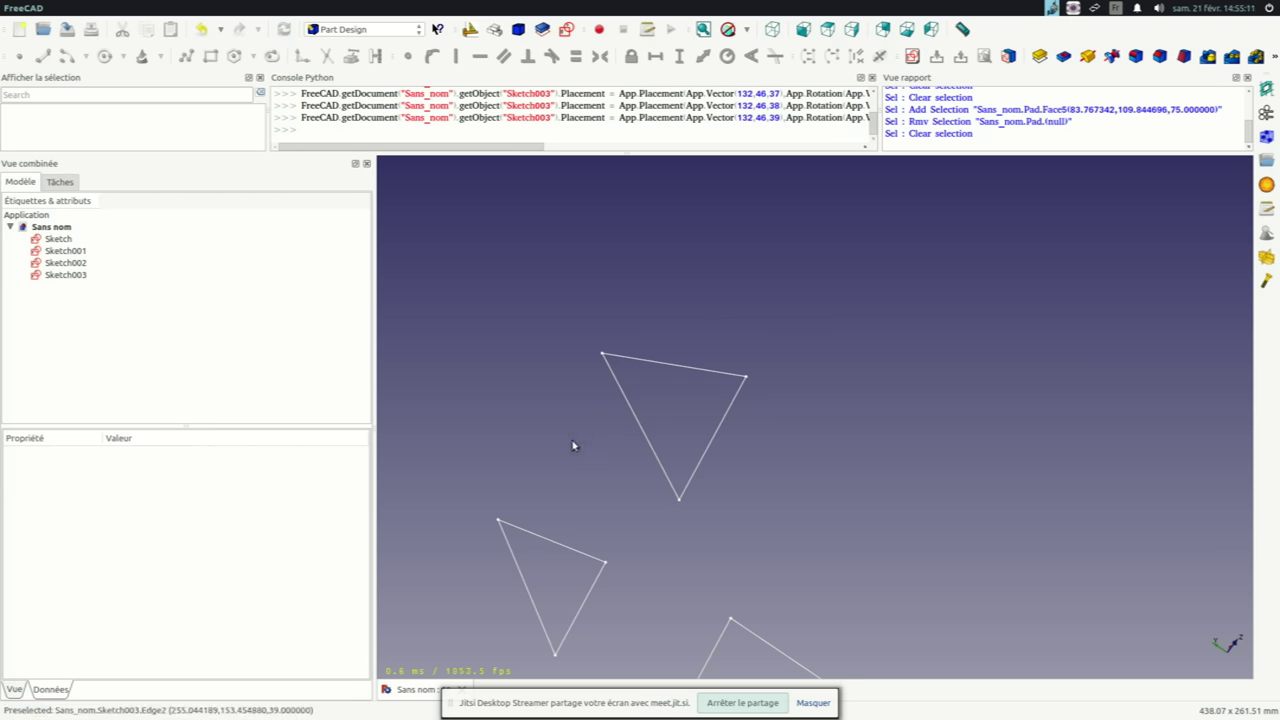
left_click(62, 276)
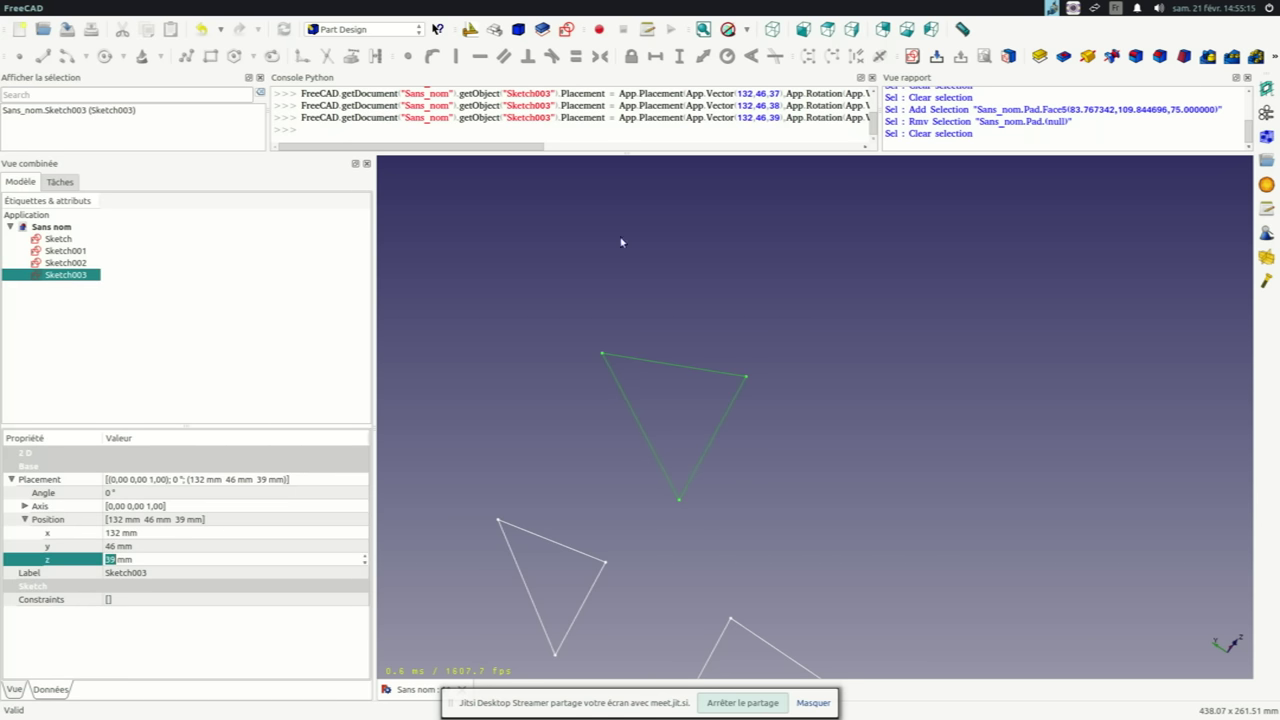
Pad Sketch003 into a 65 mm long triangular prism
left_click(1039, 57)
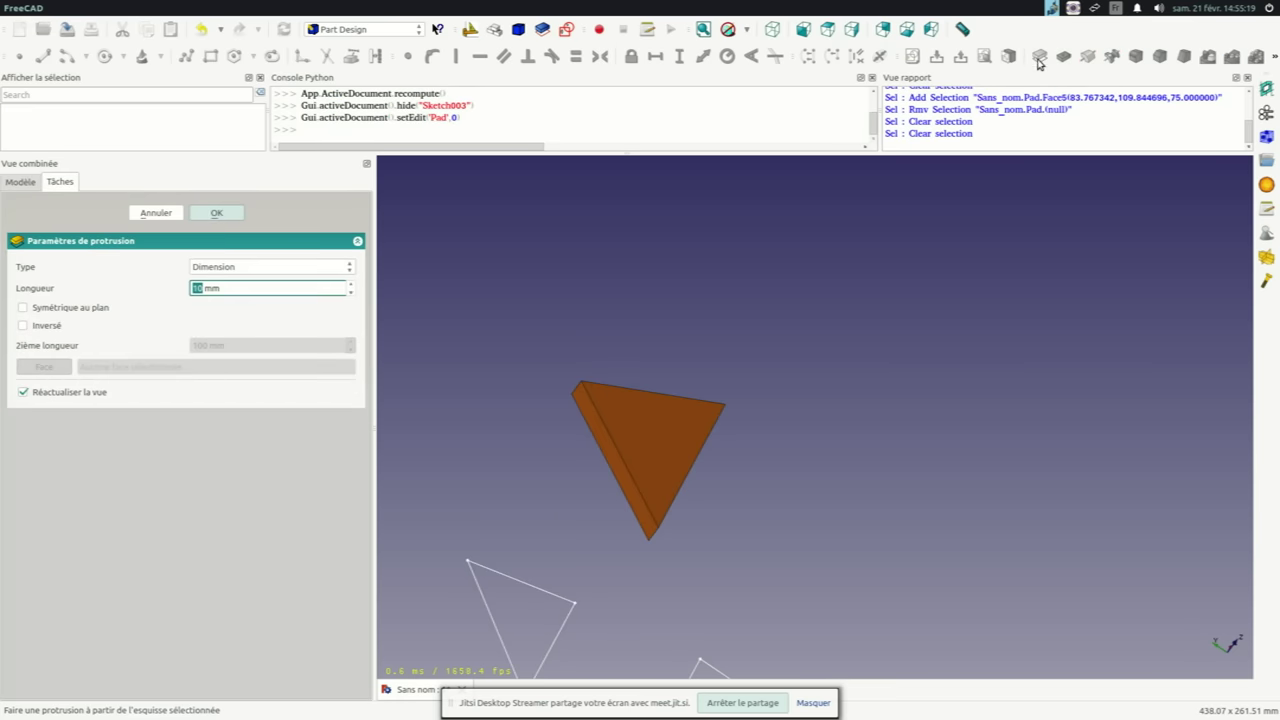
type("60")
left_click(215, 214)
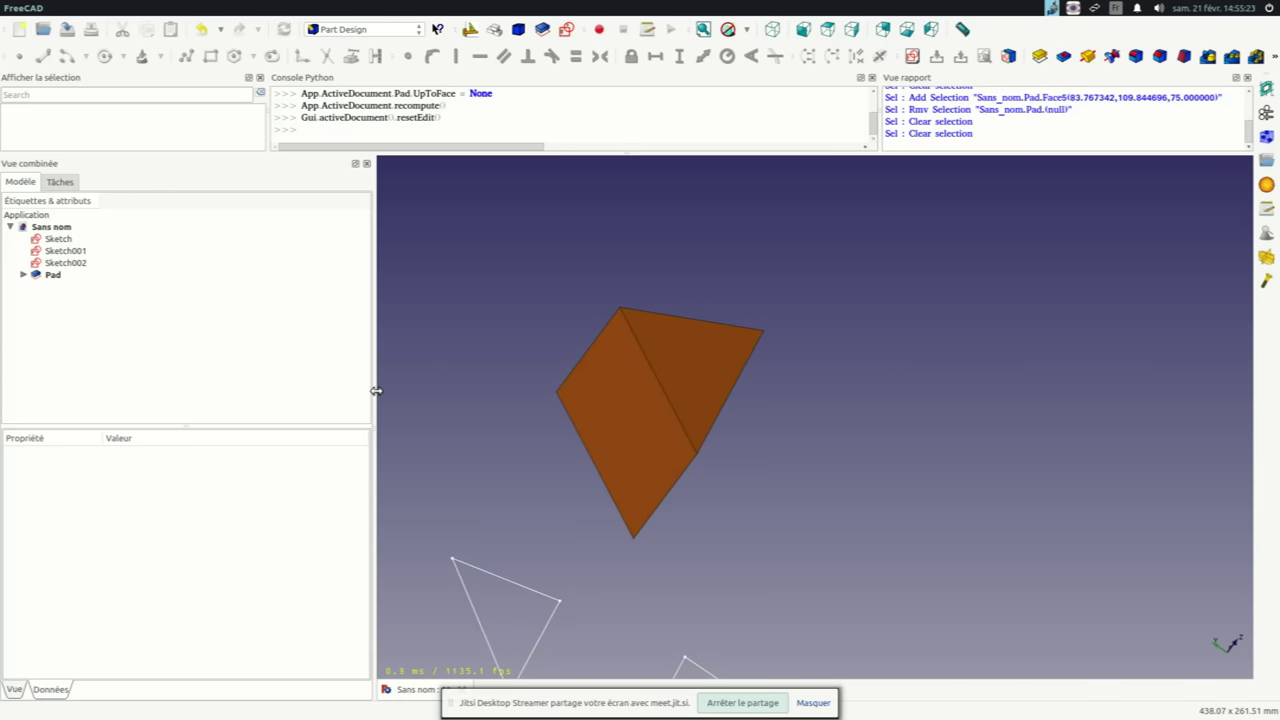
Orbit the prism and select its rectangular side face
scroll(604, 283, "down", 2)
middle_click_drag(604, 283, 615, 333)
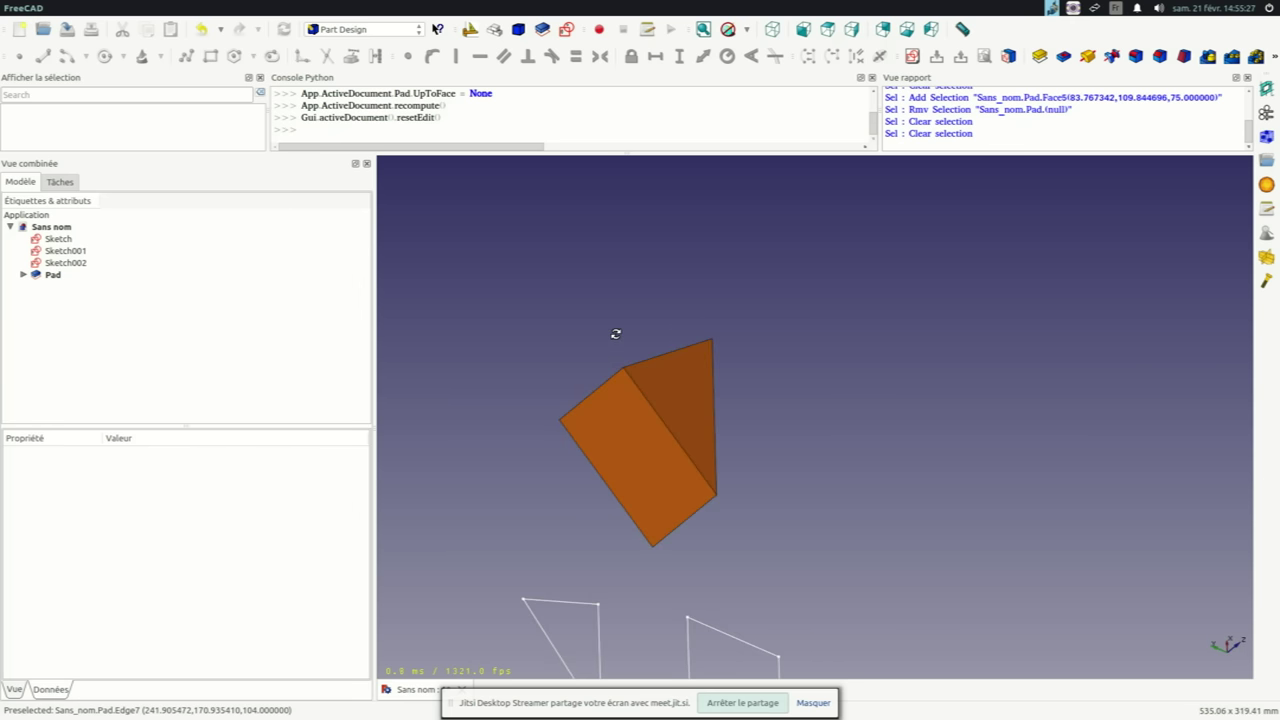
left_click(640, 444)
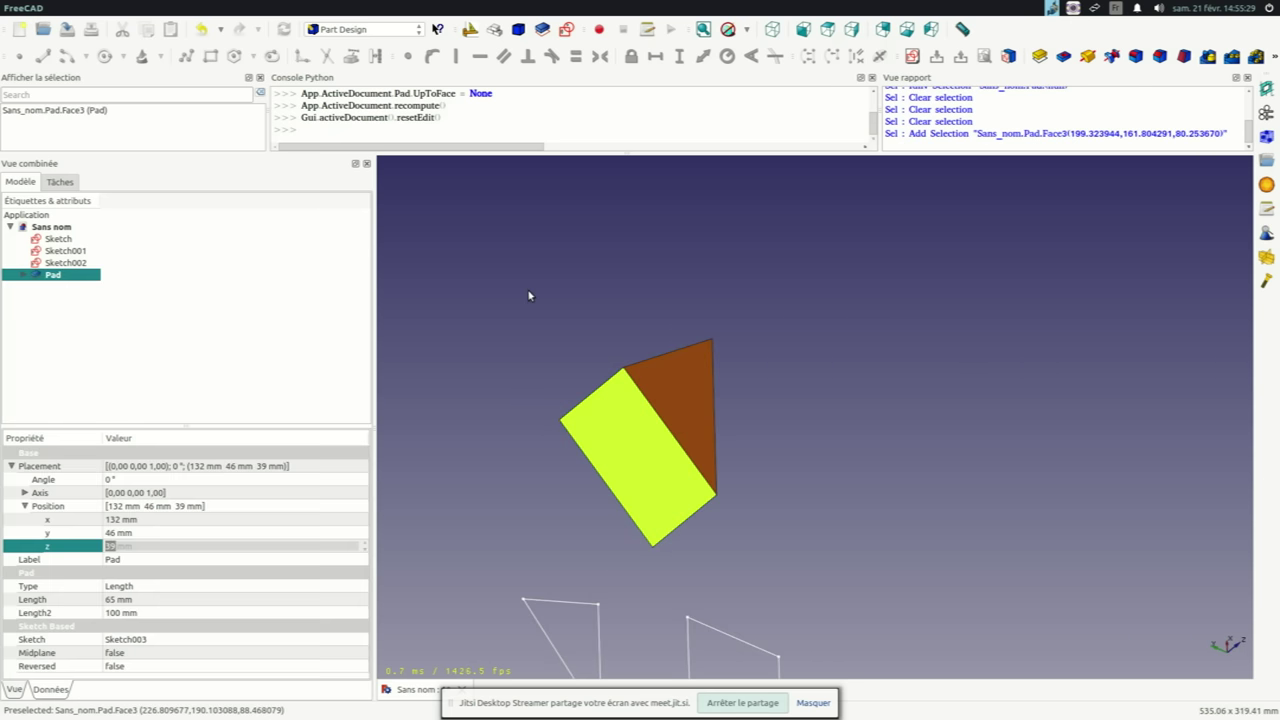
middle_click_drag(528, 294, 672, 328)
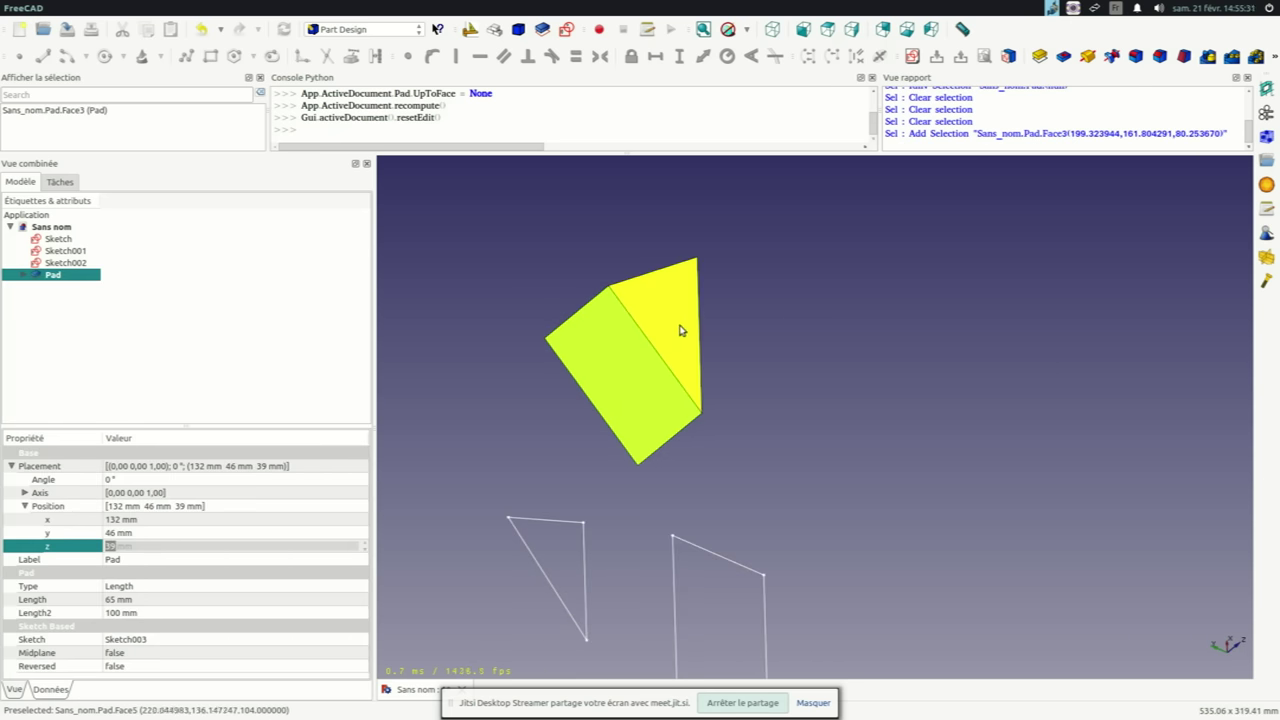
left_click(755, 335)
left_click(628, 358)
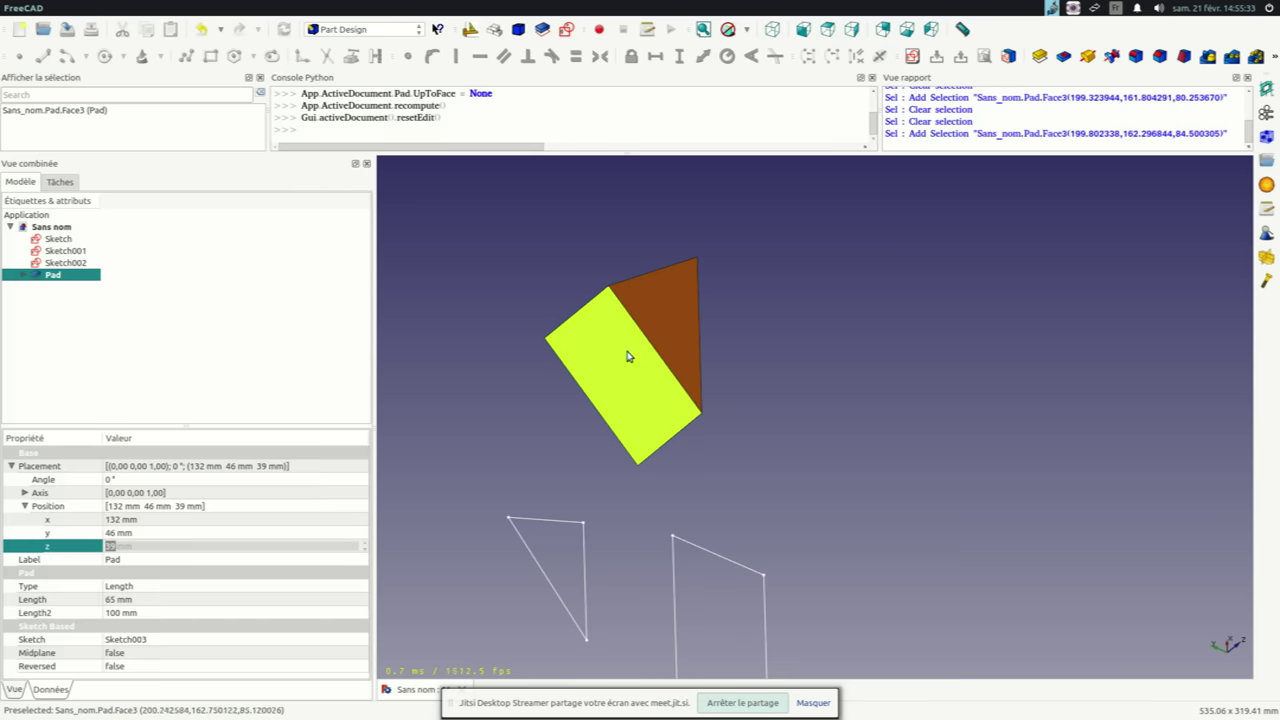
scroll(606, 290, "up", 2)
scroll(603, 295, "up", 2)
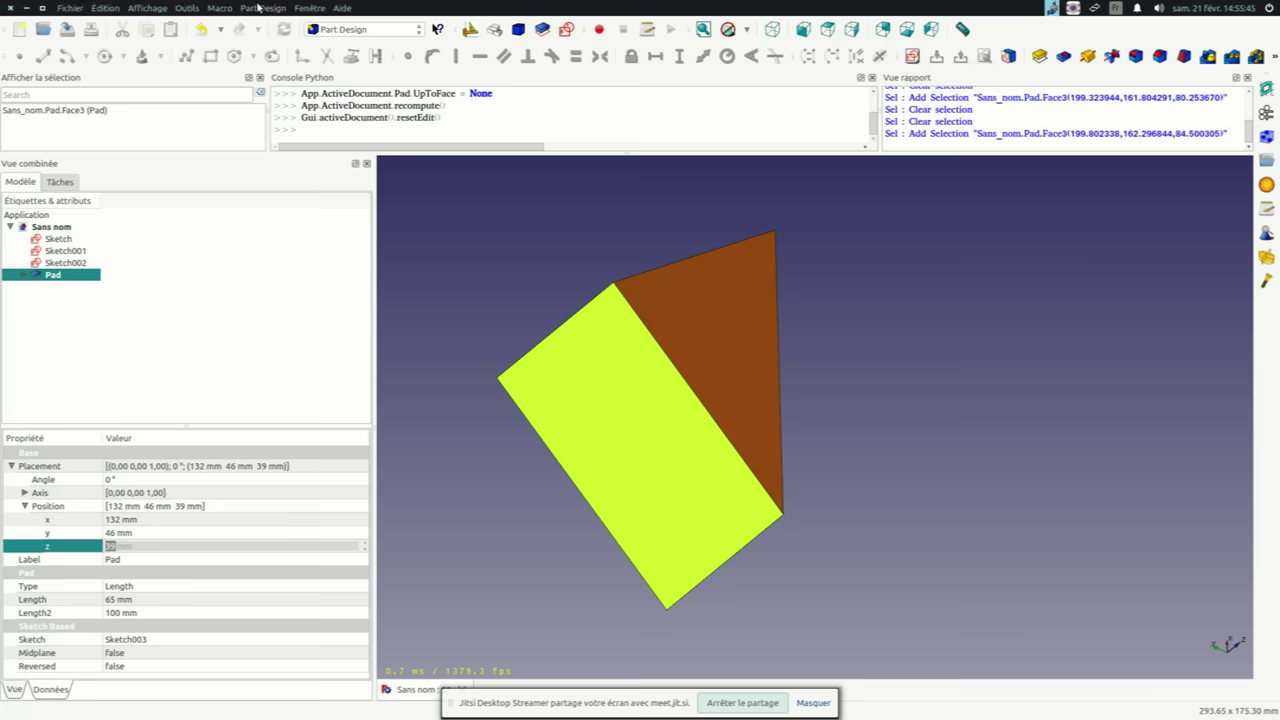
Create a new sketch on the prism's selected rectangular side face
left_click(258, 8)
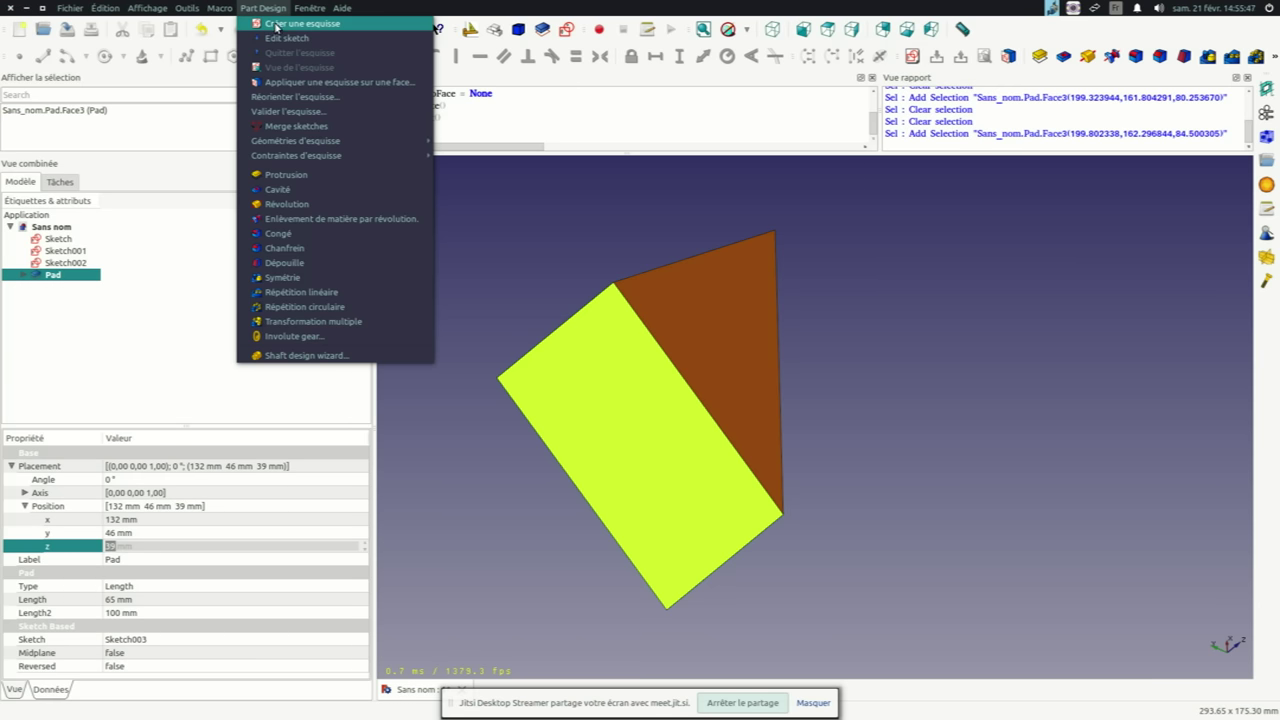
left_click(276, 24)
scroll(731, 326, "down", 3)
scroll(923, 366, "up", 2)
scroll(797, 361, "down", 2)
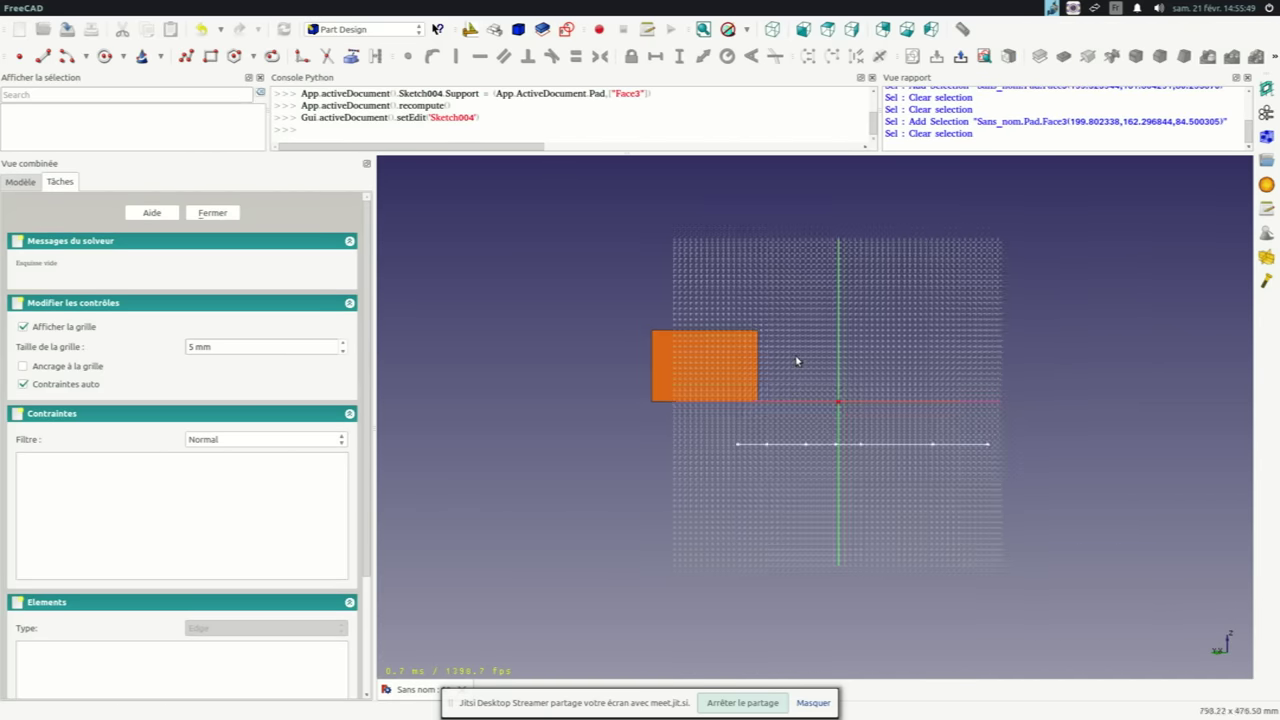
scroll(680, 357, "up", 1)
scroll(651, 357, "up", 1)
scroll(680, 370, "down", 2)
scroll(659, 352, "up", 2)
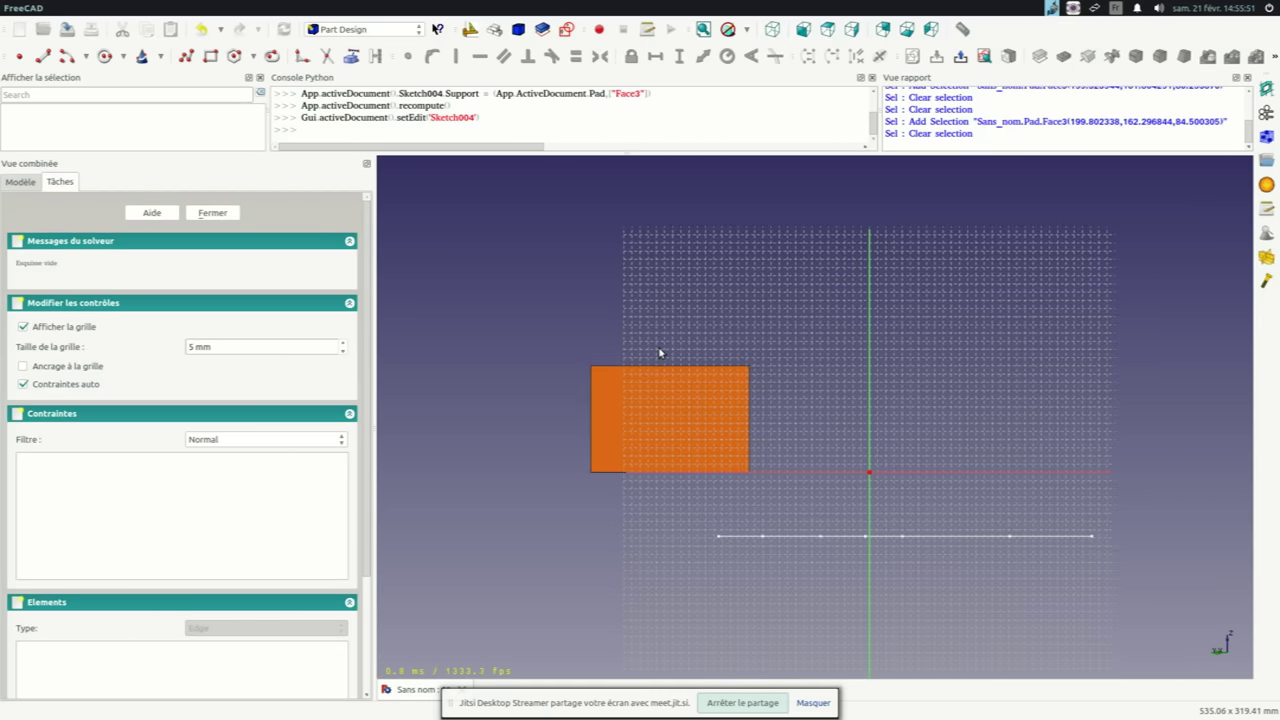
scroll(700, 405, "up", 2)
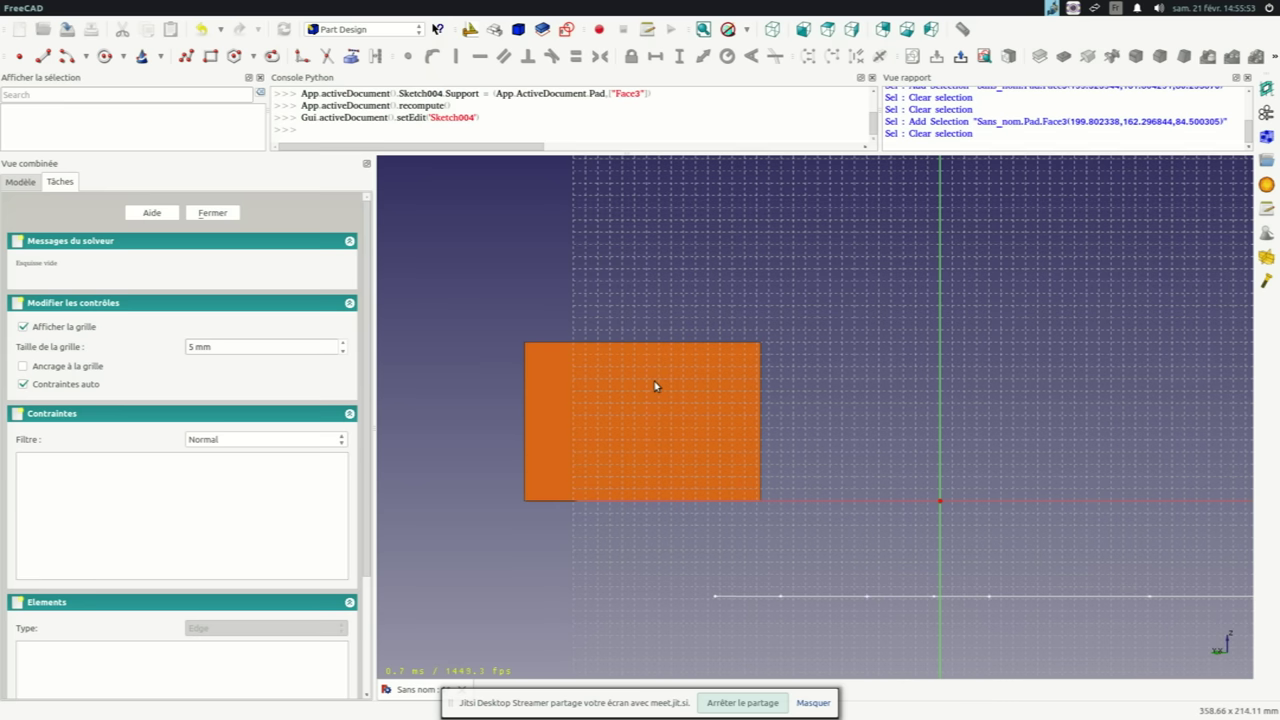
scroll(630, 395, "up", 1)
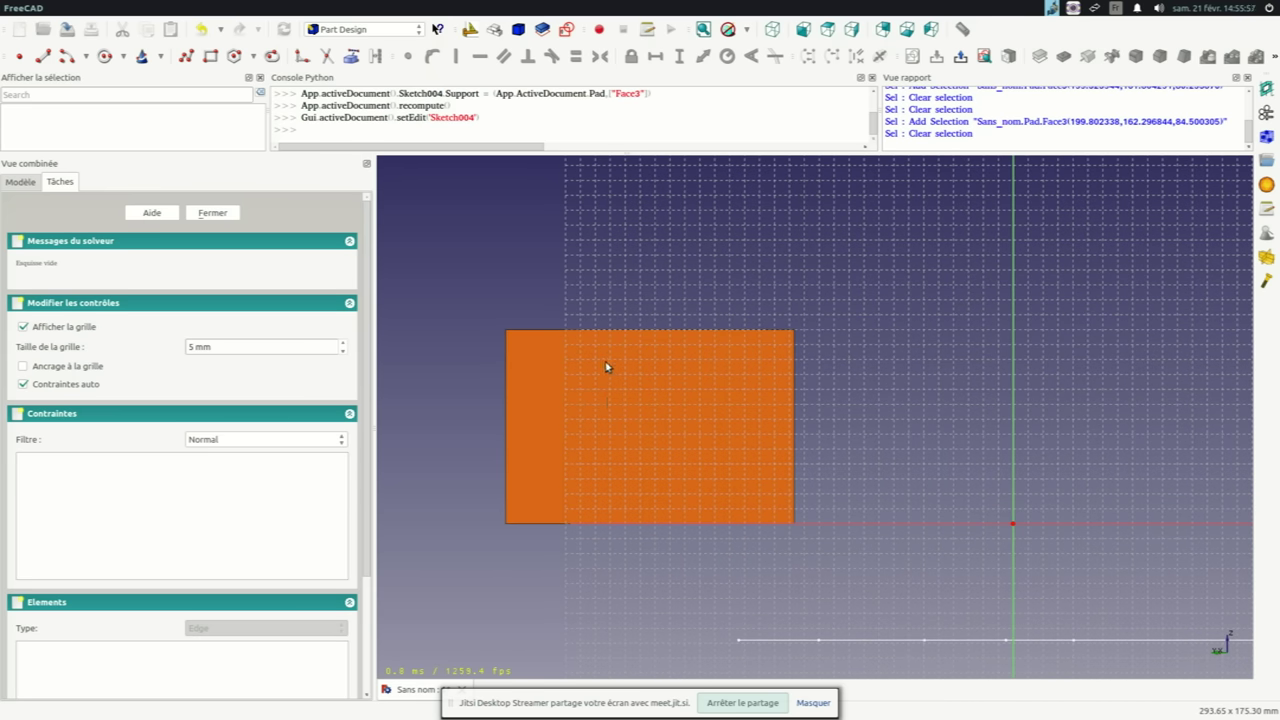
scroll(620, 380, "down", 2)
scroll(640, 377, "up", 2)
scroll(649, 380, "up", 1)
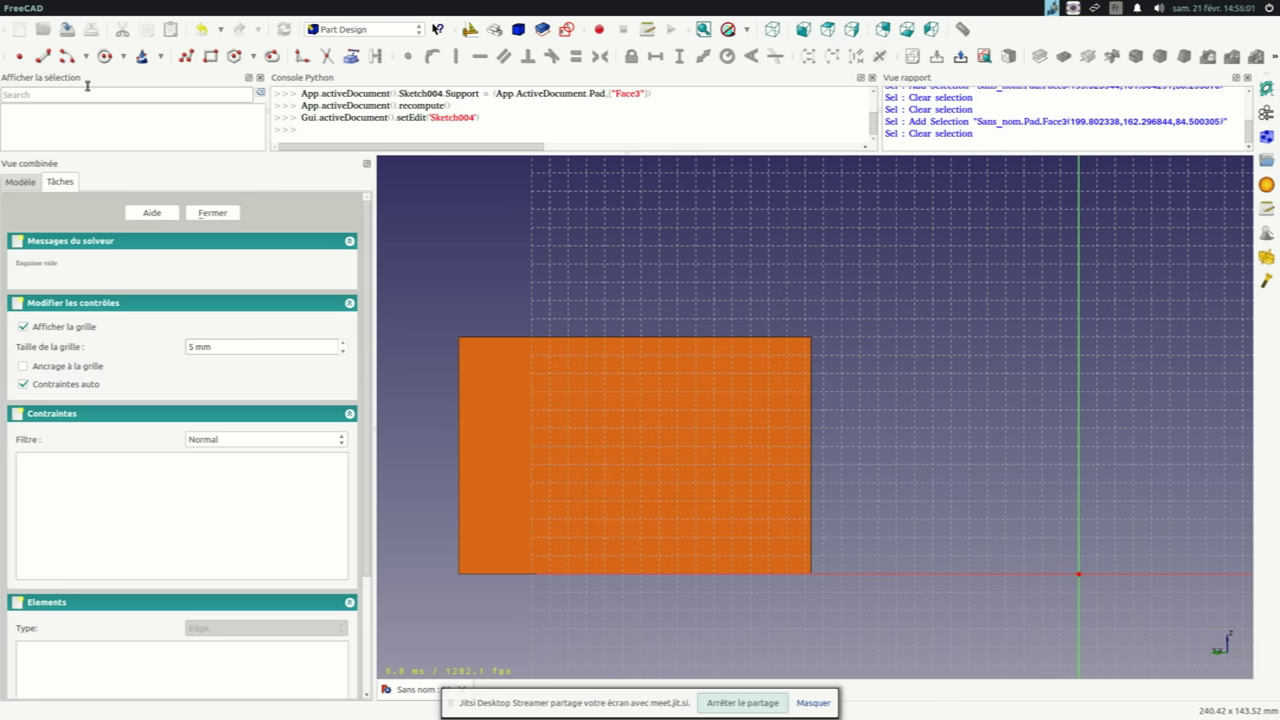
Draw a single circle on the face and close the sketch
left_click(106, 57)
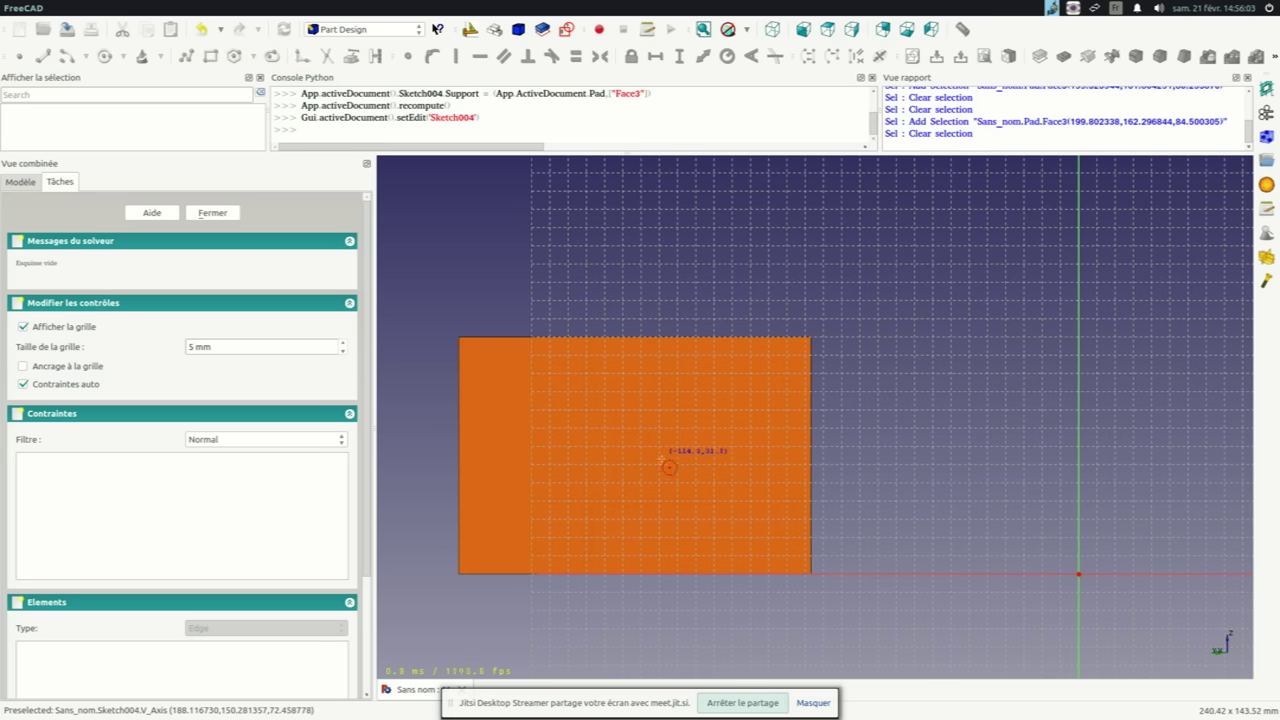
left_click(657, 462)
left_click(737, 440)
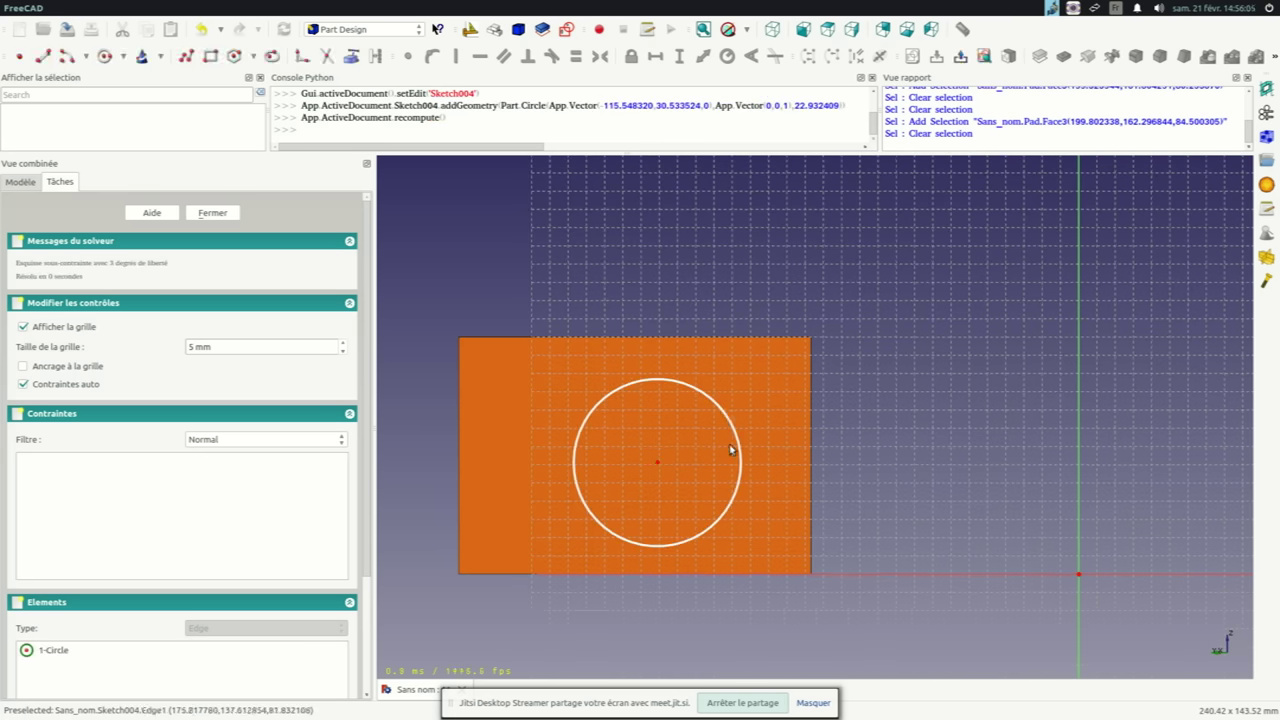
scroll(691, 400, "down", 1)
scroll(743, 371, "down", 2)
scroll(723, 377, "up", 3)
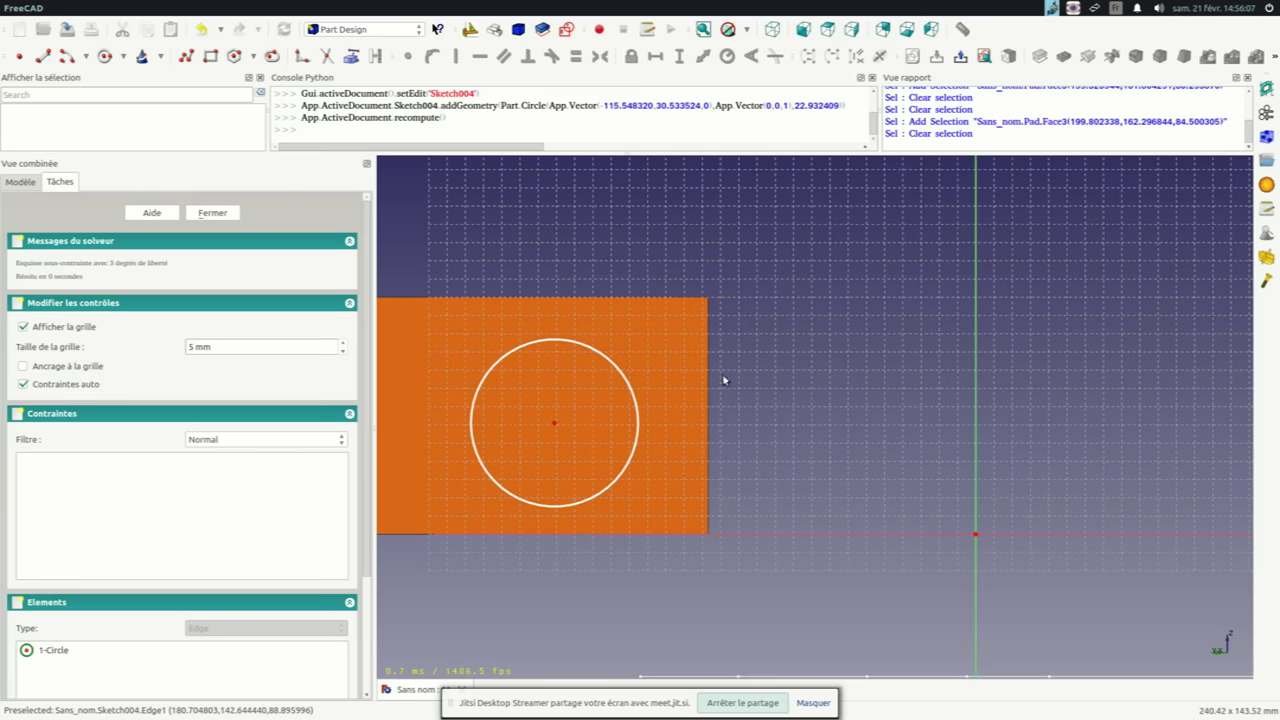
left_click(213, 213)
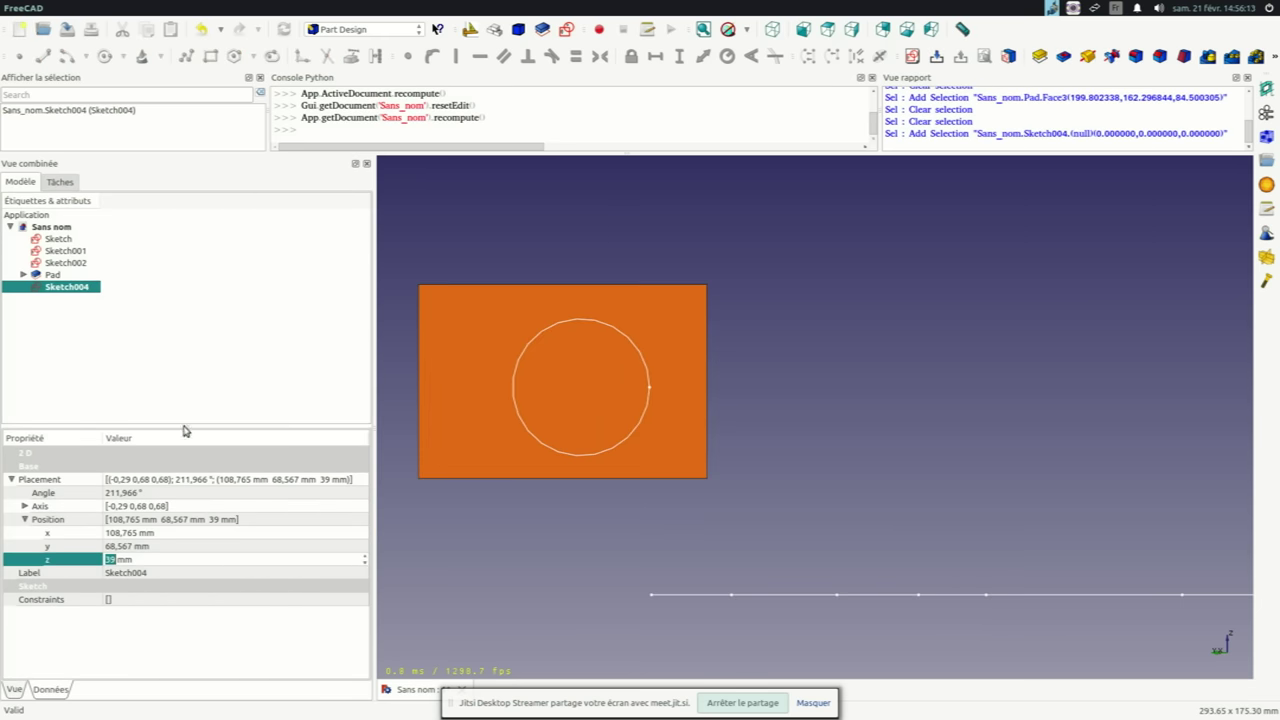
Widen the property panel and expand Pad plus Sketch004's Placement Axis and Position
left_click(138, 486)
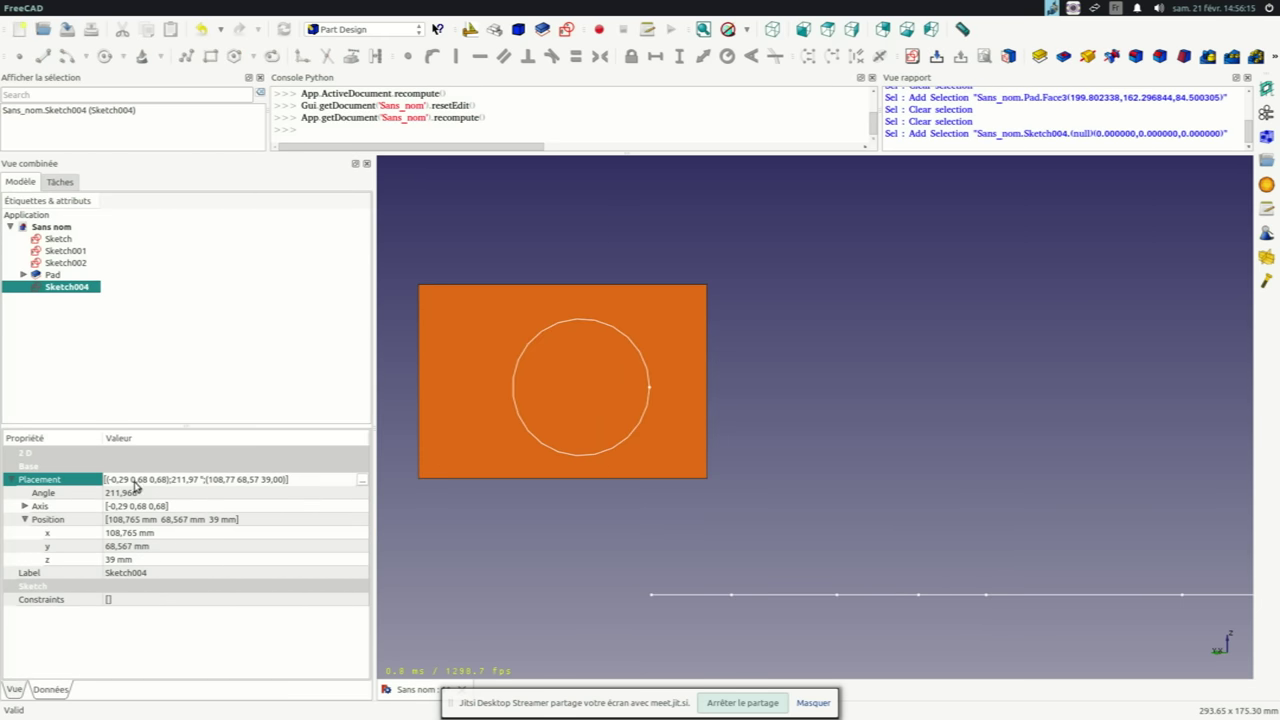
left_click_drag(375, 488, 456, 488)
left_click(23, 274)
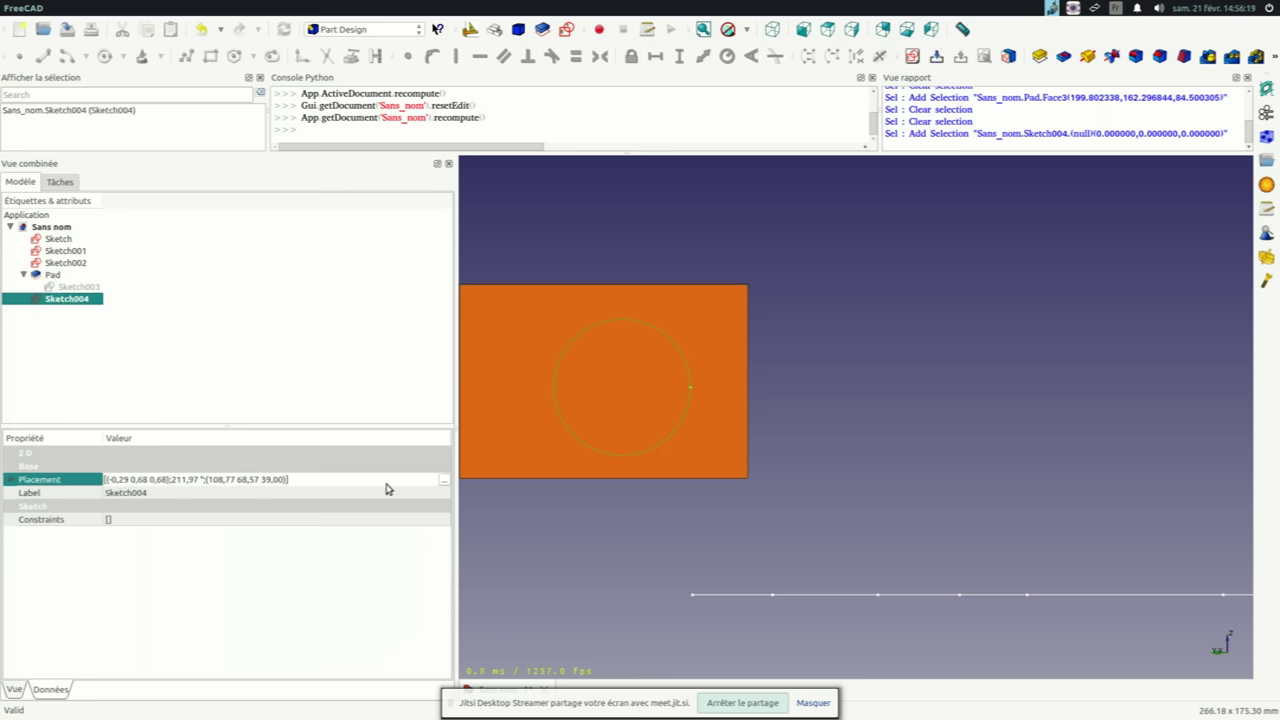
left_click(11, 480)
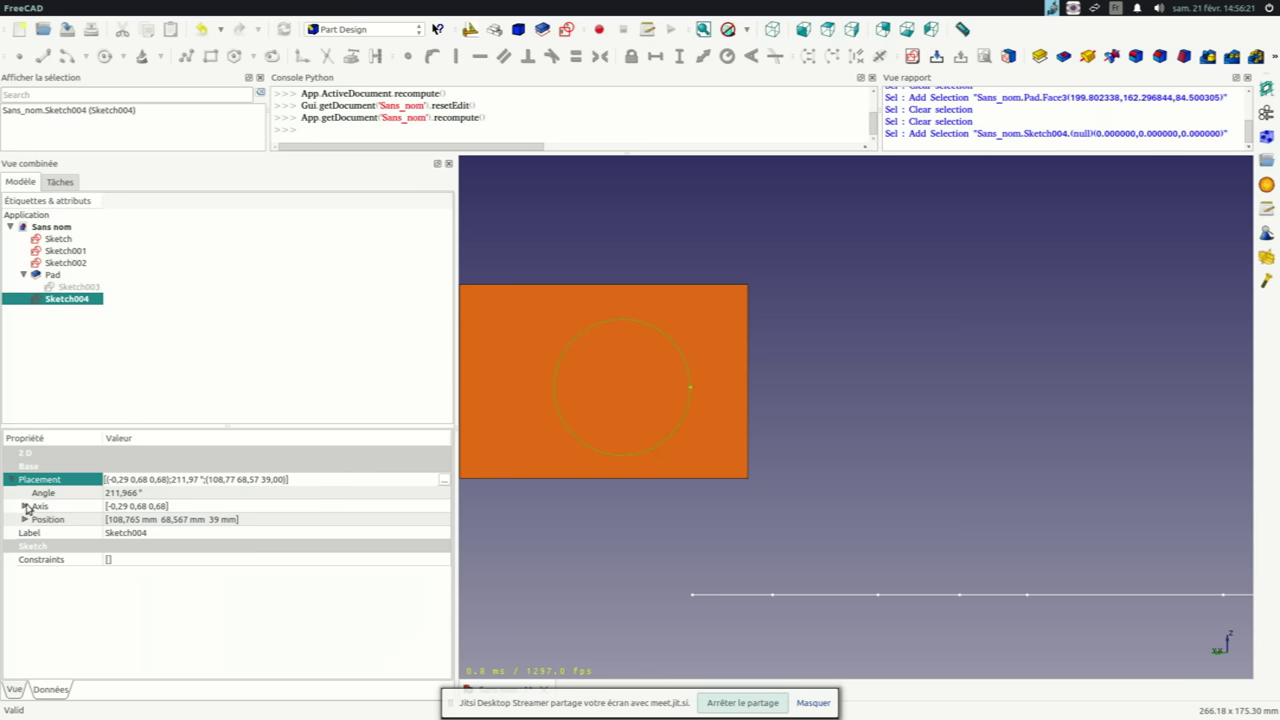
left_click(24, 506)
left_click(24, 559)
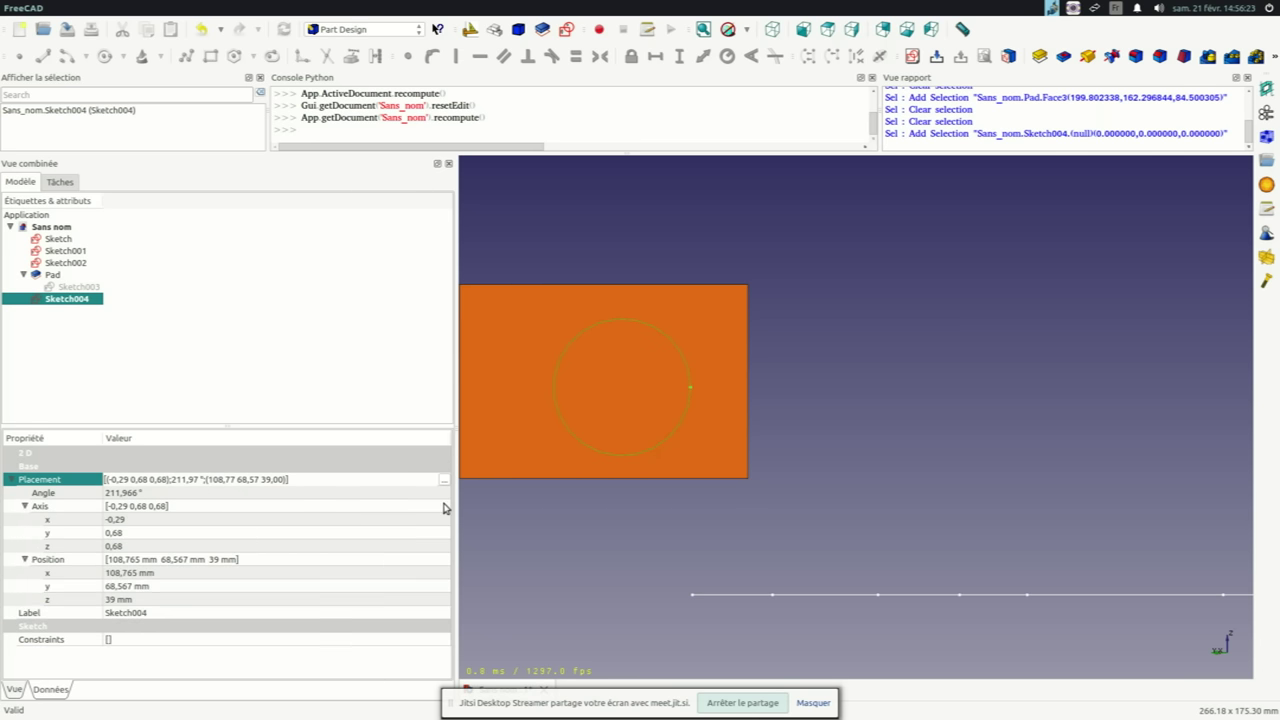
scroll(673, 368, "down", 3)
scroll(673, 368, "up", 3)
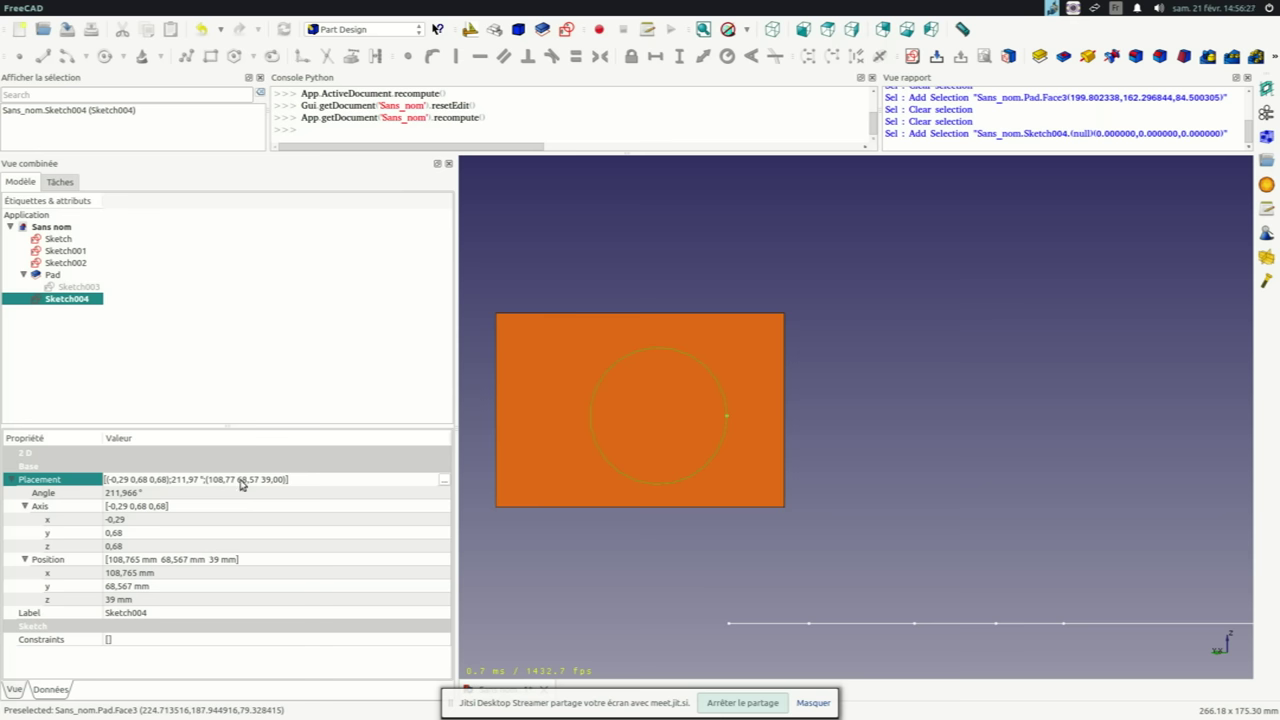
Open Sketch004's Placement editor and close it without changes
left_click(253, 575)
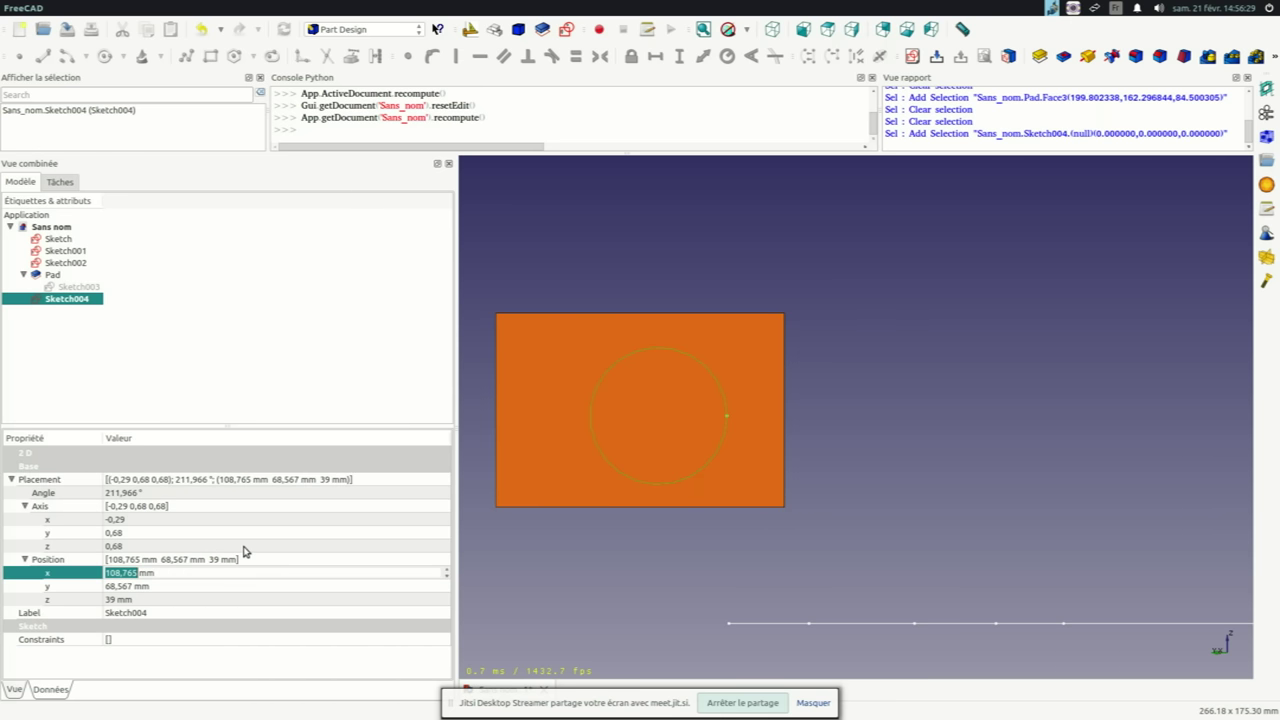
left_click(130, 520)
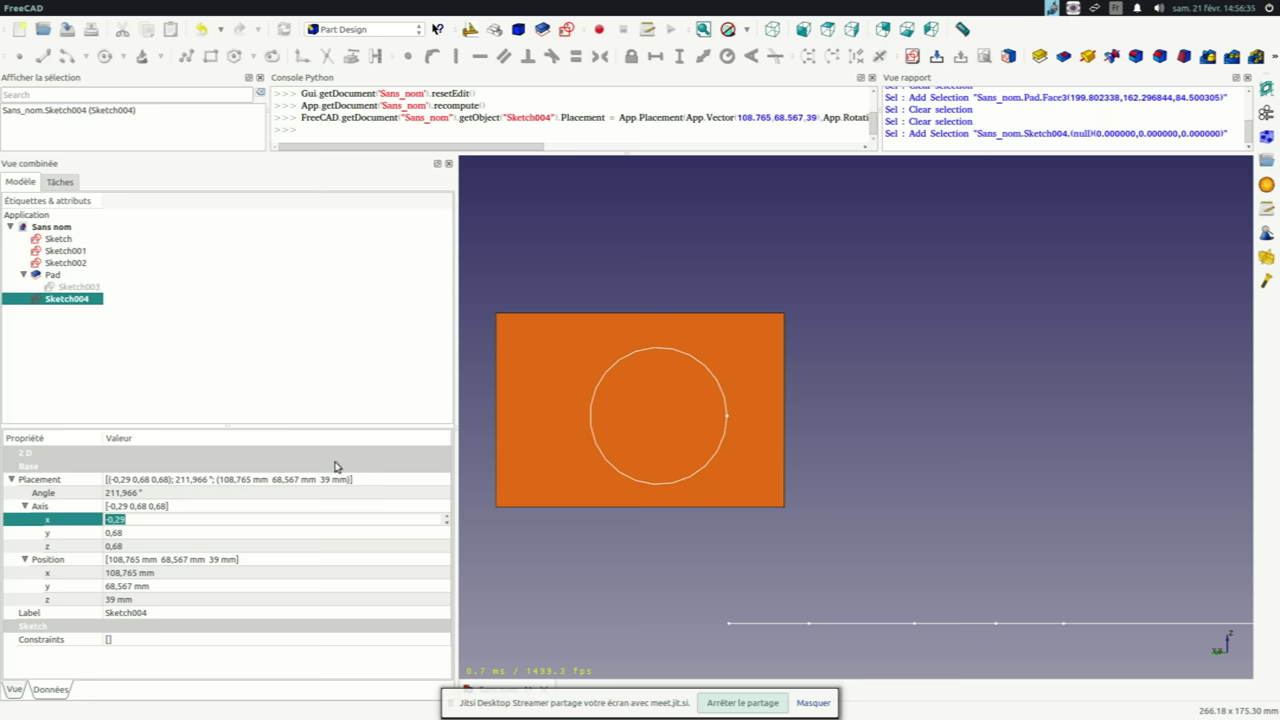
left_click(418, 484)
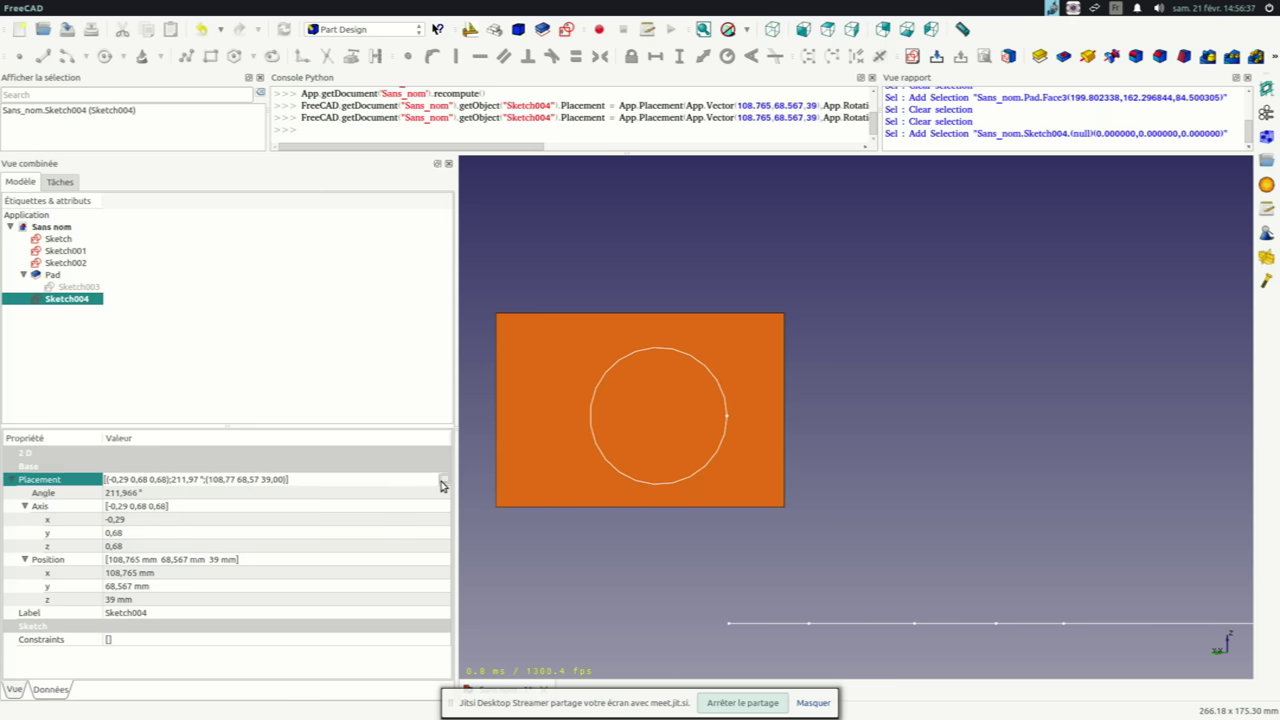
left_click(443, 481)
left_click(252, 588)
Scroll Sketch004's x position back and forth, leaving it at 108,765 mm
left_click(137, 574)
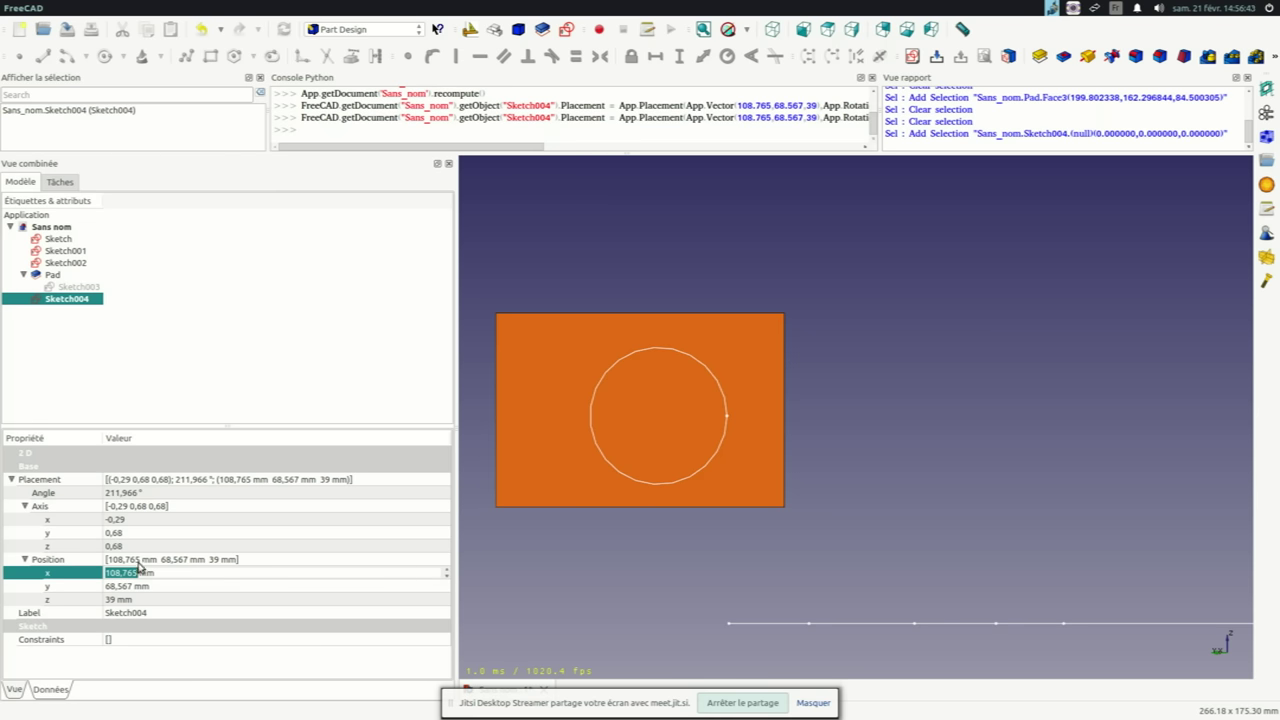
scroll(149, 573, "up", 10)
scroll(149, 573, "up", 2)
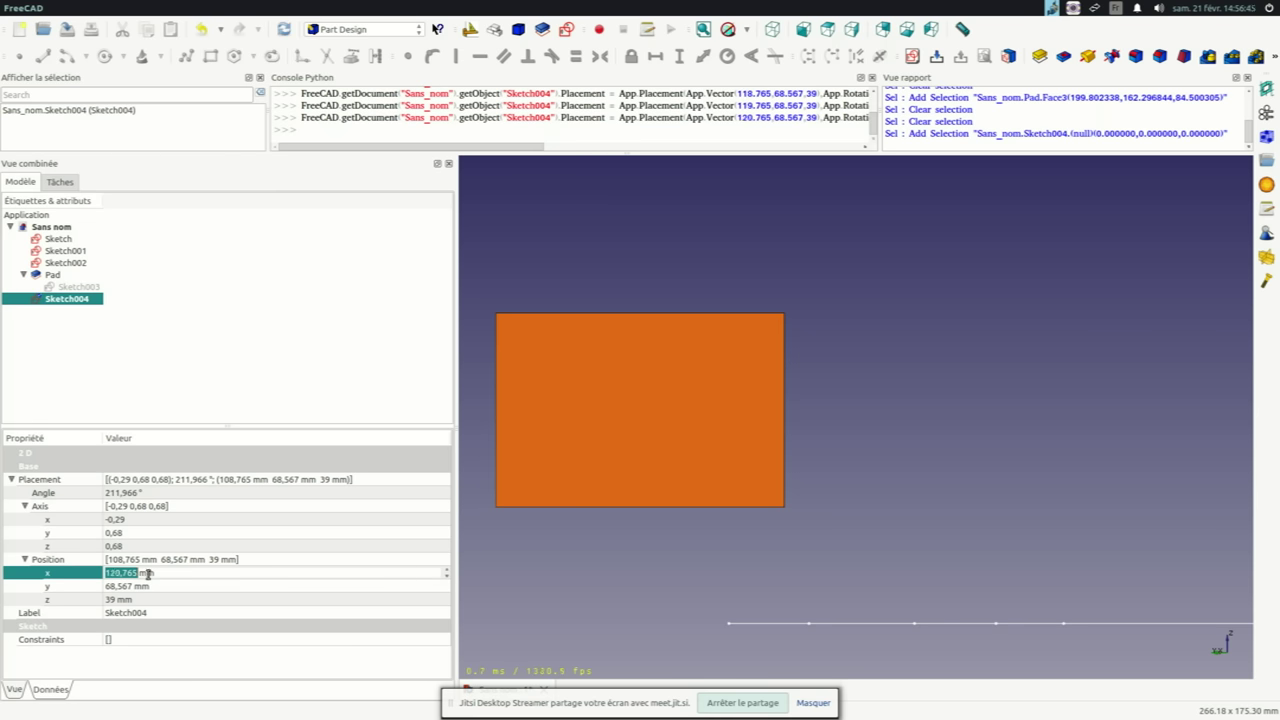
scroll(147, 573, "down", 20)
scroll(147, 573, "down", 18)
scroll(147, 573, "down", 16)
scroll(148, 573, "down", 20)
scroll(230, 598, "up", 20)
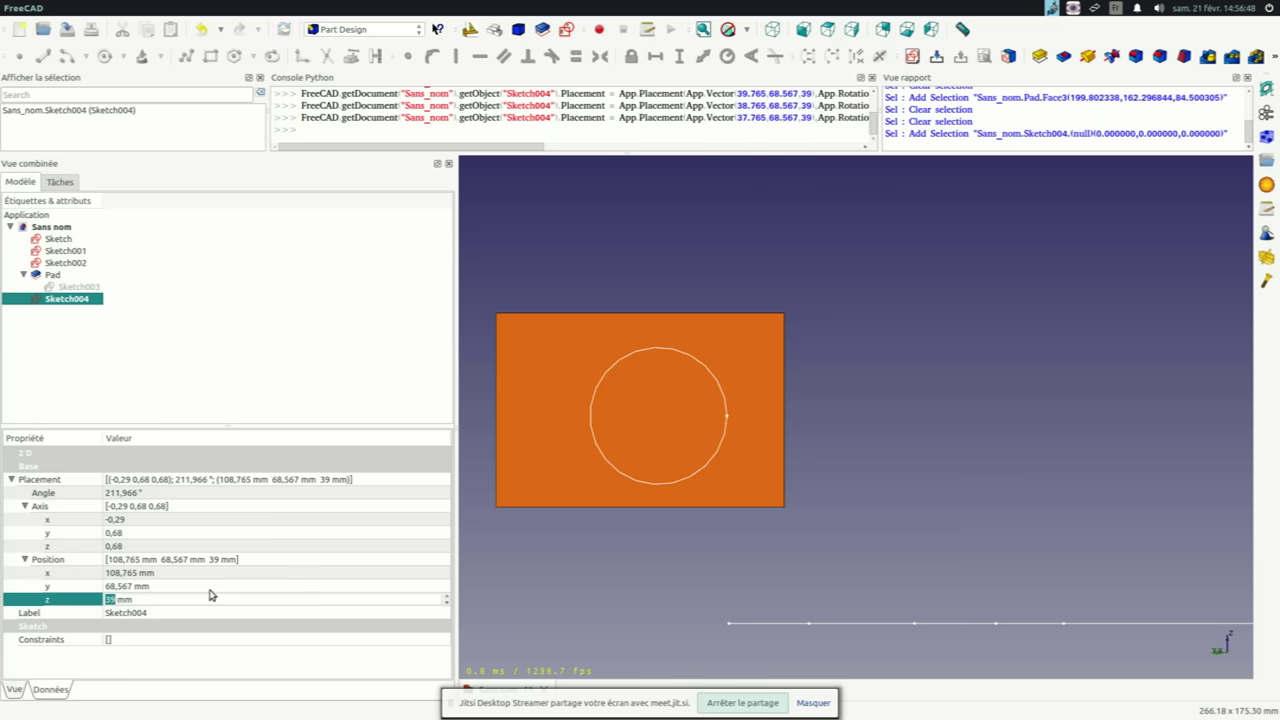
scroll(170, 575, "down", 2)
scroll(169, 572, "down", 4)
scroll(158, 573, "down", 10)
scroll(158, 573, "down", 17)
Set Sketch004's y position to 123,567 mm
left_click(145, 588)
scroll(146, 587, "up", 3)
scroll(146, 587, "up", 3)
scroll(147, 587, "up", 2)
scroll(147, 587, "up", 20)
scroll(149, 586, "up", 10)
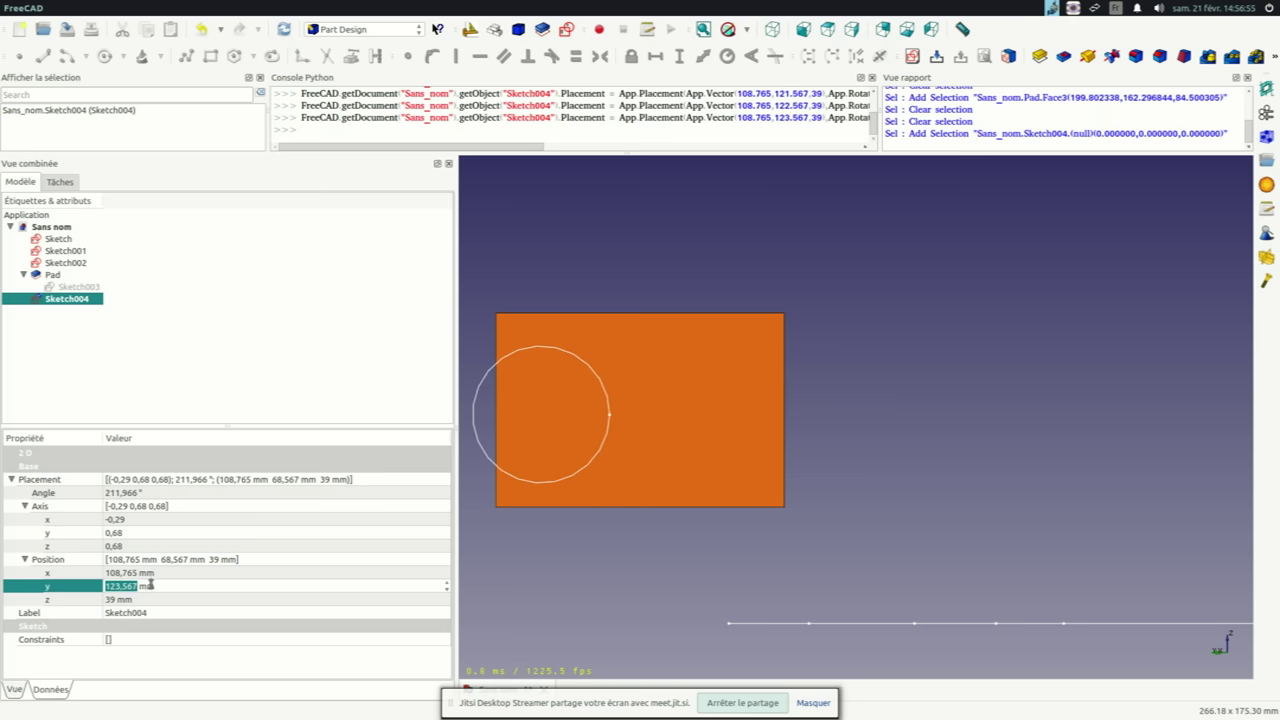
key("Return")
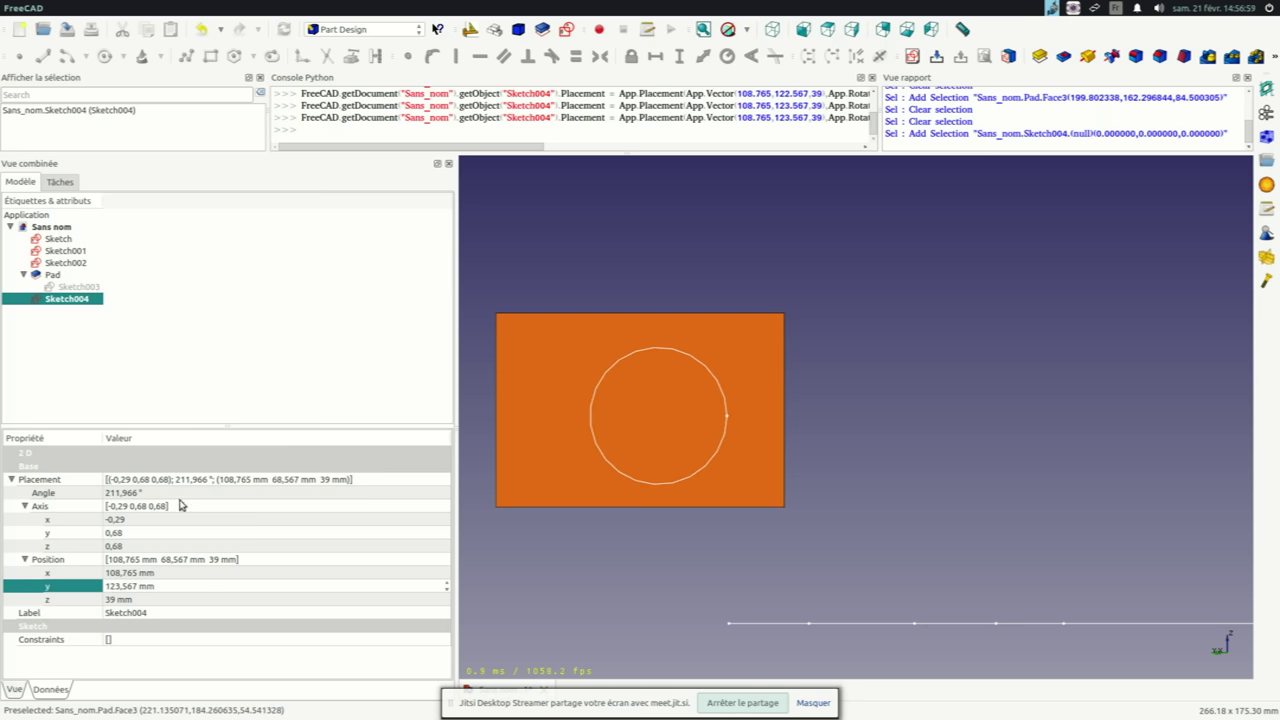
mouse_move(754, 457)
middle_mouse_down()
mouse_move(882, 316)
mouse_move(866, 357)
middle_mouse_up()
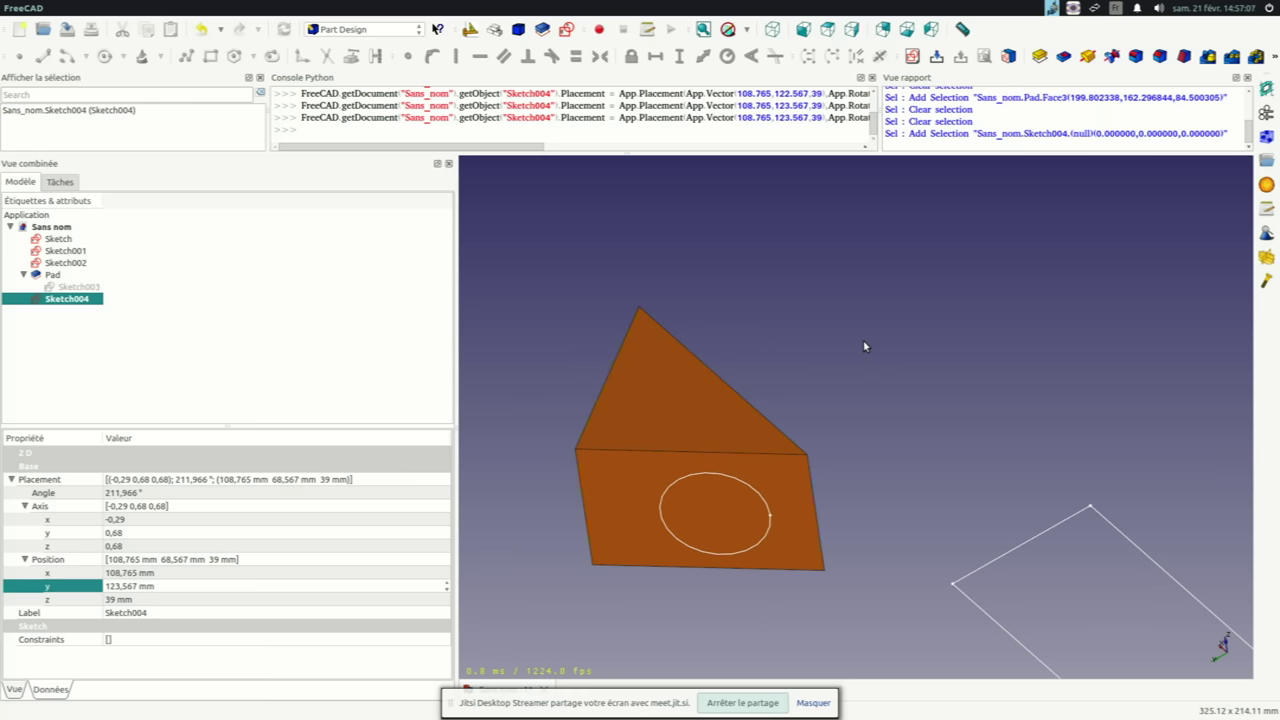
mouse_move(188, 8)
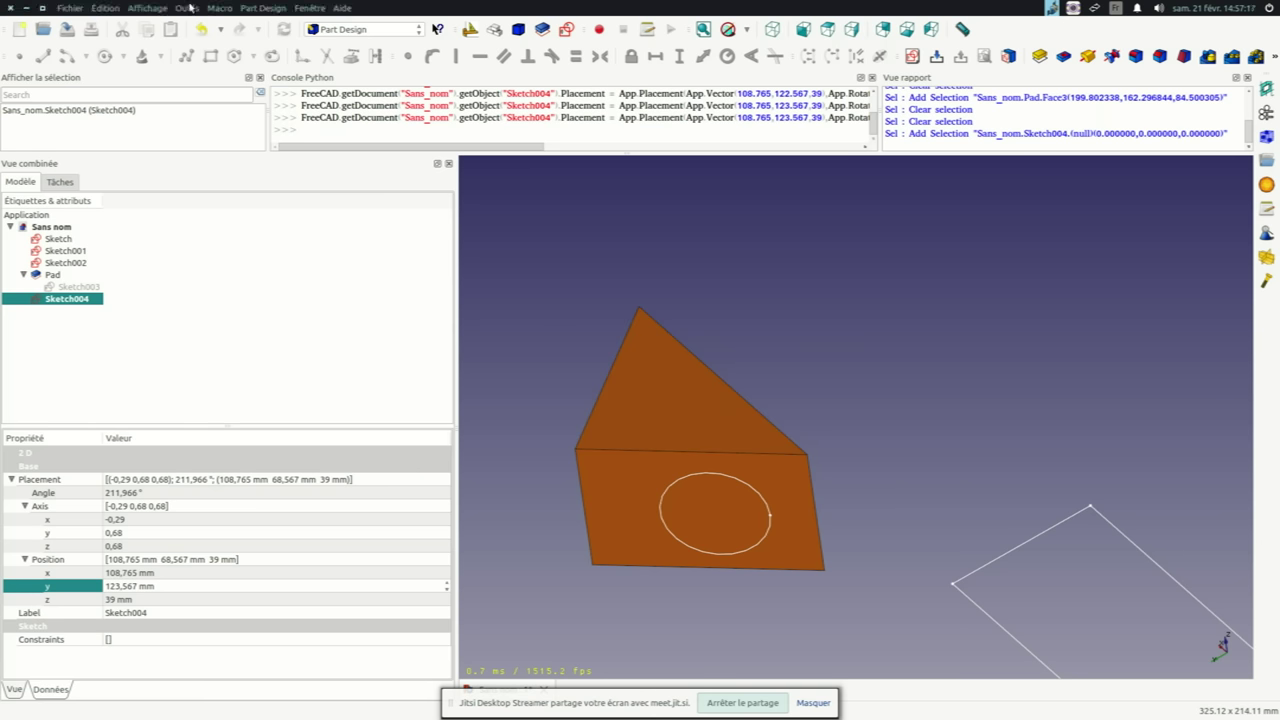
Reorient Sketch004 with Réorienter l'esquisse, agreeing to detach it from its face
left_click(45, 298)
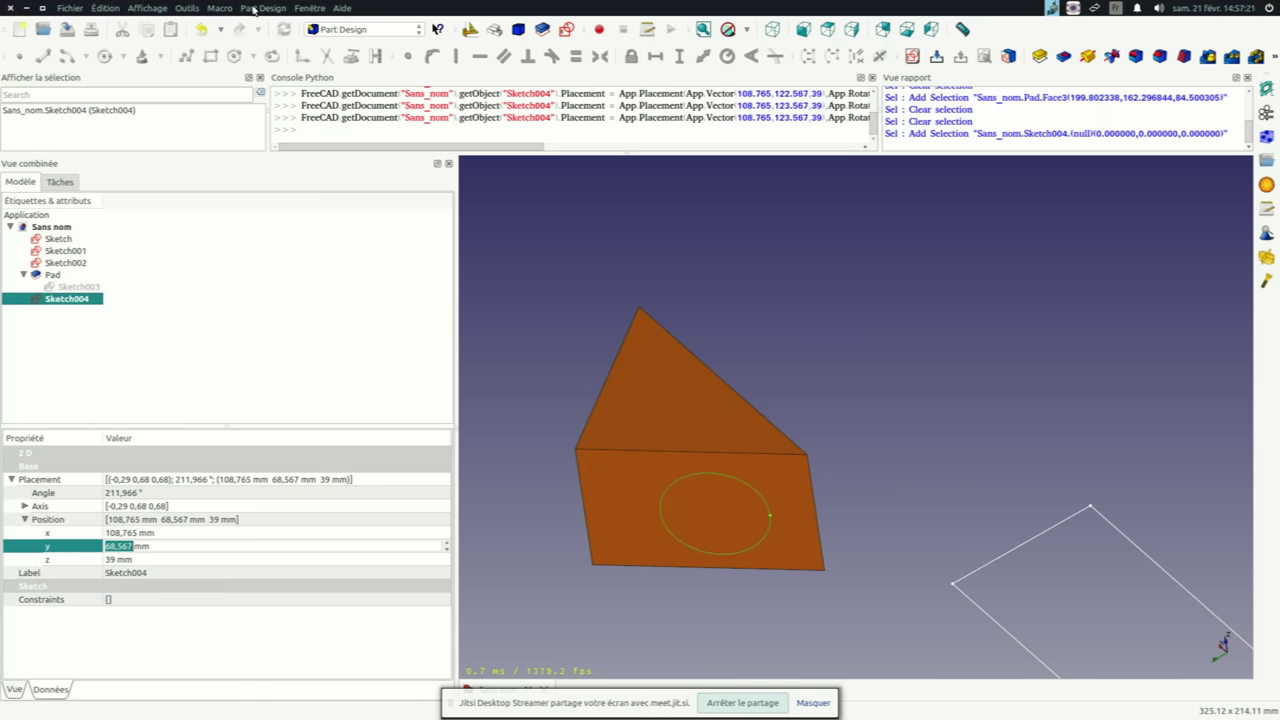
left_click(268, 9)
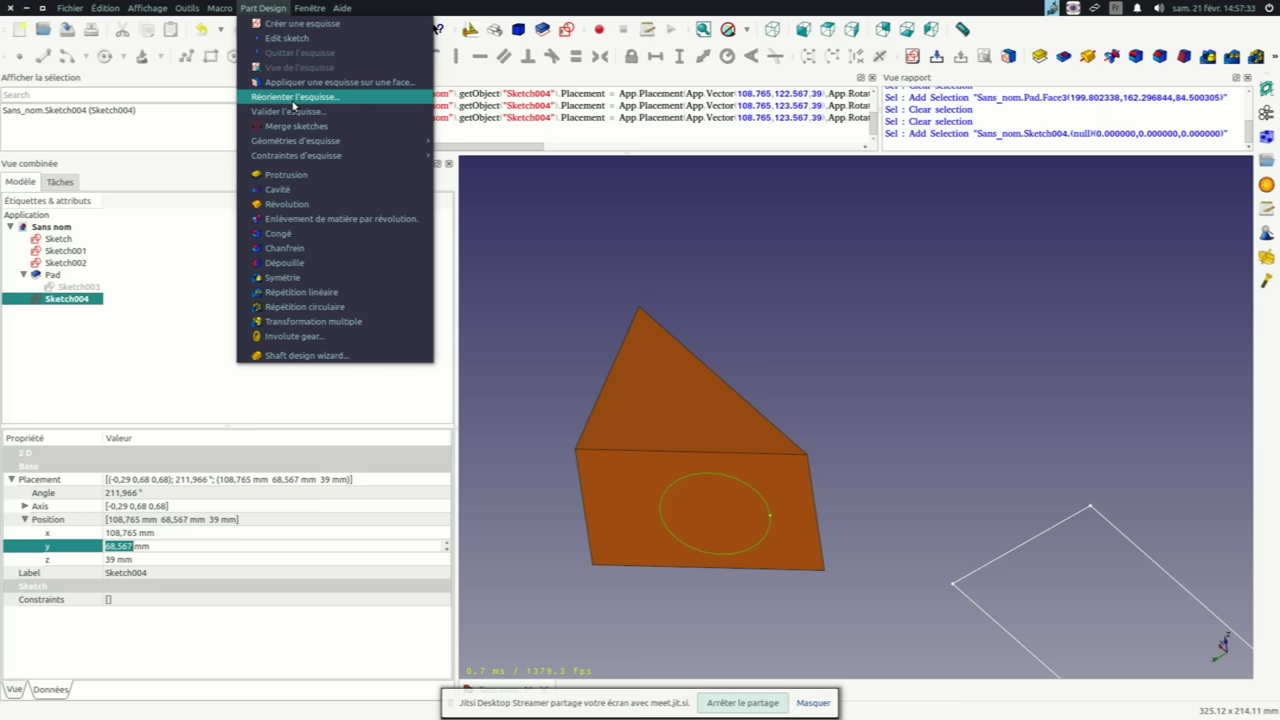
left_click(293, 98)
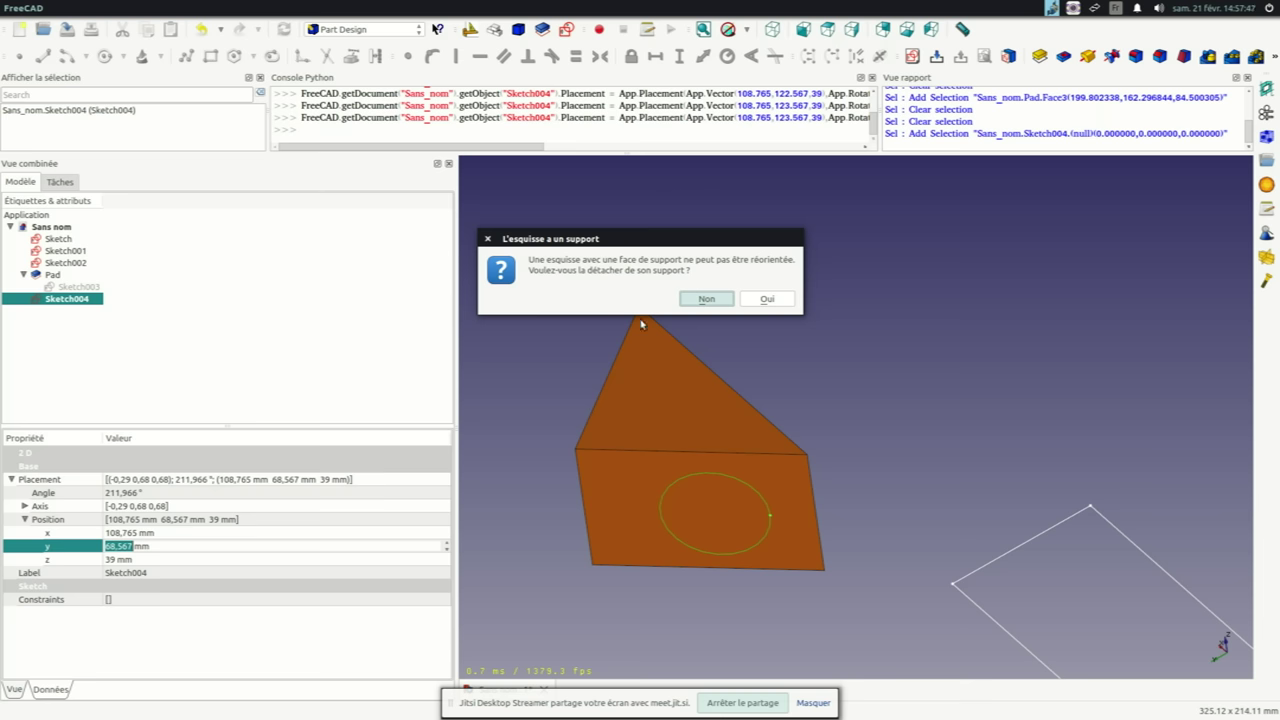
left_click(765, 299)
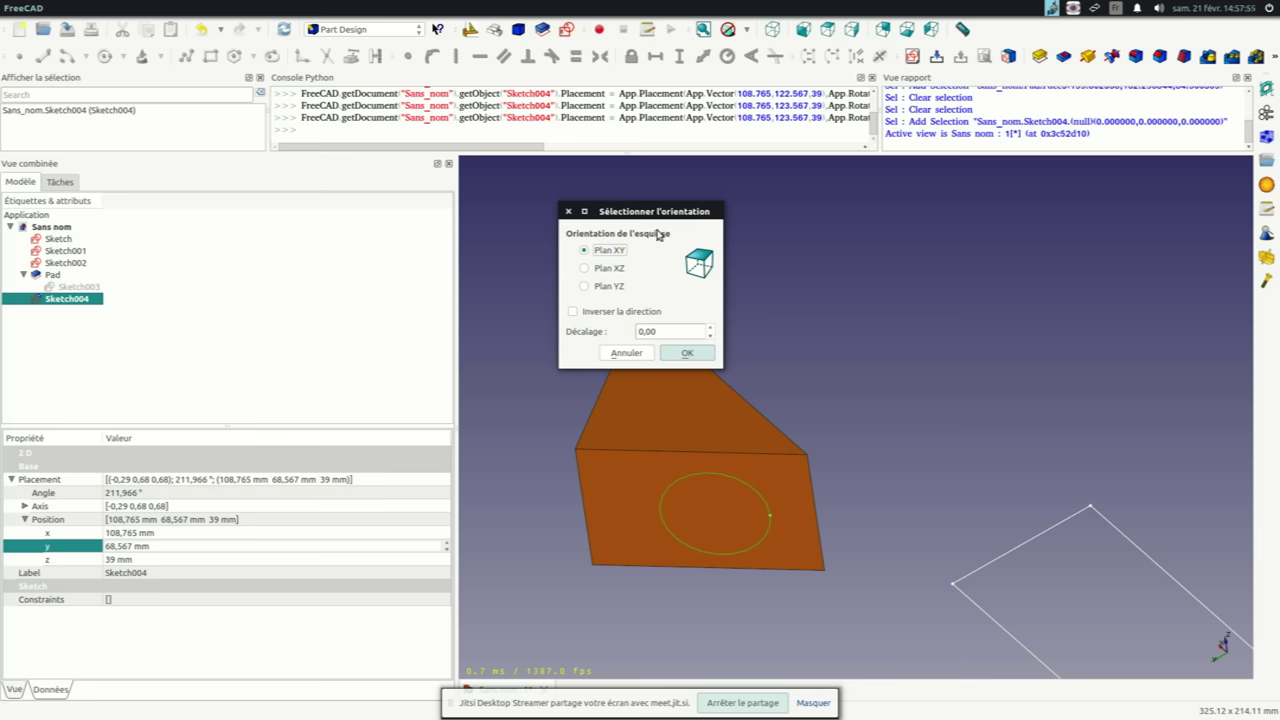
mouse_move(640, 220)
left_mouse_down()
mouse_move(795, 247)
mouse_move(647, 269)
mouse_move(687, 278)
mouse_move(805, 248)
mouse_move(740, 252)
mouse_move(791, 226)
left_mouse_up()
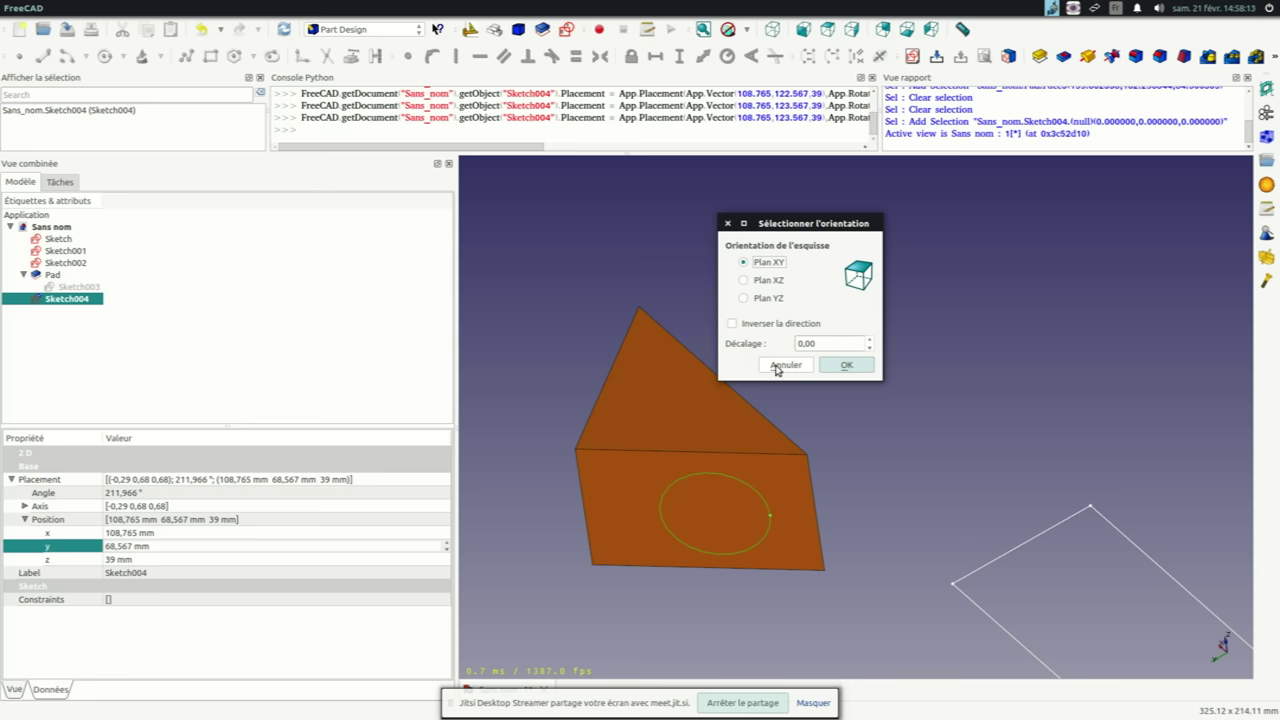
Cancel the reorientation and move Sketch004's x position to 73,765 mm
left_click(777, 366)
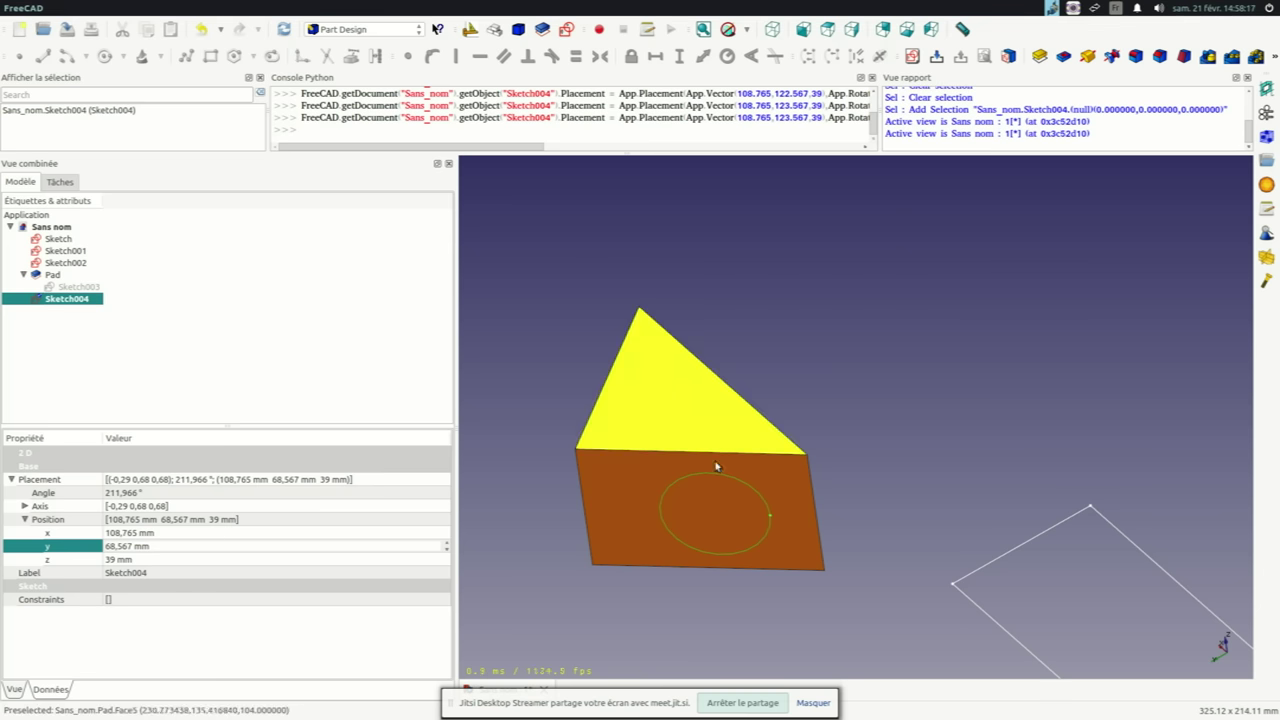
scroll(765, 480, "up", 3)
scroll(758, 490, "down", 2)
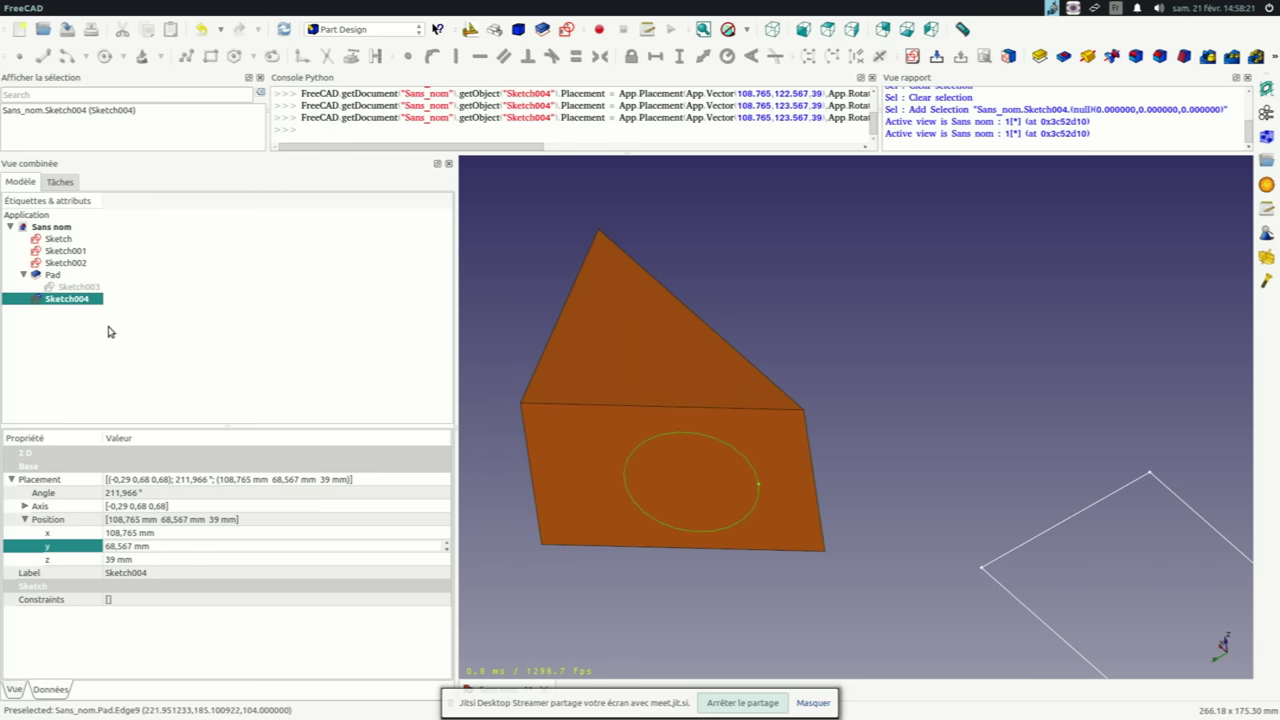
left_click(58, 300)
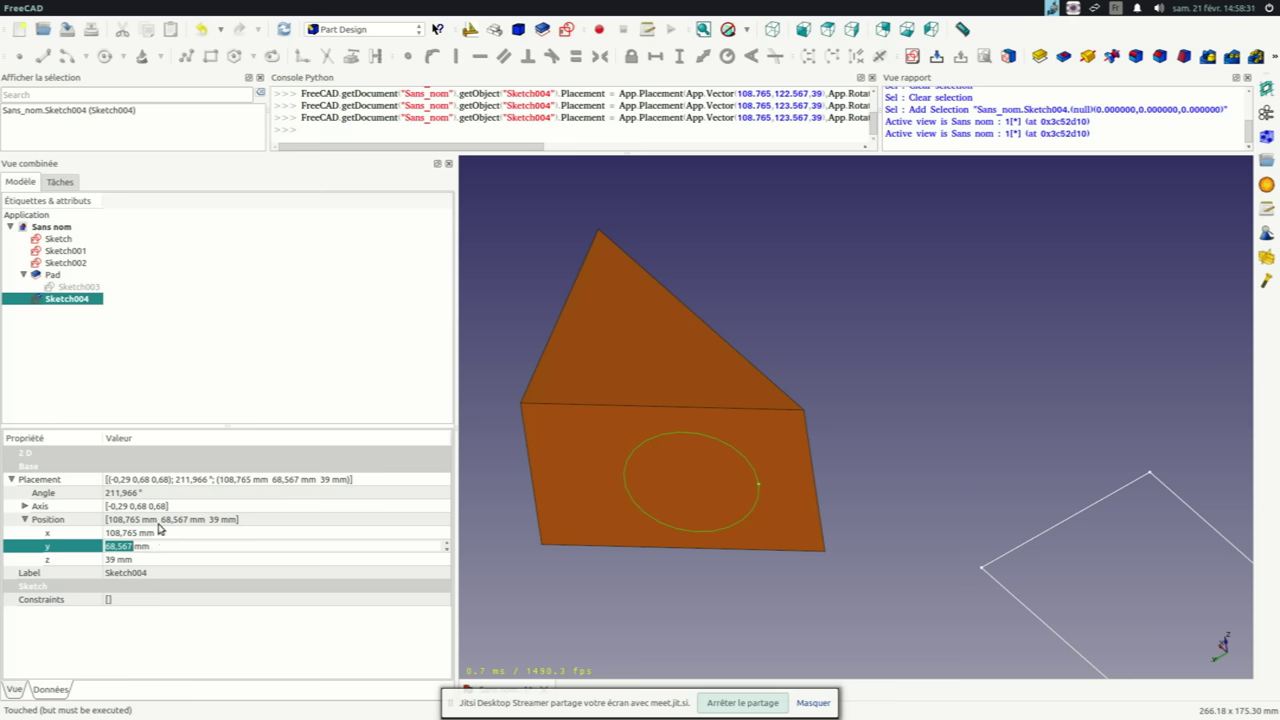
left_click(129, 535)
scroll(129, 536, "up", 11)
scroll(129, 536, "down", 18)
scroll(129, 537, "down", 17)
Move Sketch004's y position to 5,567 mm and z to -17 mm
left_click(127, 547)
scroll(127, 547, "down", 20)
scroll(127, 547, "down", 20)
scroll(127, 547, "down", 3)
left_click(122, 560)
scroll(122, 560, "down", 16)
scroll(122, 560, "down", 18)
scroll(122, 560, "down", 20)
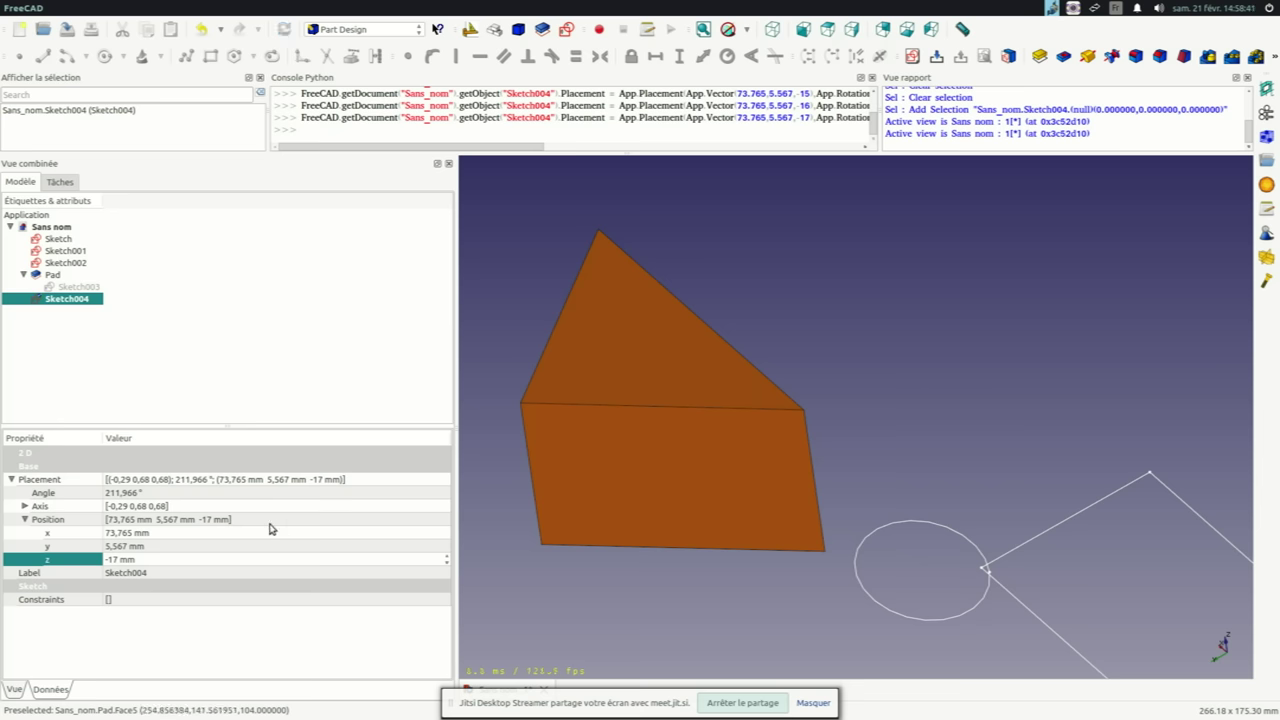
left_click(240, 546)
scroll(1063, 411, "down", 3)
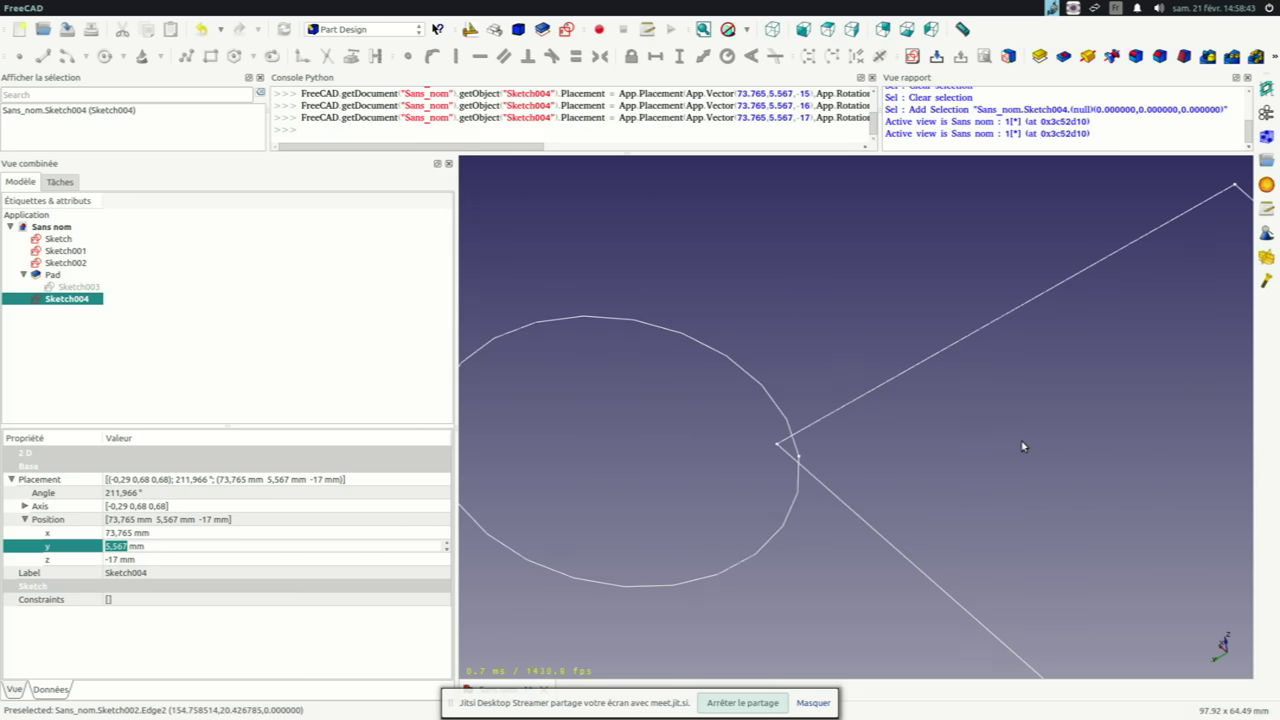